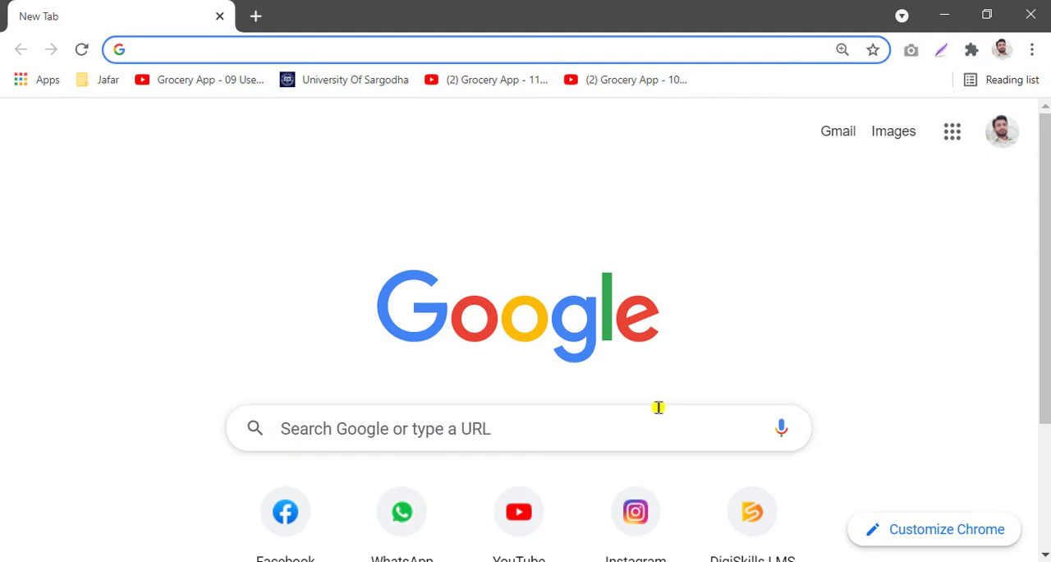
Step: Search Google for youtube.com
key(ctrl+alt+d)
mouse_move(459, 483)
mouse_down()
mouse_move(503, 491)
mouse_move(565, 558)
mouse_move(582, 554)
mouse_up()
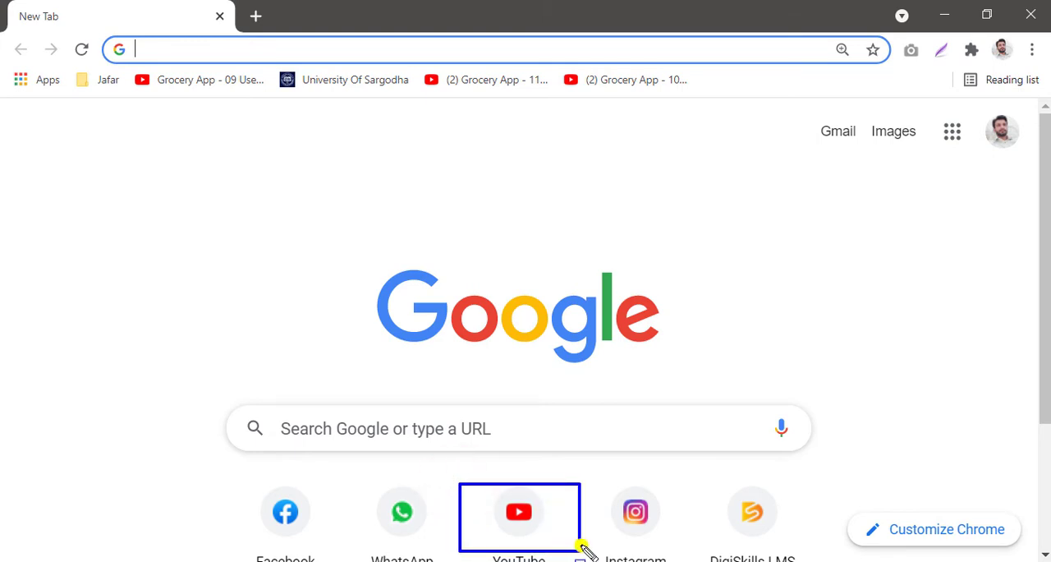
key(Escape)
click(535, 425)
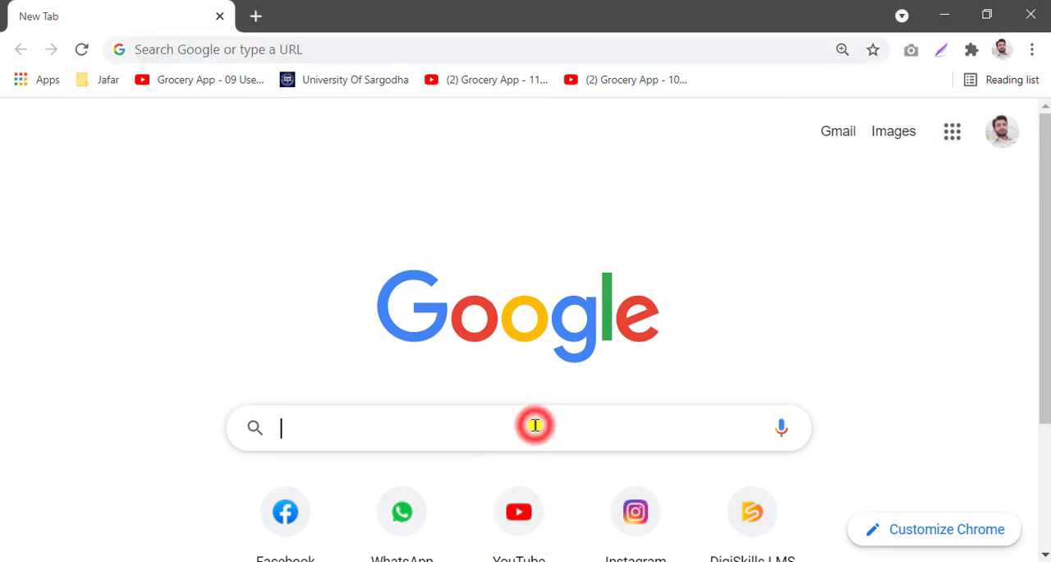
text(y)
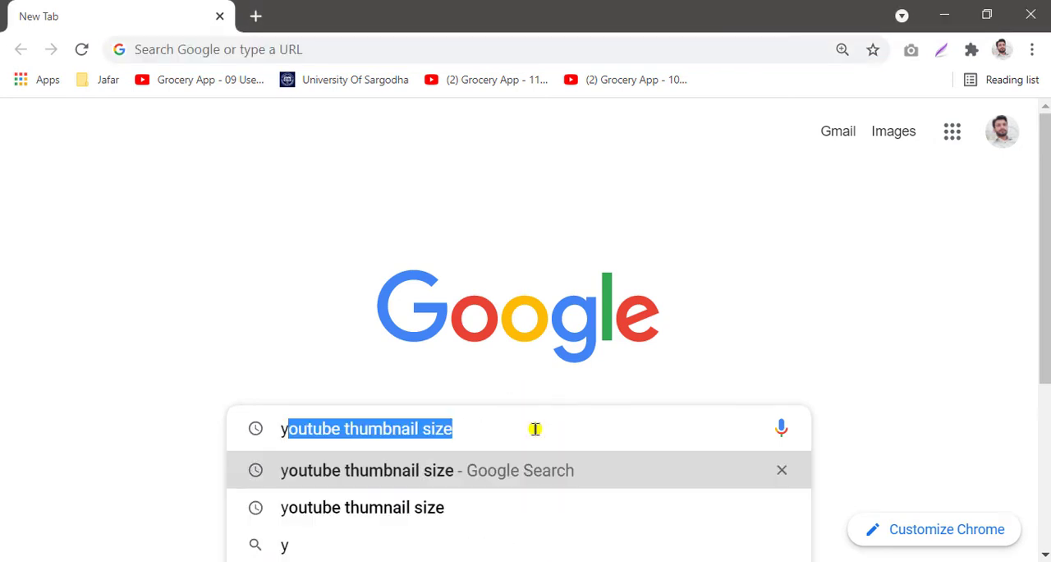
text(outube.com)
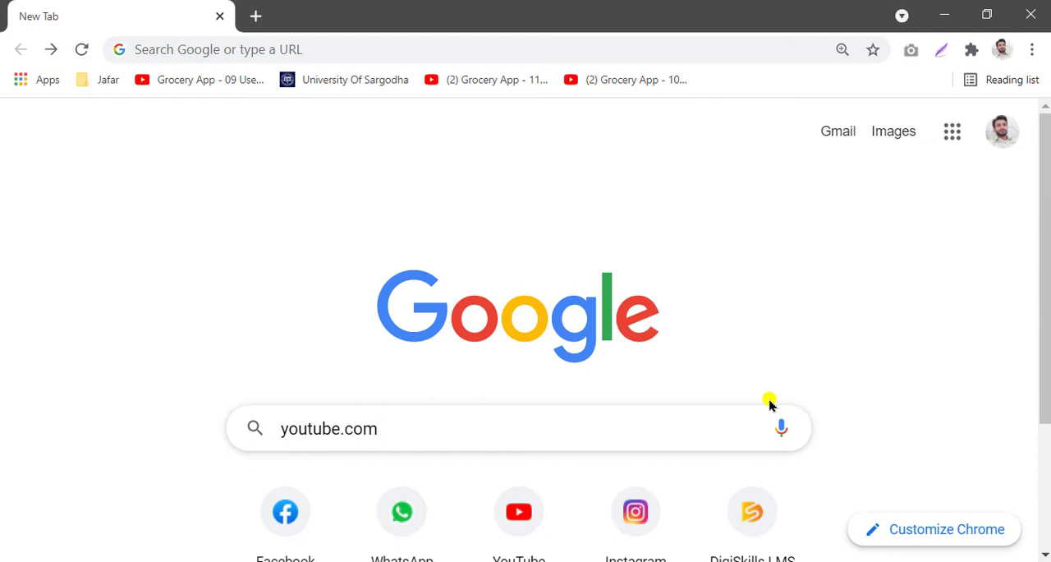
key(Return)
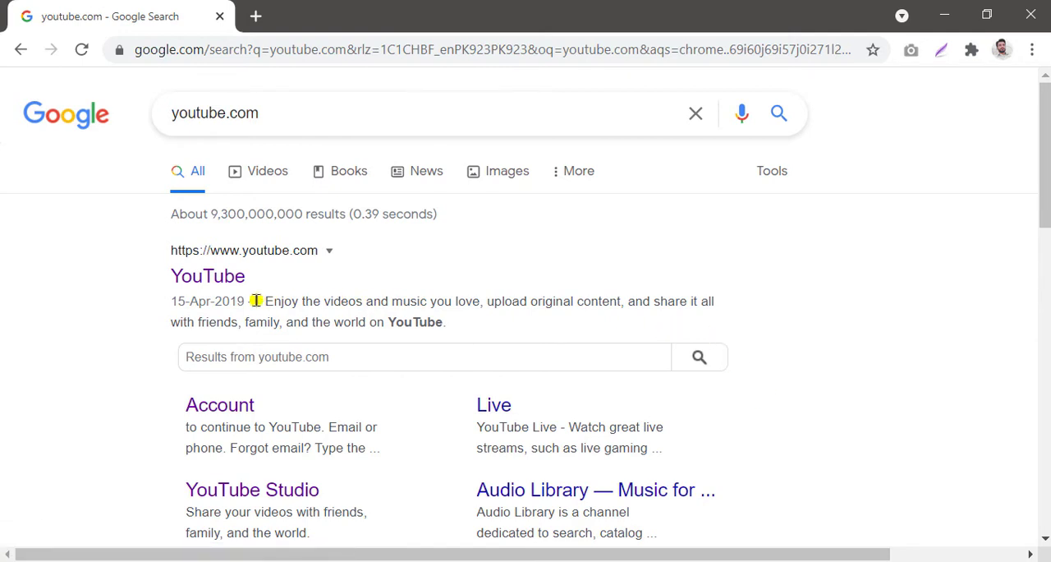
Step: Open YouTube from the search results and switch to YouTube Studio through the account menu
click(213, 279)
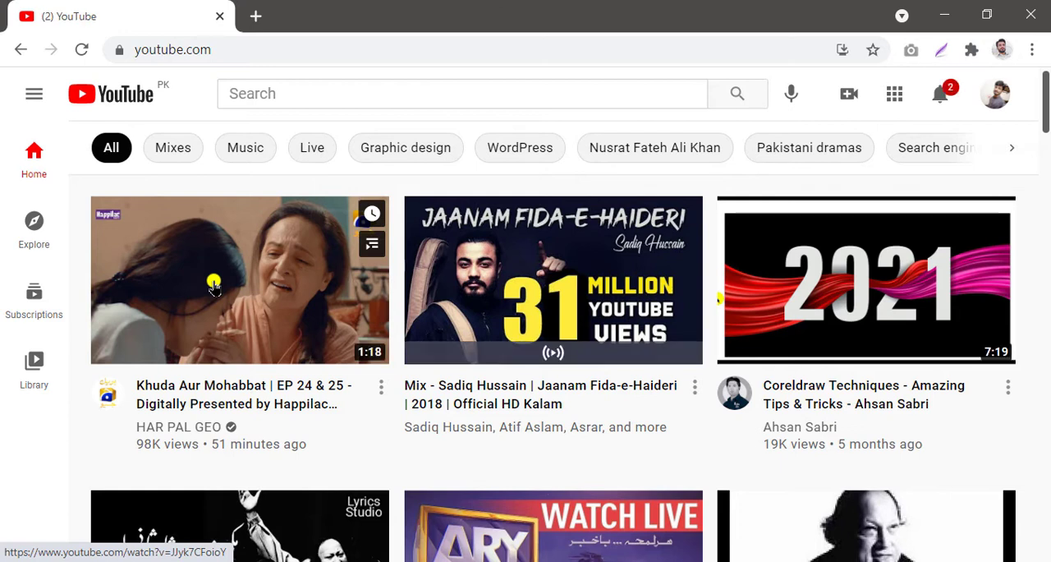
click(213, 285)
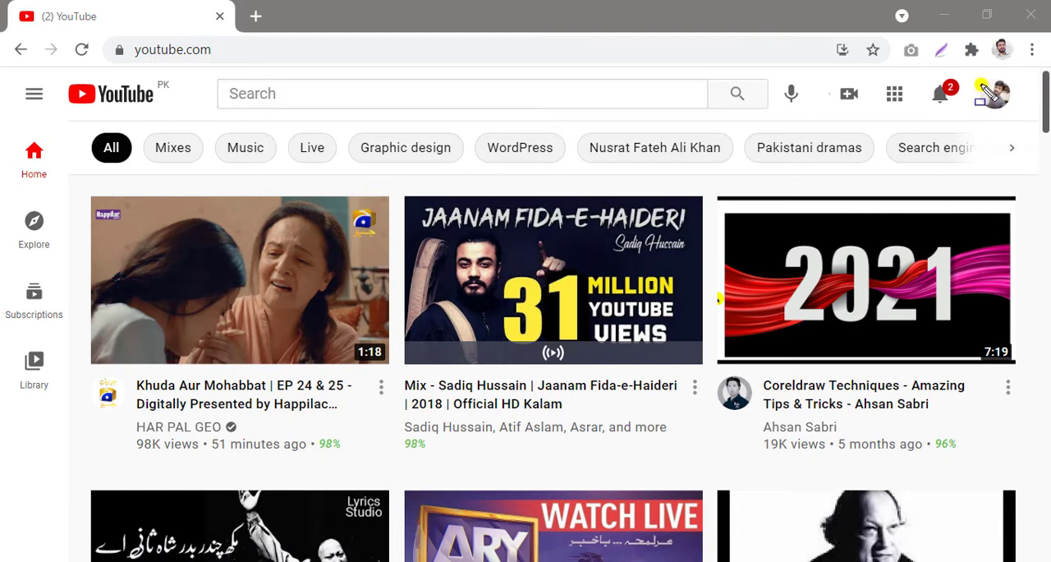
mouse_move(976, 76)
mouse_down()
mouse_move(1030, 105)
mouse_move(1025, 117)
mouse_up()
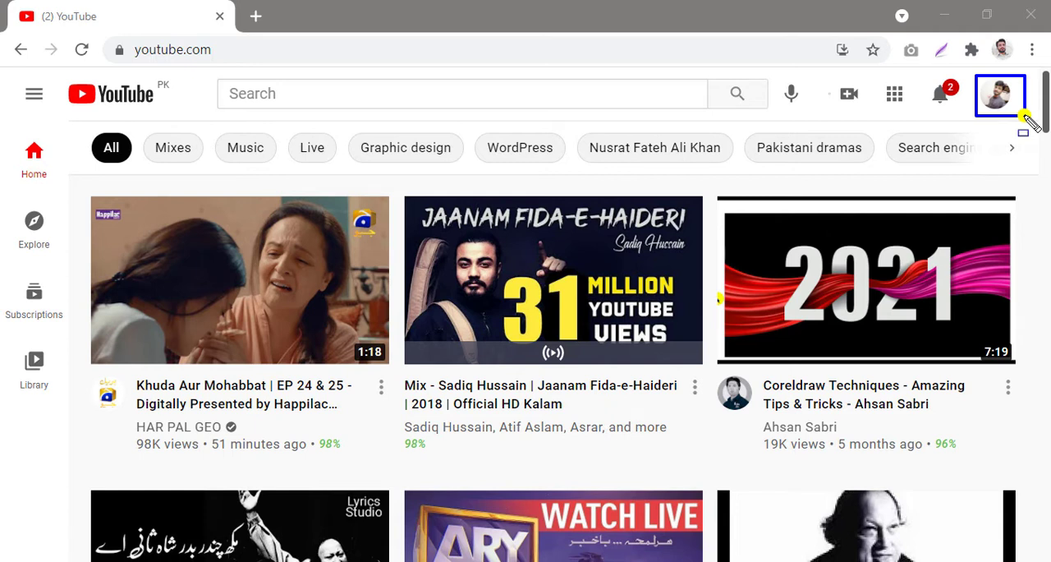
click(997, 96)
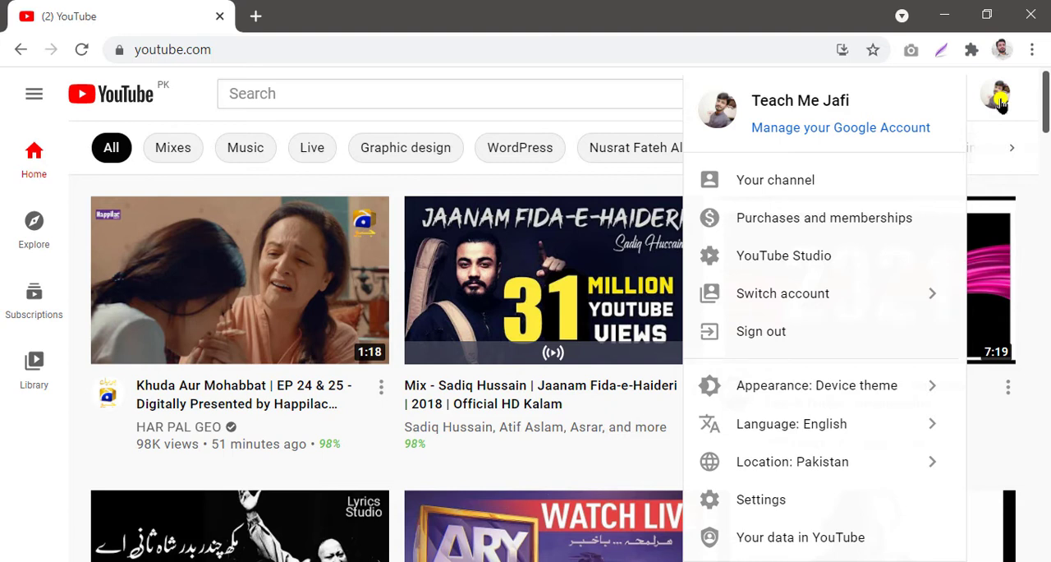
click(800, 255)
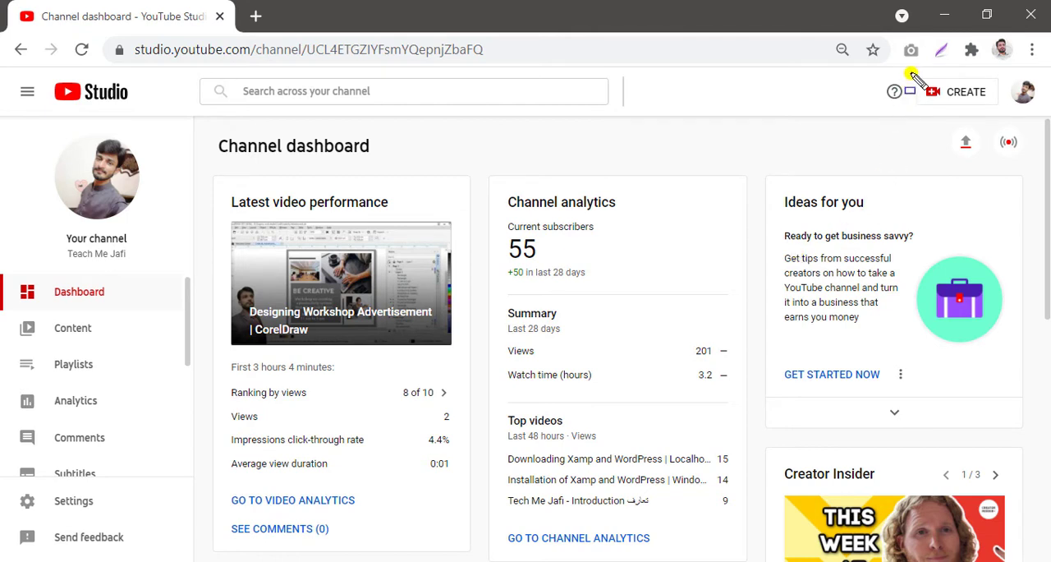
Step: Start uploading a new video from the channel dashboard and open the file picker
mouse_move(910, 73)
mouse_down()
mouse_move(994, 86)
mouse_move(1011, 117)
mouse_up()
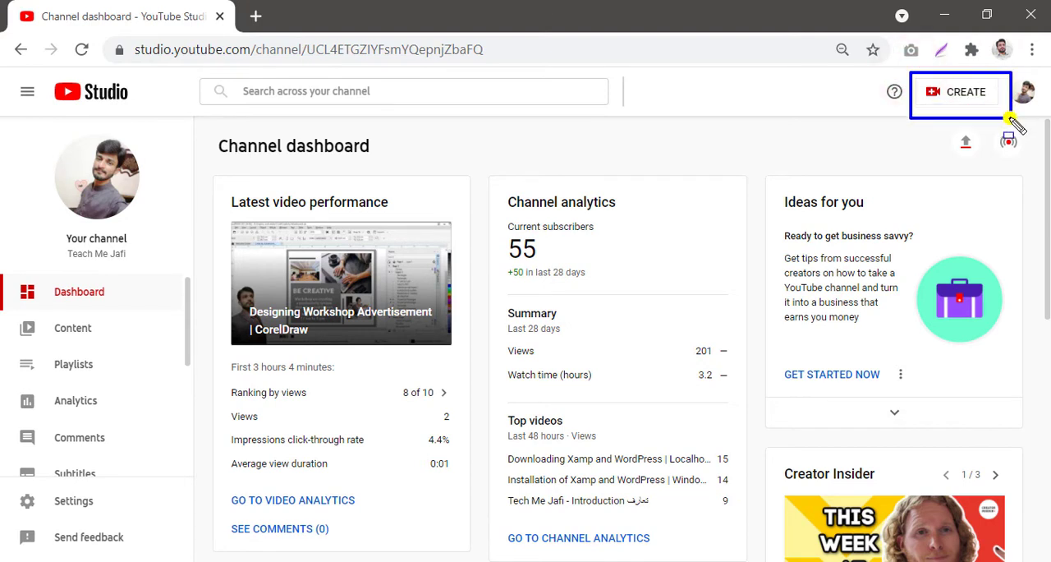
click(969, 93)
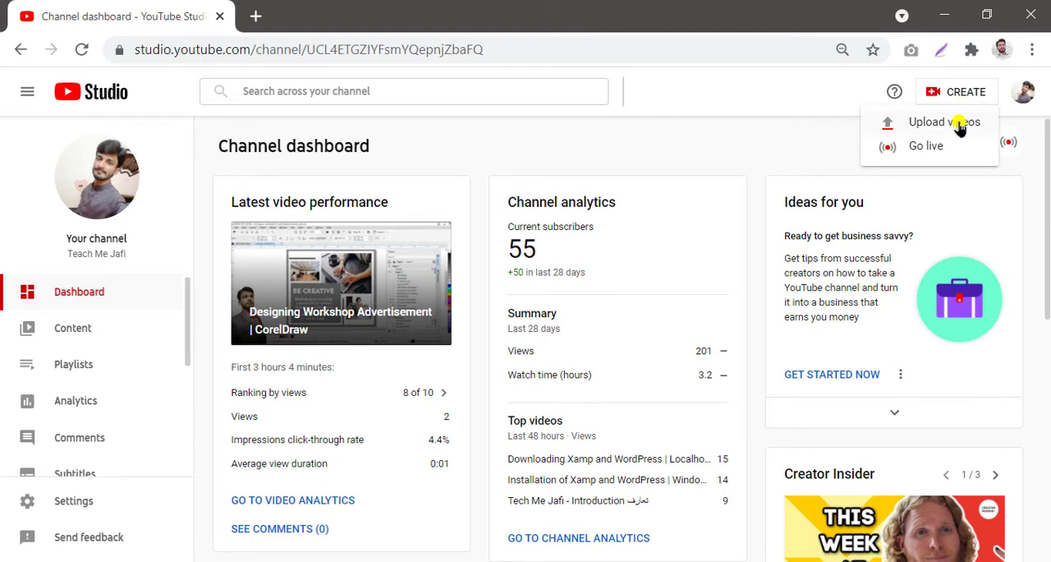
click(945, 122)
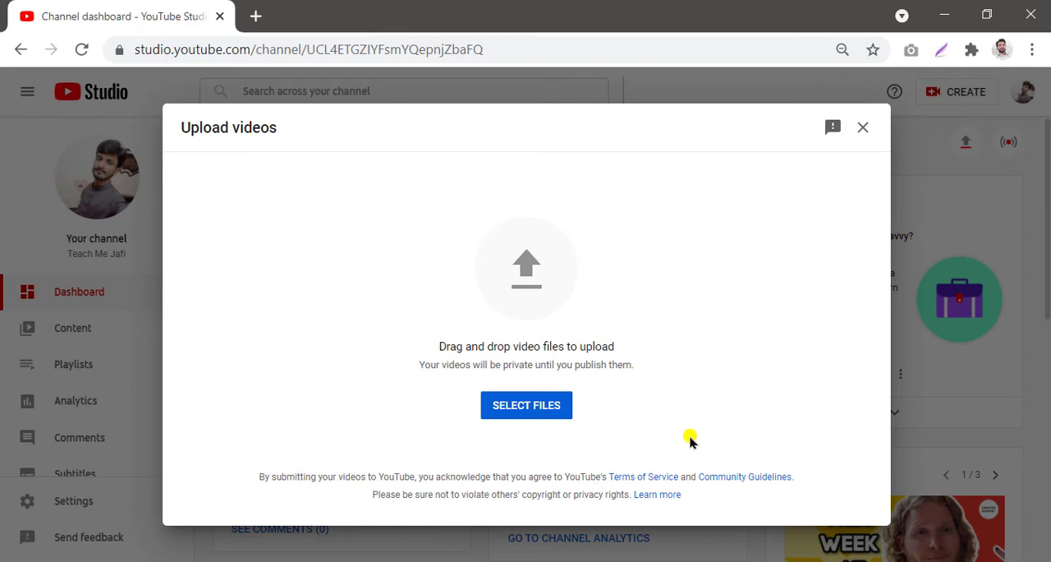
mouse_move(445, 384)
mouse_down()
mouse_move(593, 396)
mouse_move(602, 434)
mouse_up()
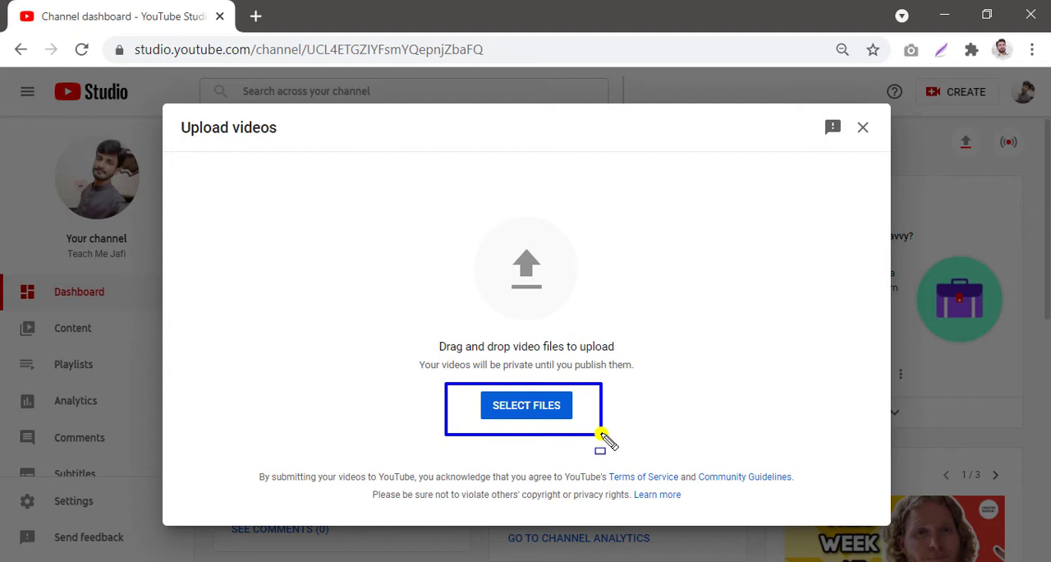
click(541, 405)
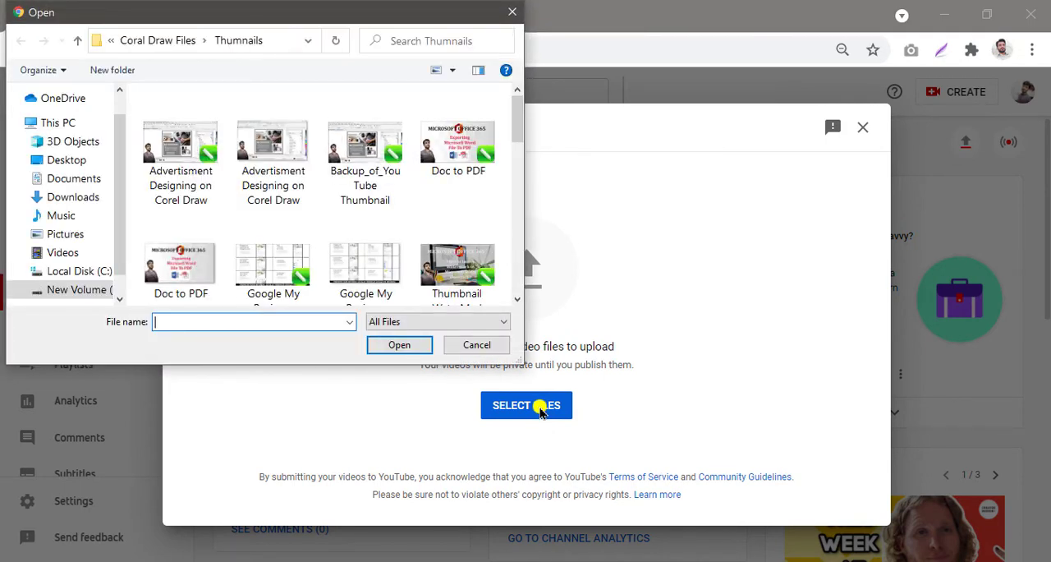
Step: Browse drive D to the YouTube Thumbnail folder and upload the YouTube Thumbnail MP4 video
click(75, 291)
scroll(183, 186, down, 2)
click(187, 188)
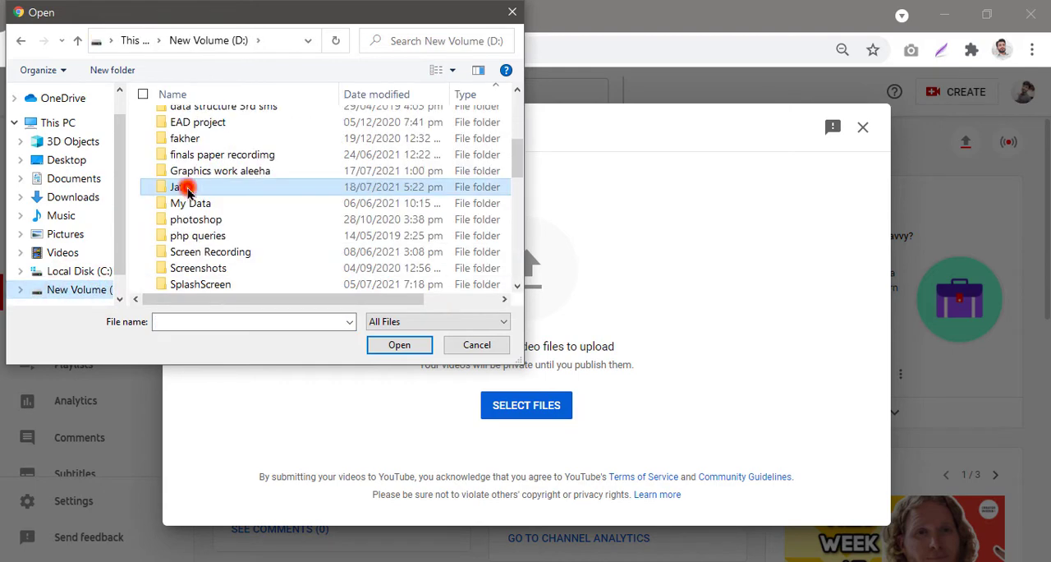
double_click(186, 188)
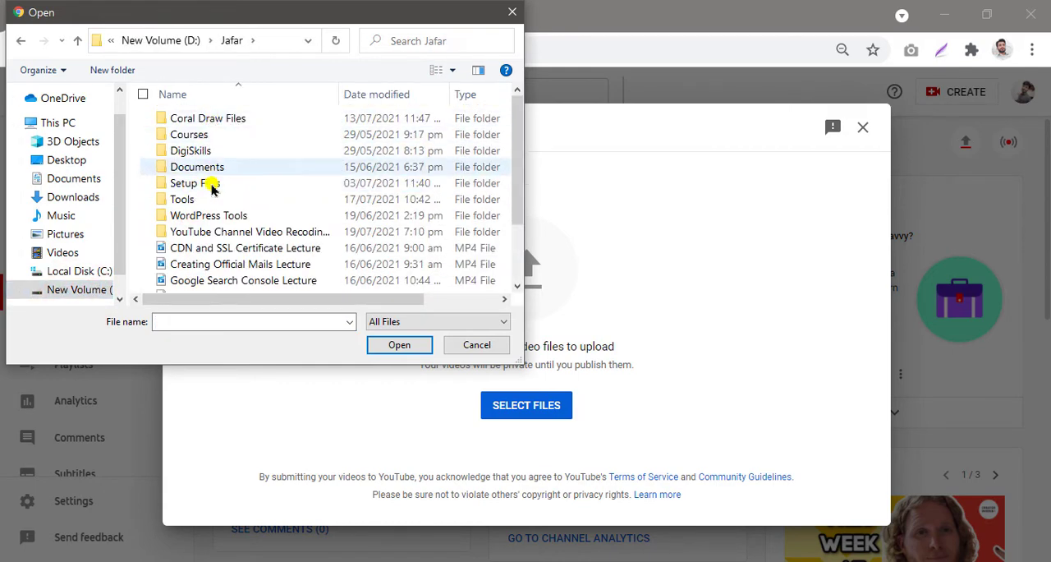
double_click(226, 232)
scroll(221, 228, down, 2)
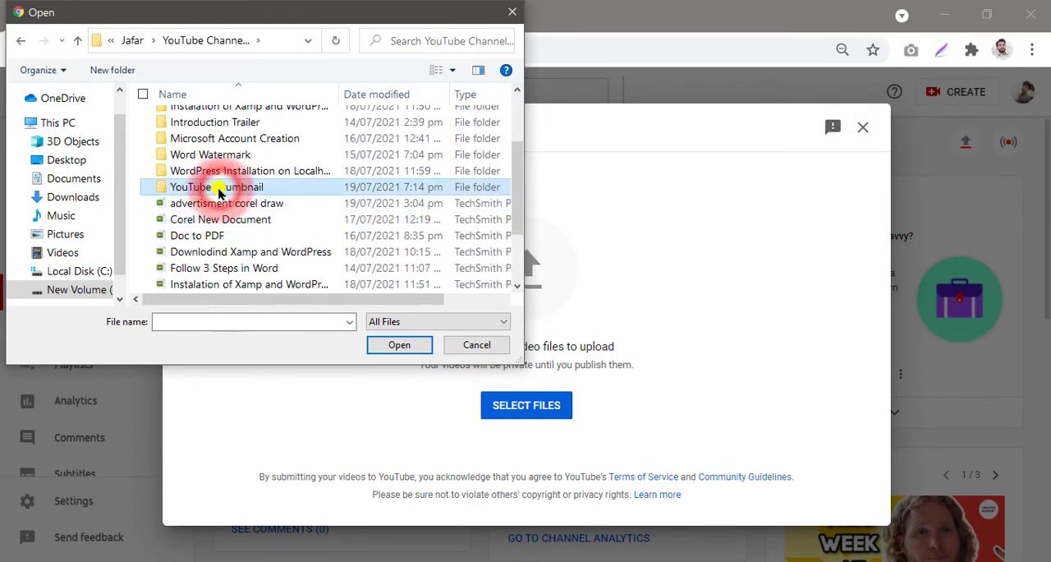
double_click(220, 188)
click(212, 167)
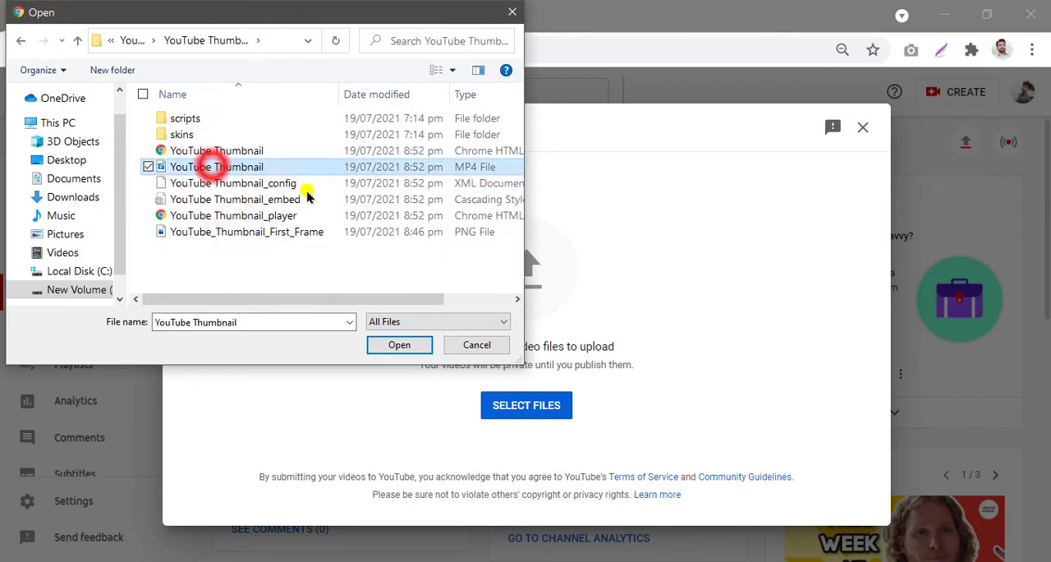
click(400, 346)
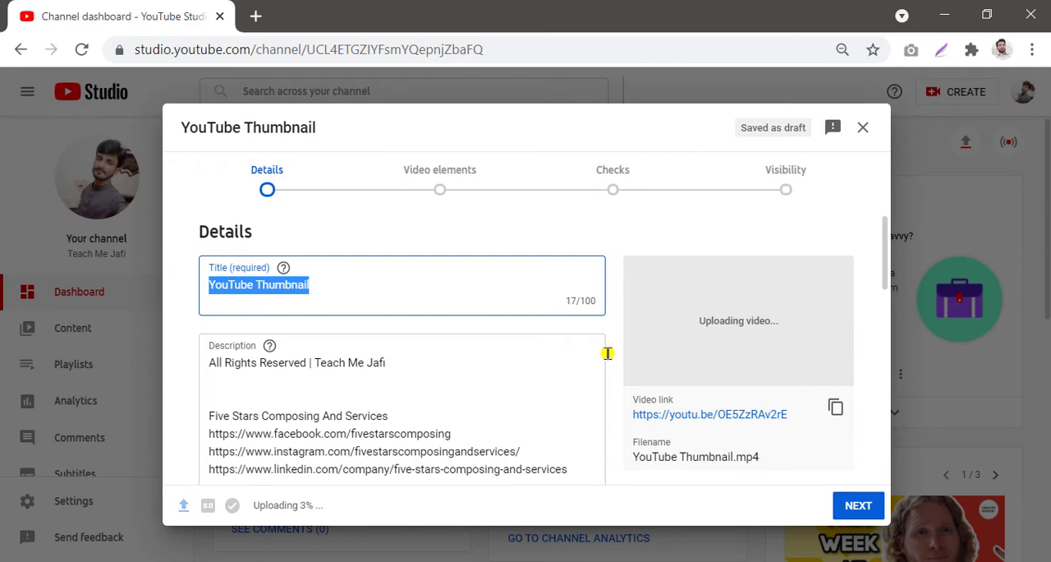
Step: Insert 'Designing YouTube' at the start of the video title
mouse_move(212, 156)
mouse_down()
mouse_move(623, 152)
mouse_move(816, 174)
mouse_move(821, 216)
mouse_move(831, 216)
mouse_up()
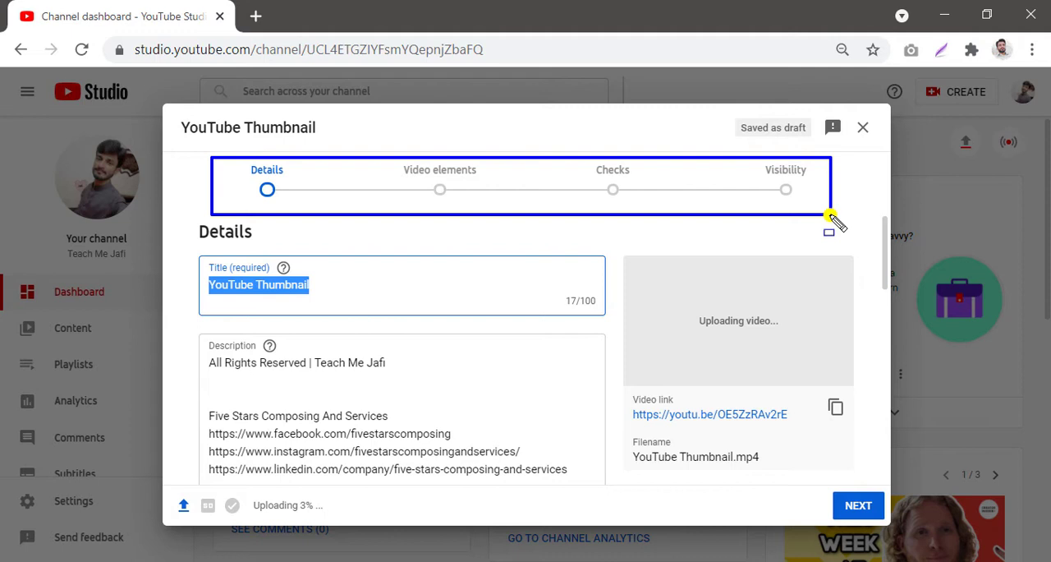
key(Escape)
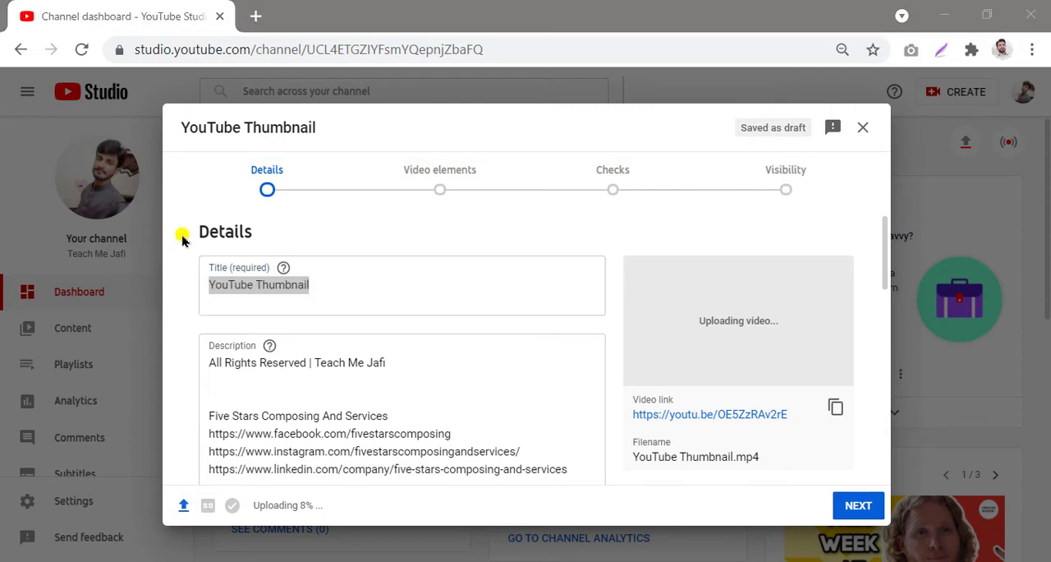
drag(185, 250, 615, 324)
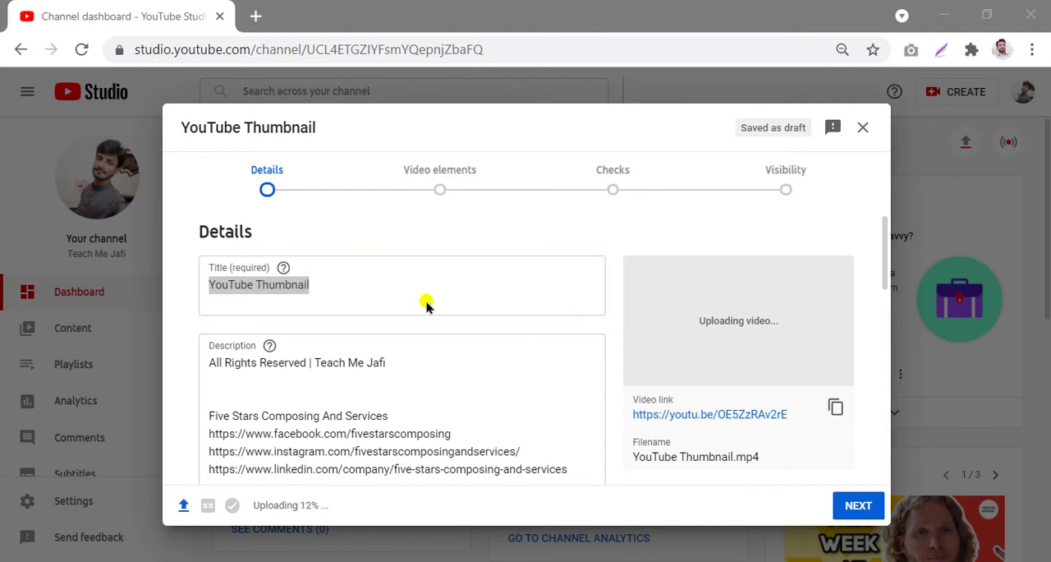
click(328, 284)
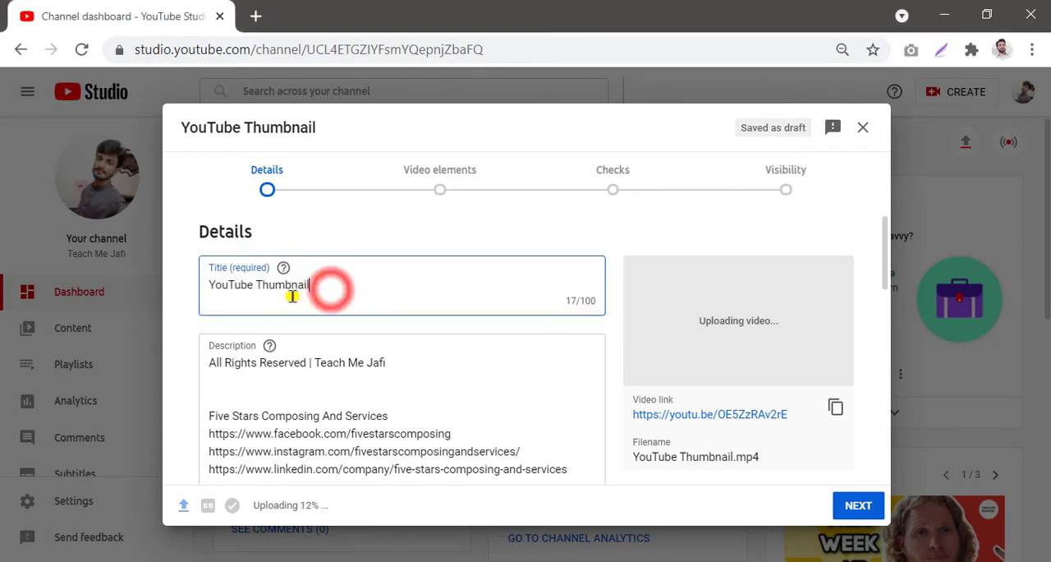
click(210, 289)
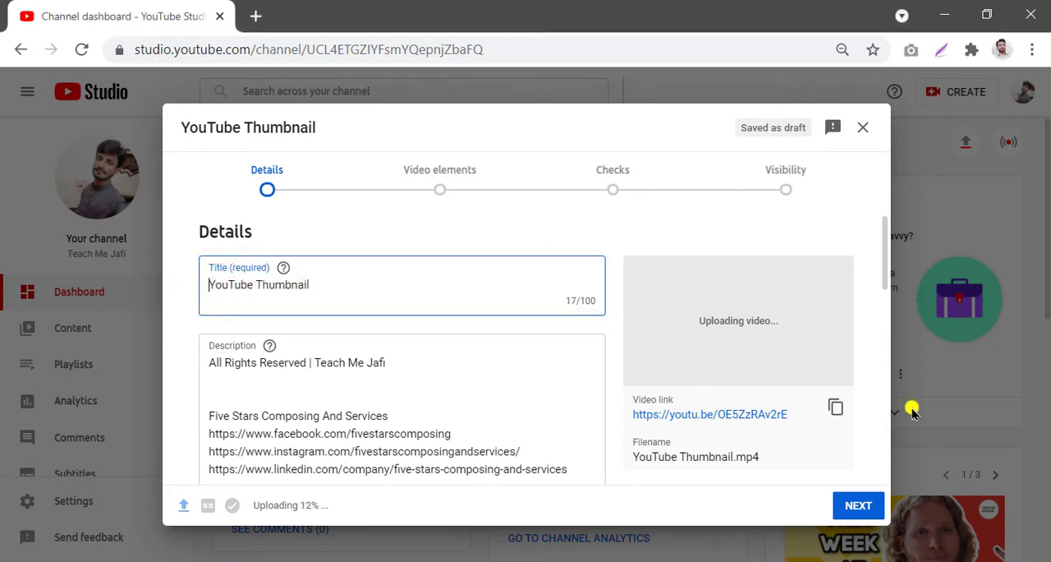
text(Des)
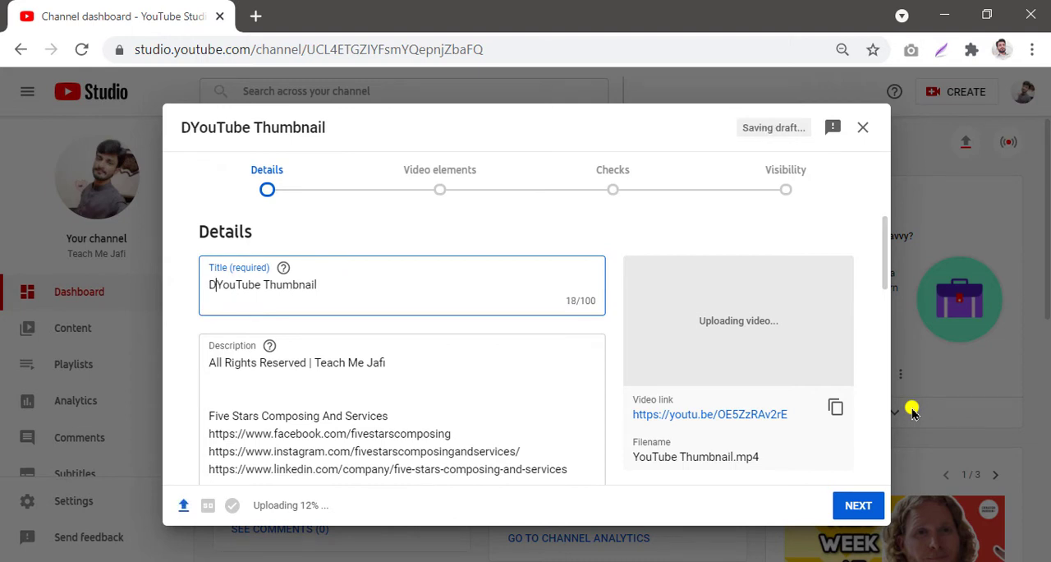
text(ig)
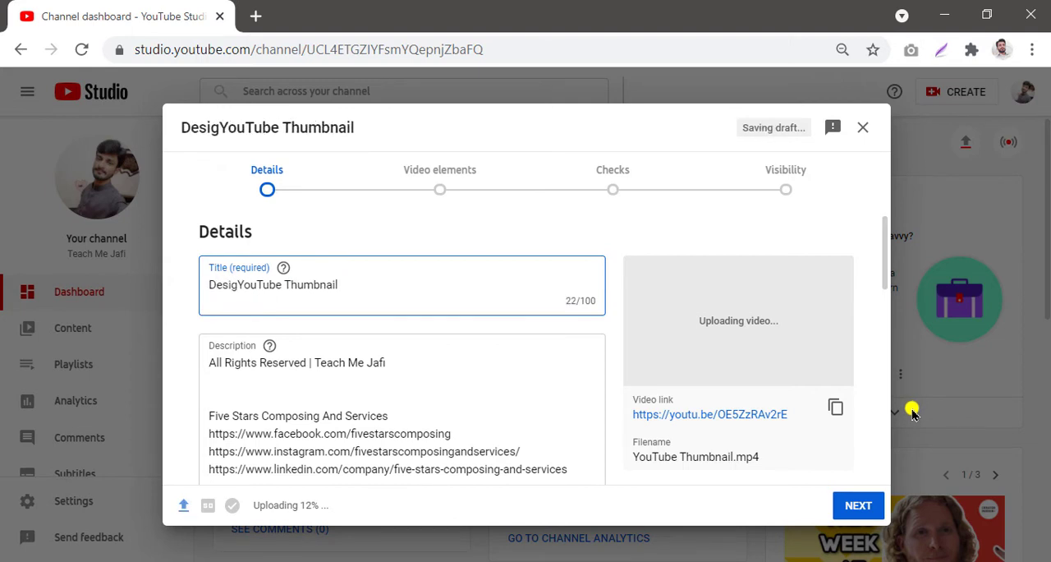
text(ning Y)
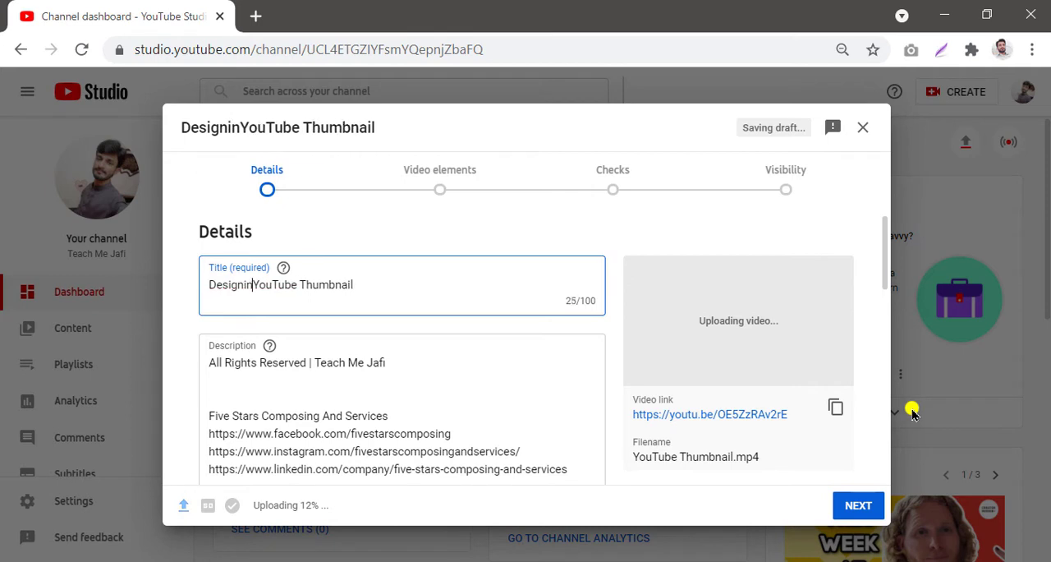
text(ouTube)
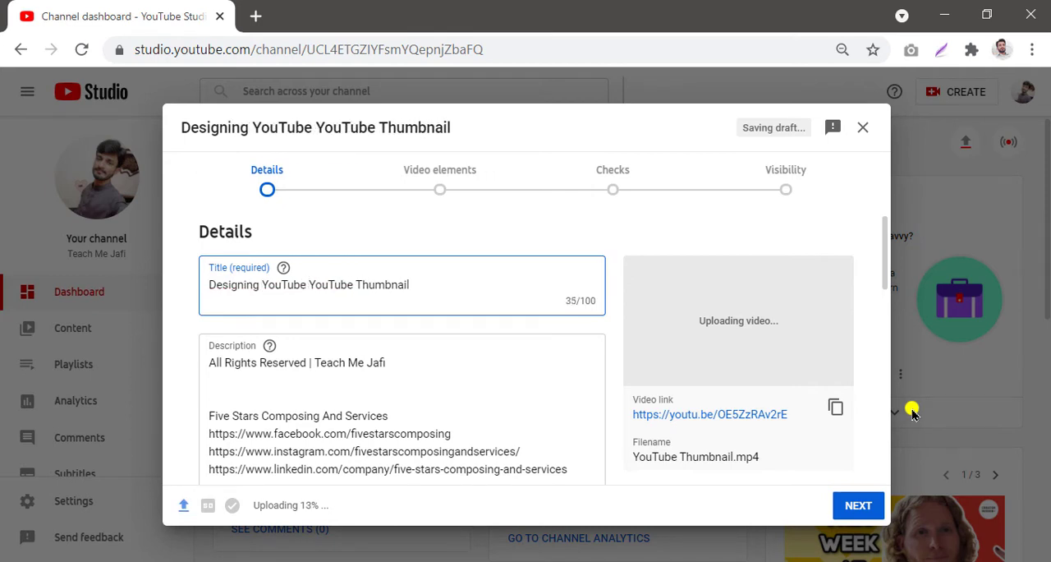
Step: Append ' | Thumbnail' to the end of the video title
key(Right)
key(Right)
key(Right)
key(Right)
key(Right)
key(Right)
key(Right)
key(Right)
key(Right)
key(Right)
key(Right)
key(Right)
key(Right)
key(Right)
key(Right)
key(Right)
key(Right)
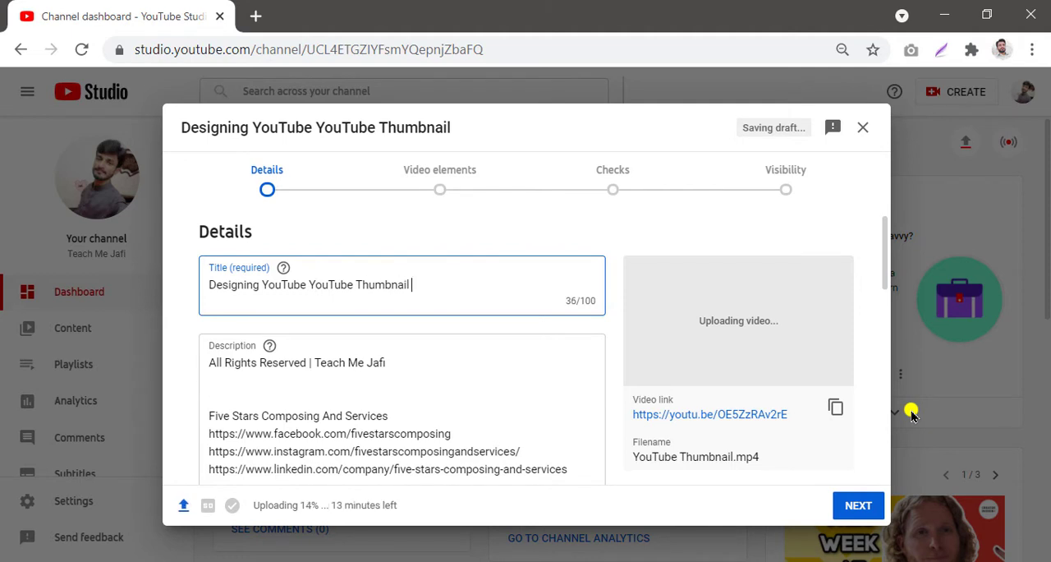
text(|Thumbnail)
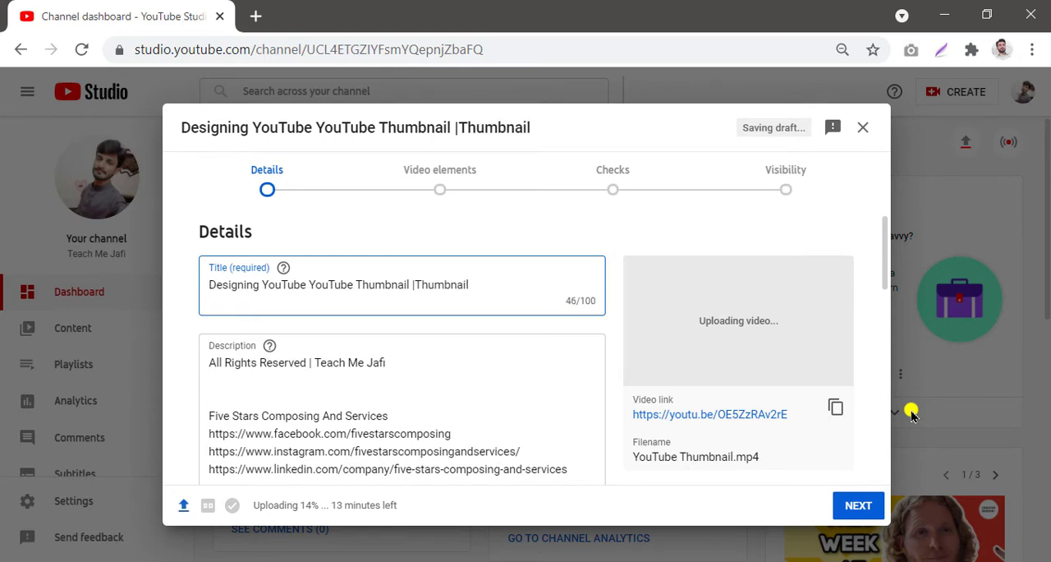
key(Left)
key(Left)
key(Left)
key(Left)
key(Left)
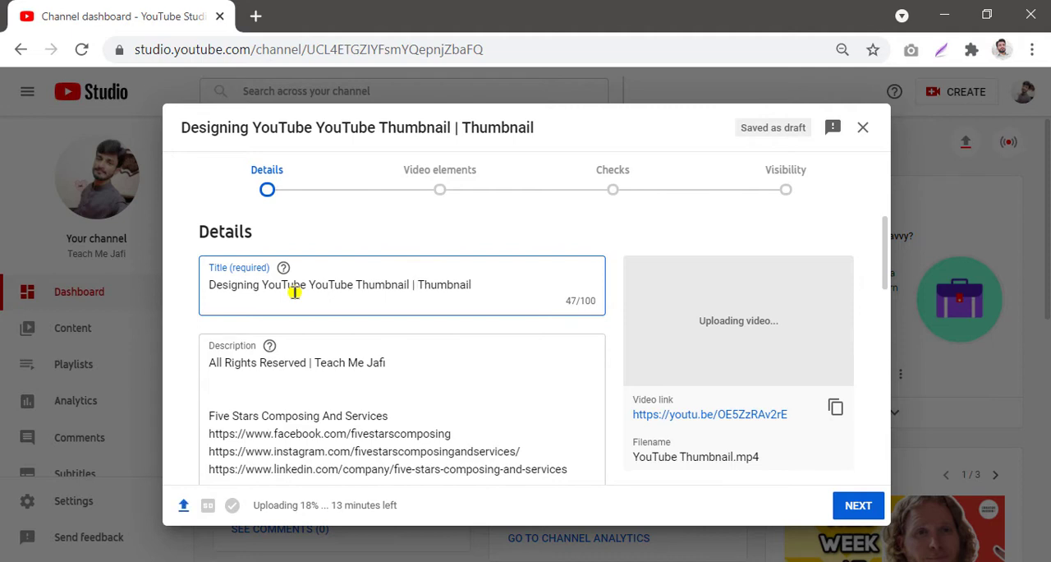
scroll(295, 305, down, 2)
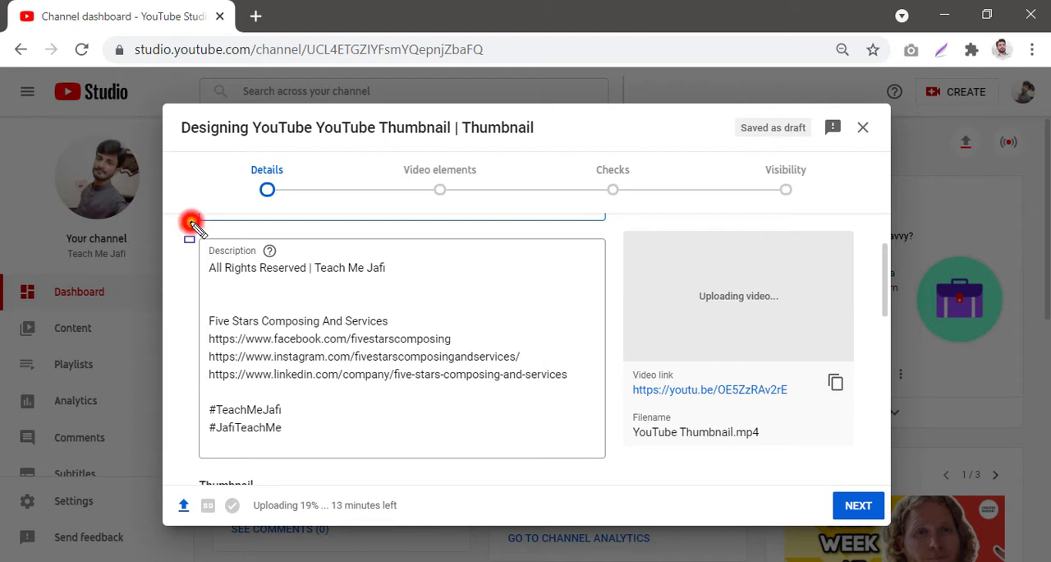
drag(191, 222, 469, 293)
mouse_move(532, 322)
mouse_down()
mouse_move(615, 437)
mouse_move(618, 473)
mouse_up()
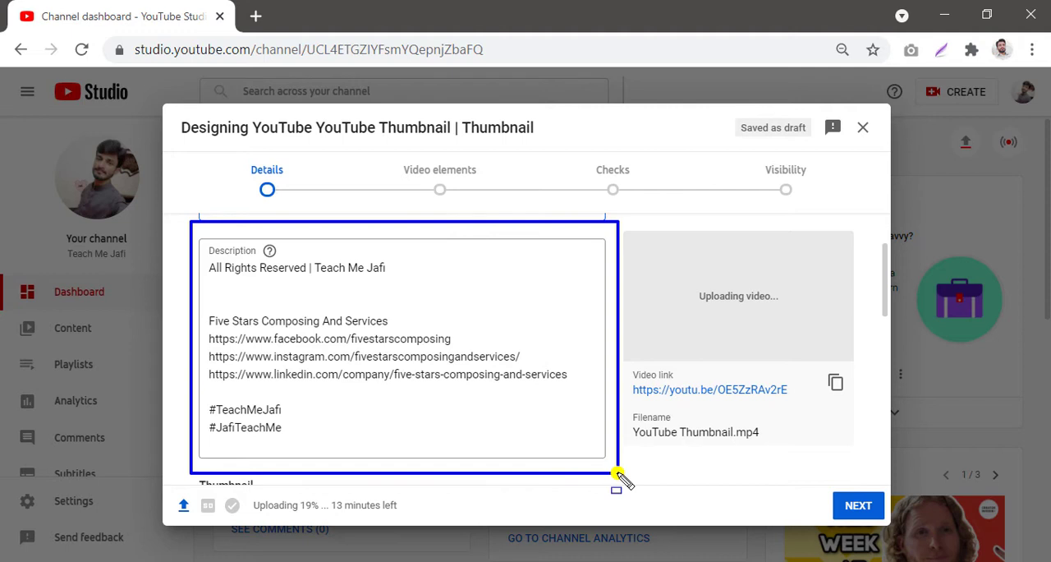
key(Escape)
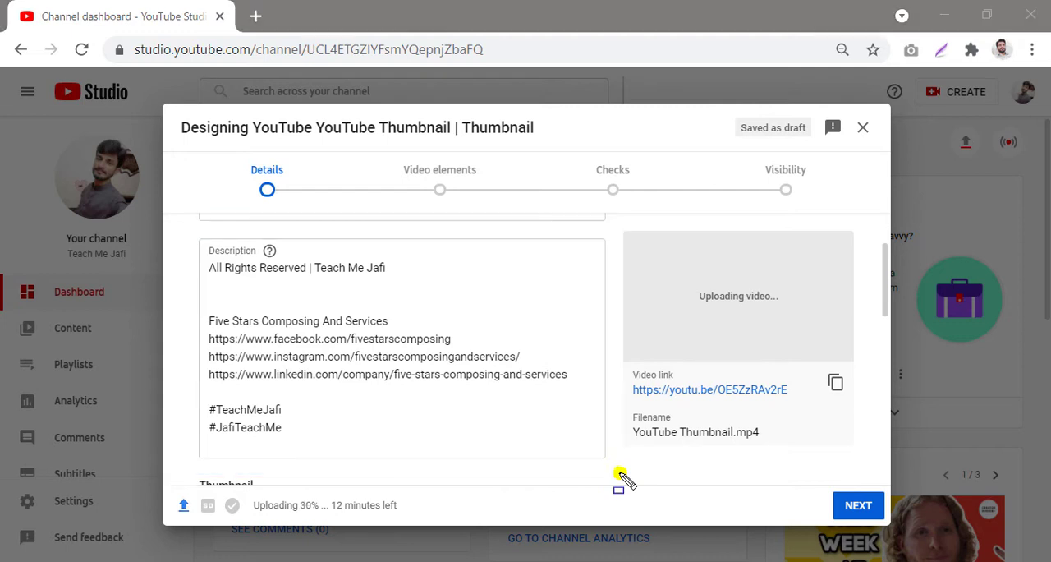
Step: Copy 'Designing YouTube YouTube Thumbnail' from the title and paste it as a new first line of the description, followed by a blank line
click(210, 268)
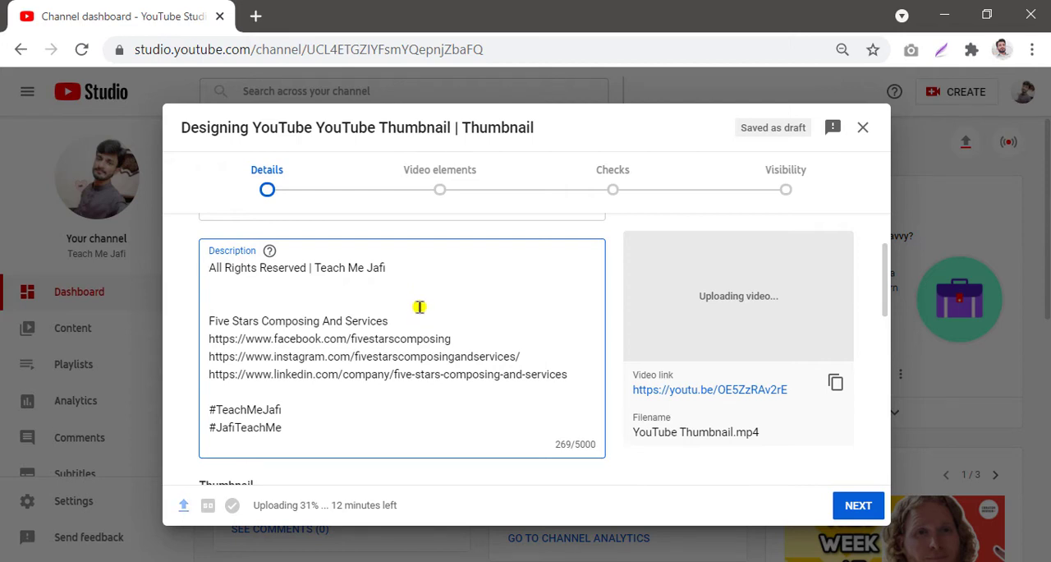
scroll(419, 307, up, 2)
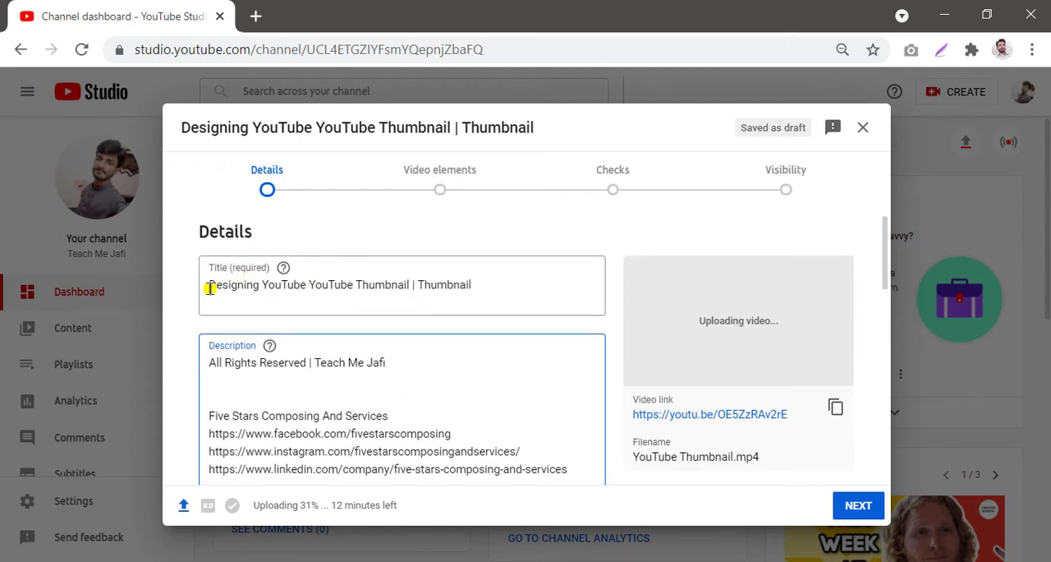
drag(210, 287, 417, 299)
key(ctrl+c)
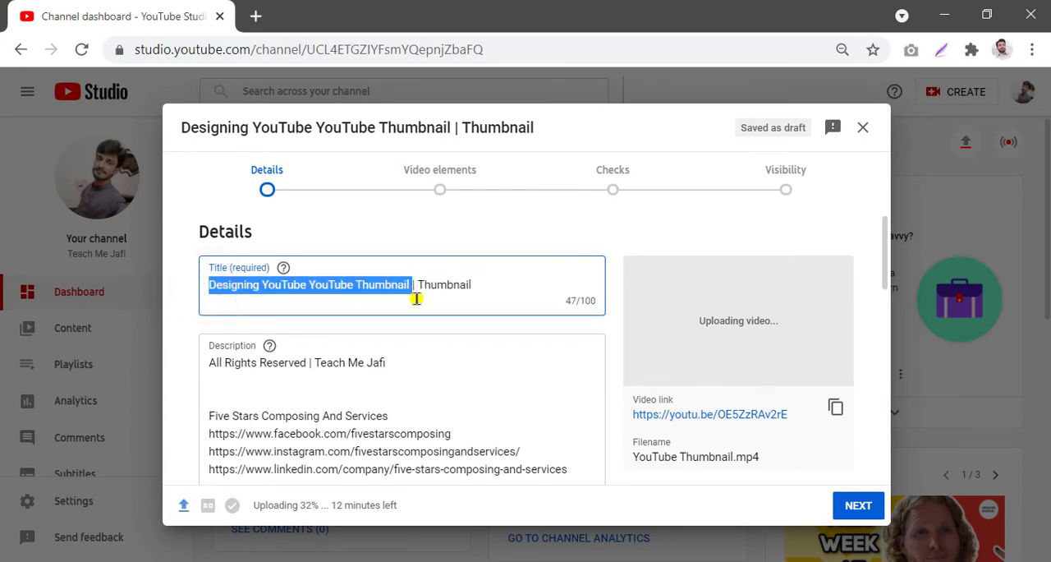
scroll(350, 293, down, 1)
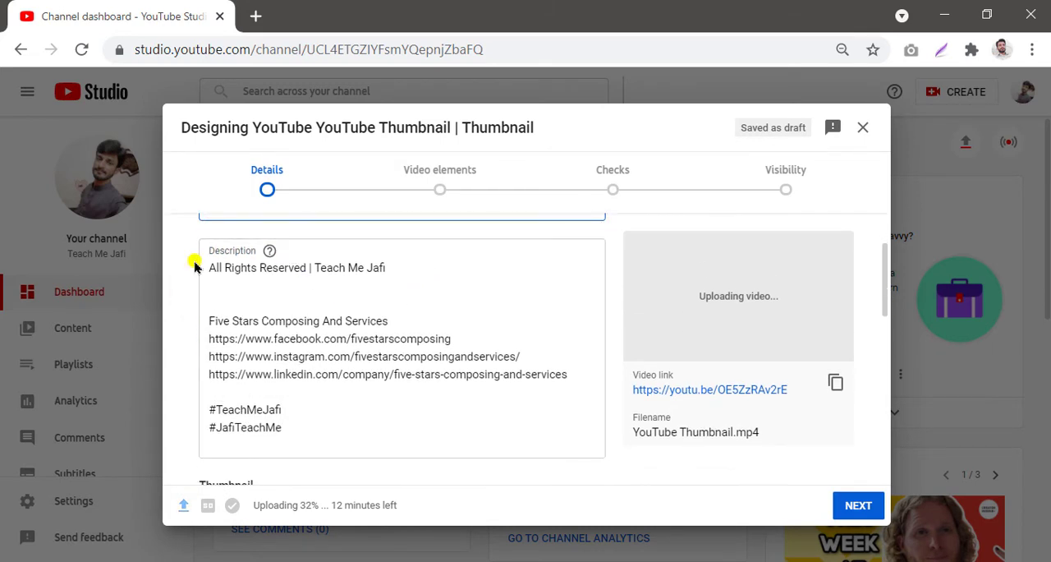
click(206, 267)
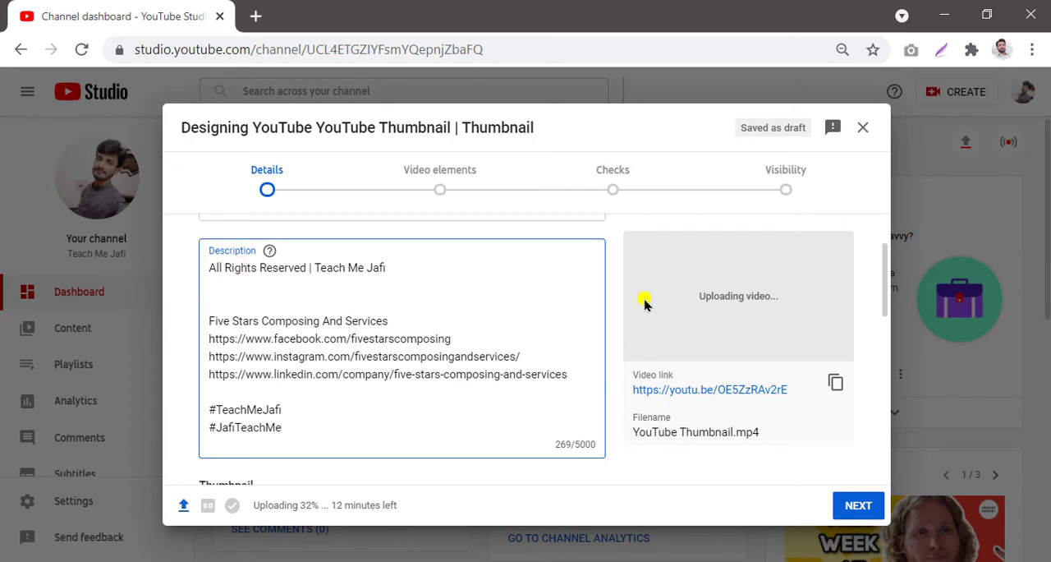
key(Return)
key(ctrl+v)
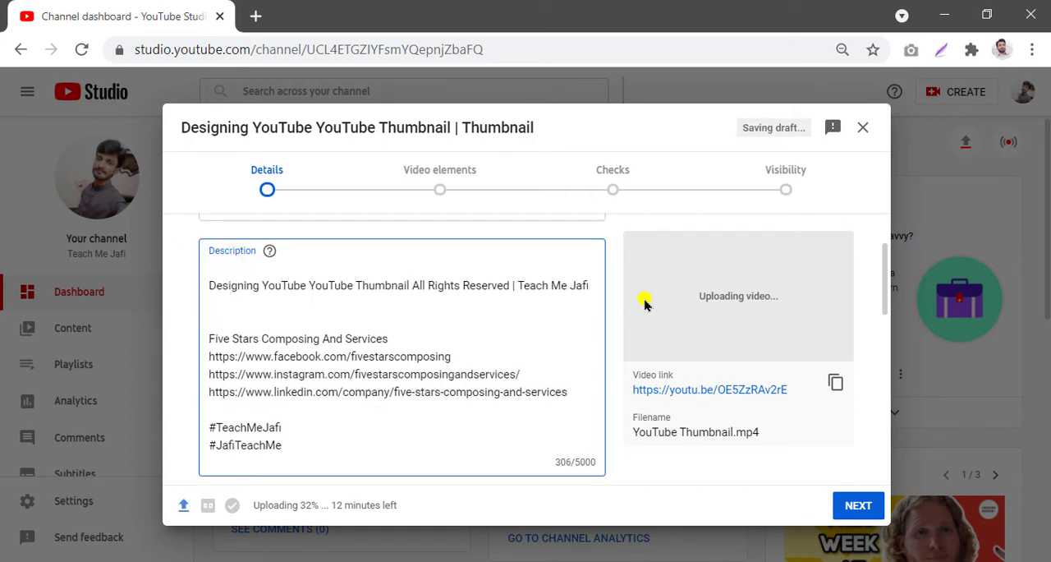
key(Return)
key(Return)
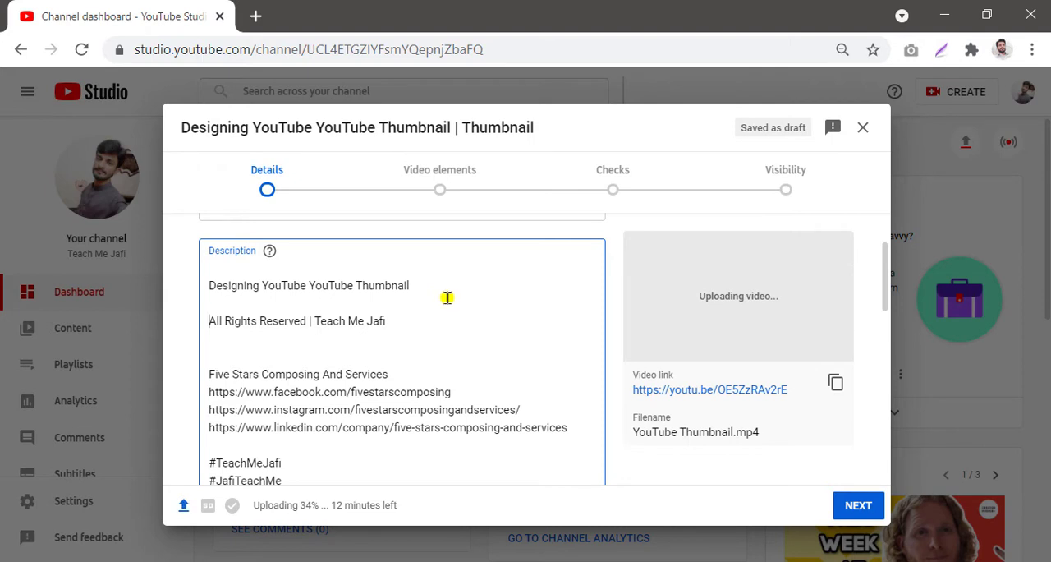
Step: Add the description line 'Learn how to design thumbnails for YouTube Videos' with a blank line after it
text(Lear)
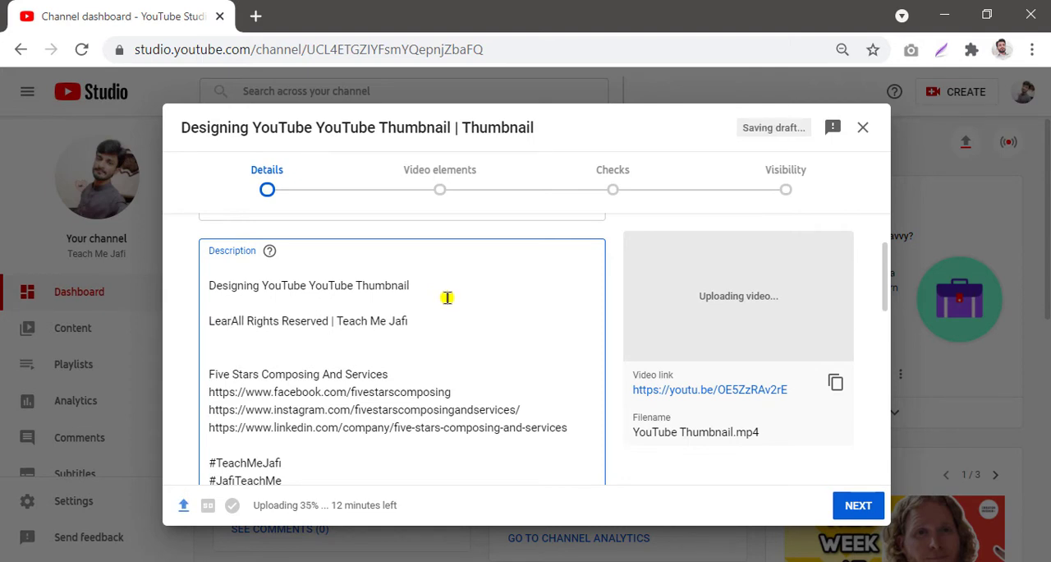
text(n ho)
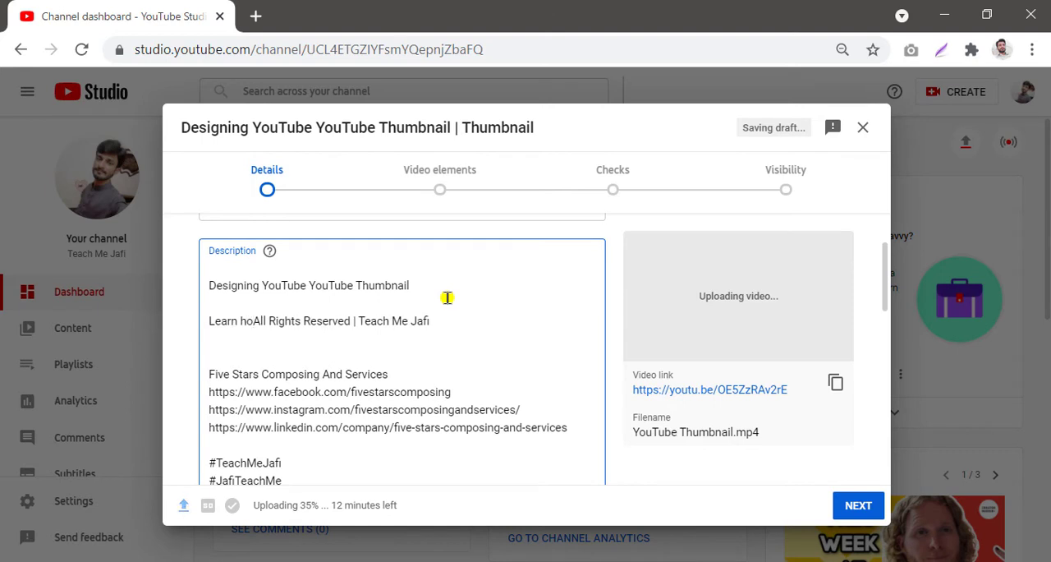
text(w to d)
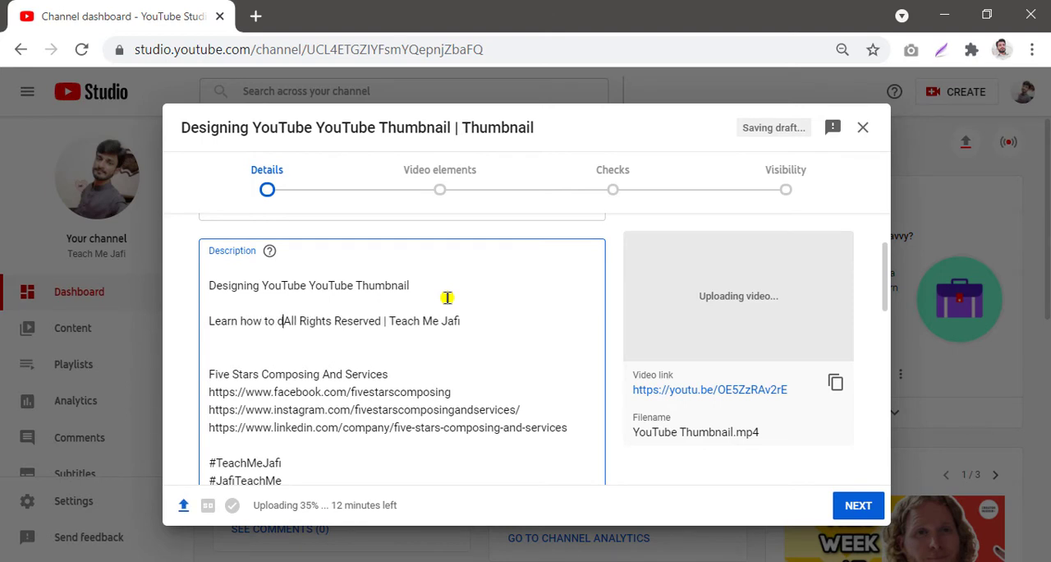
text(esign)
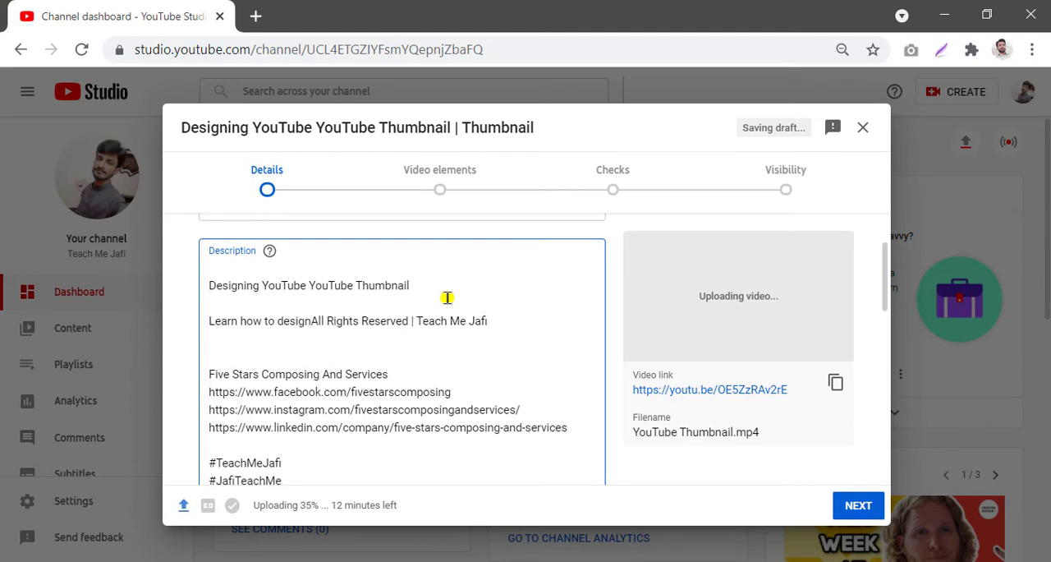
text( thumb)
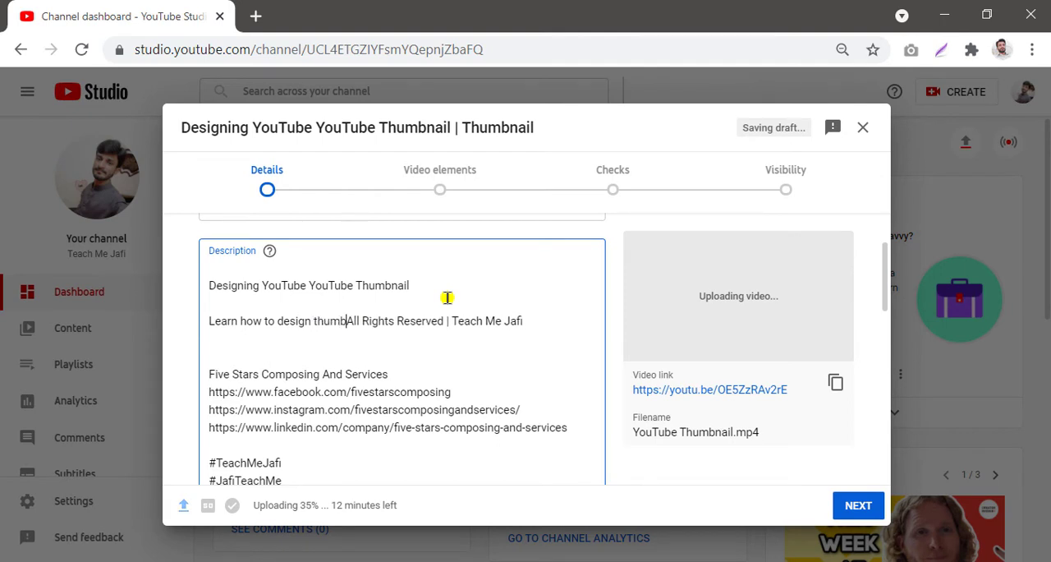
text(nails fo)
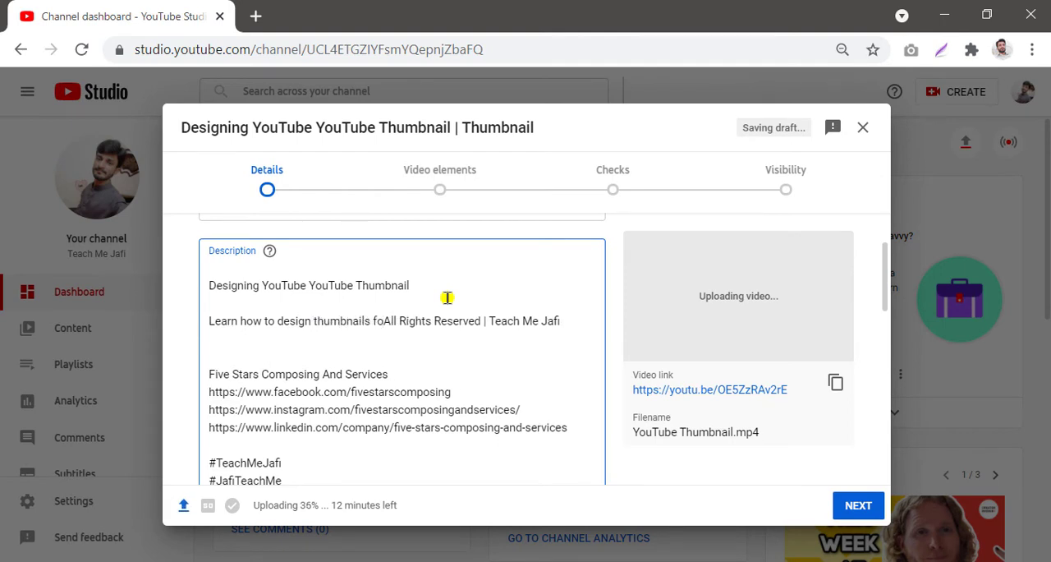
text(r )
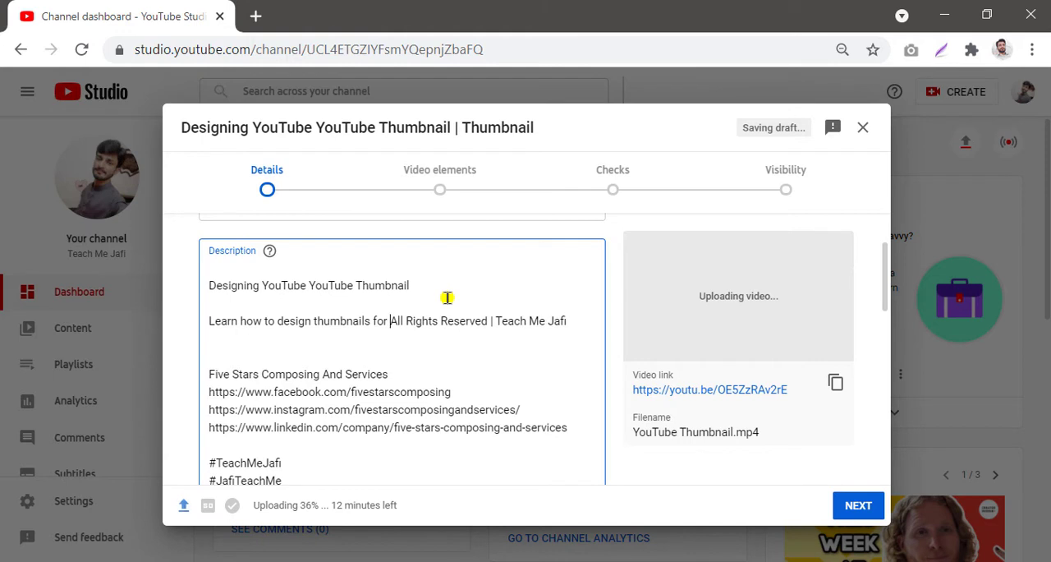
text(YouTube)
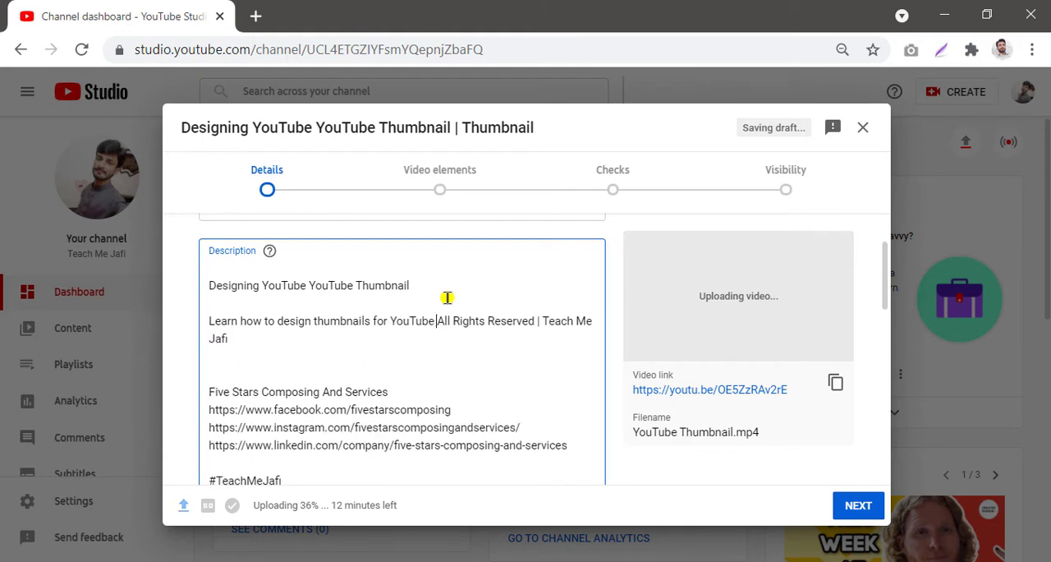
text( Video)
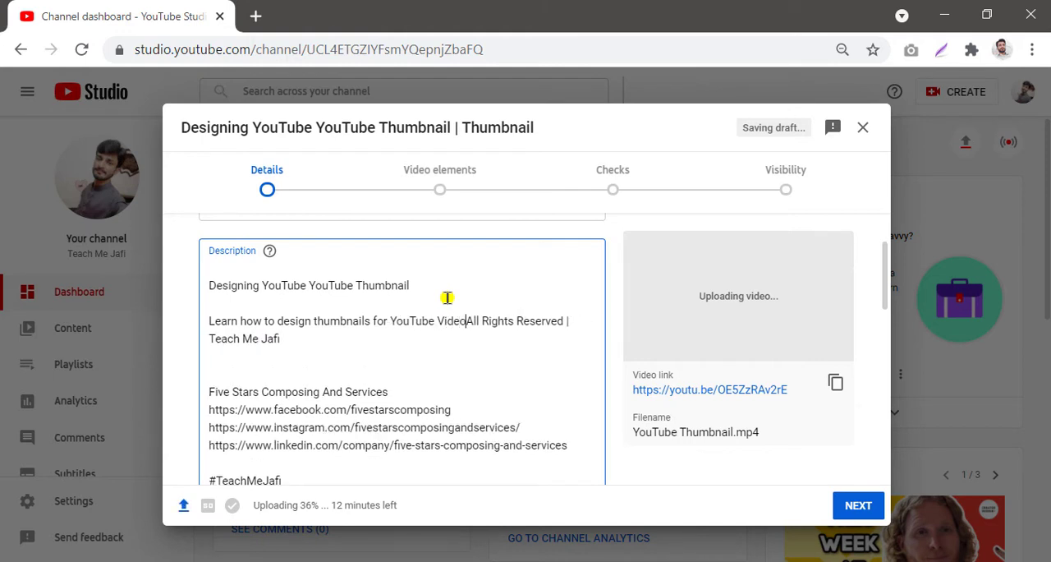
text(s)
key(Return)
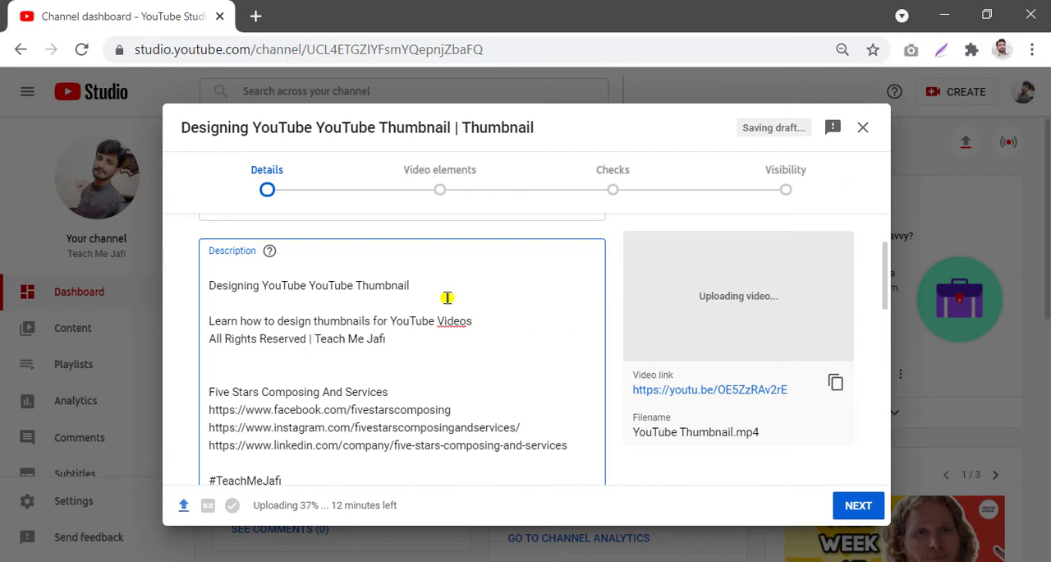
key(Return)
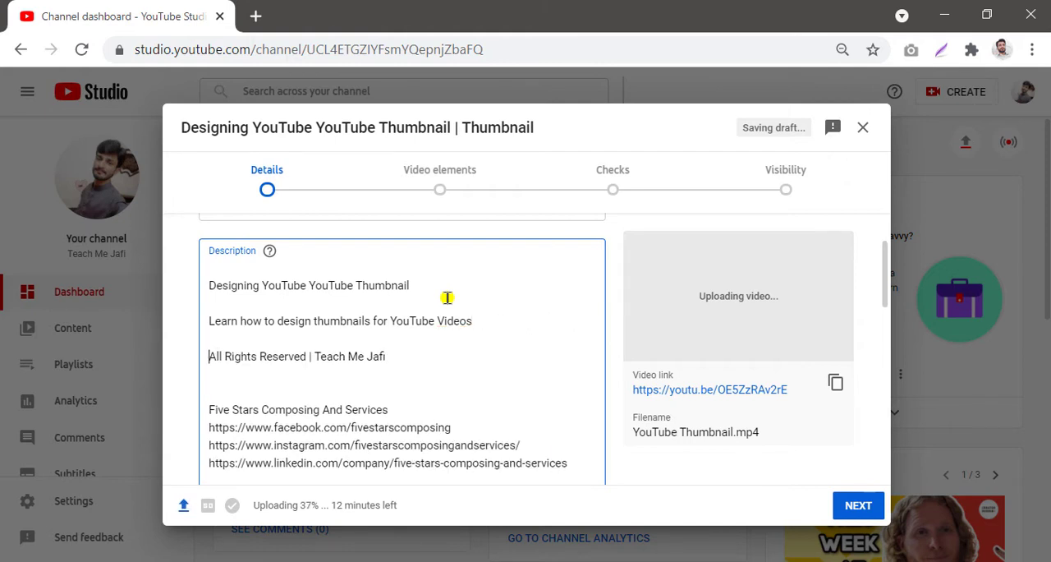
Step: Add the description line 'What are the steps to design a thumbnail for YouTube' with a blank line after it
text(Whar)
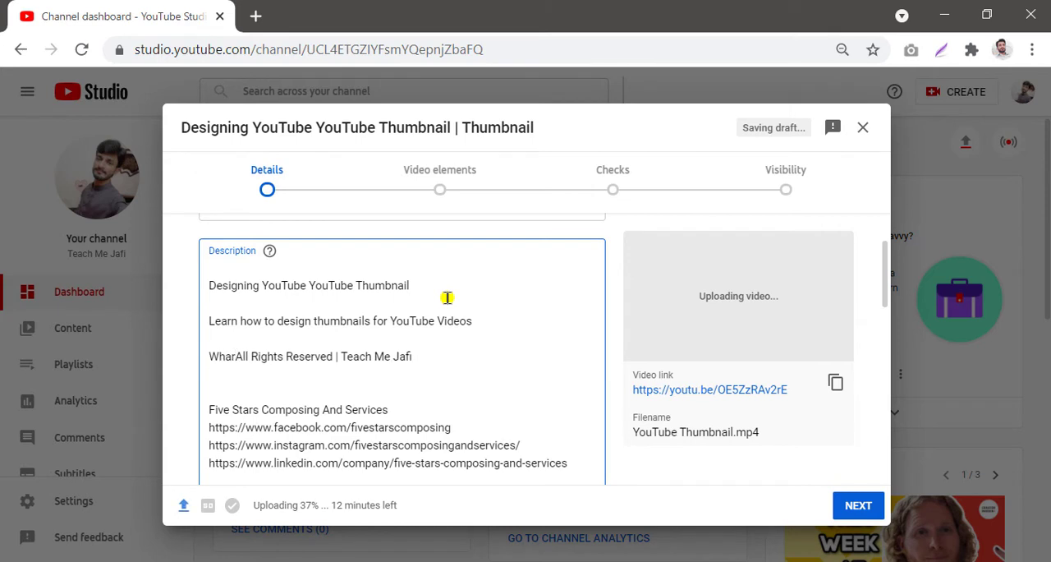
key(BackSpace)
text(t are)
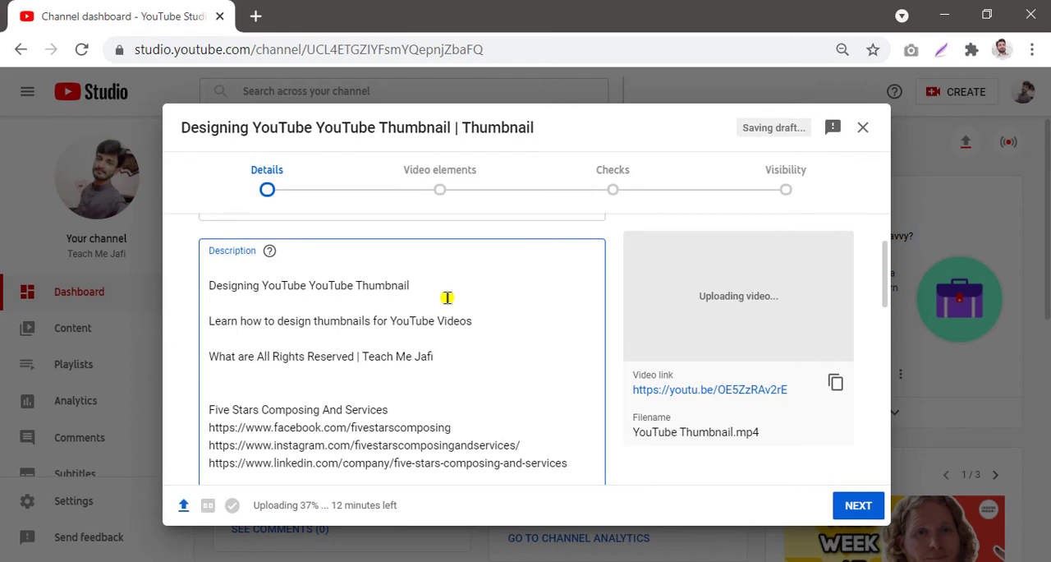
text( the steps)
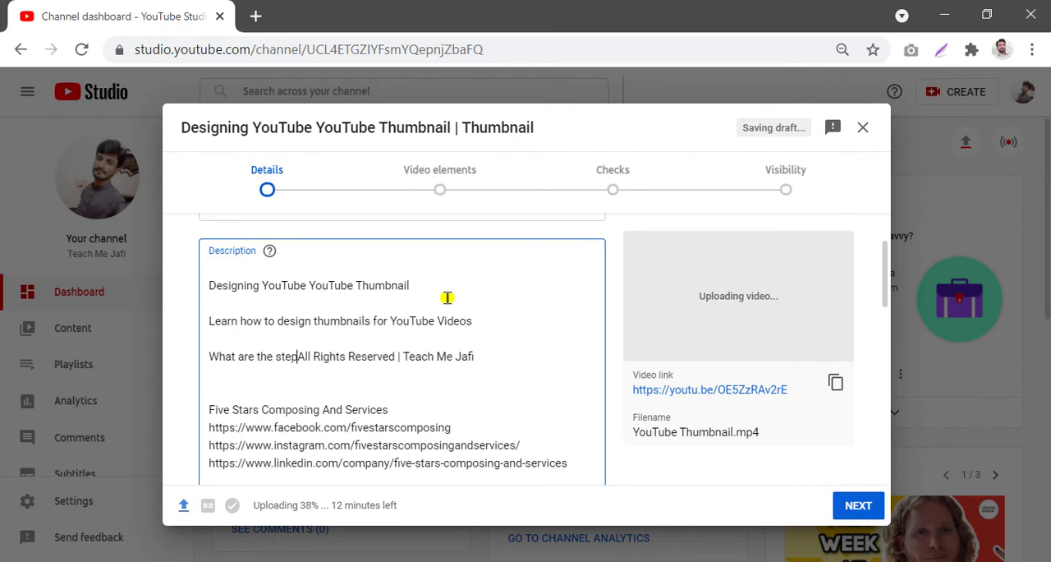
text( to up)
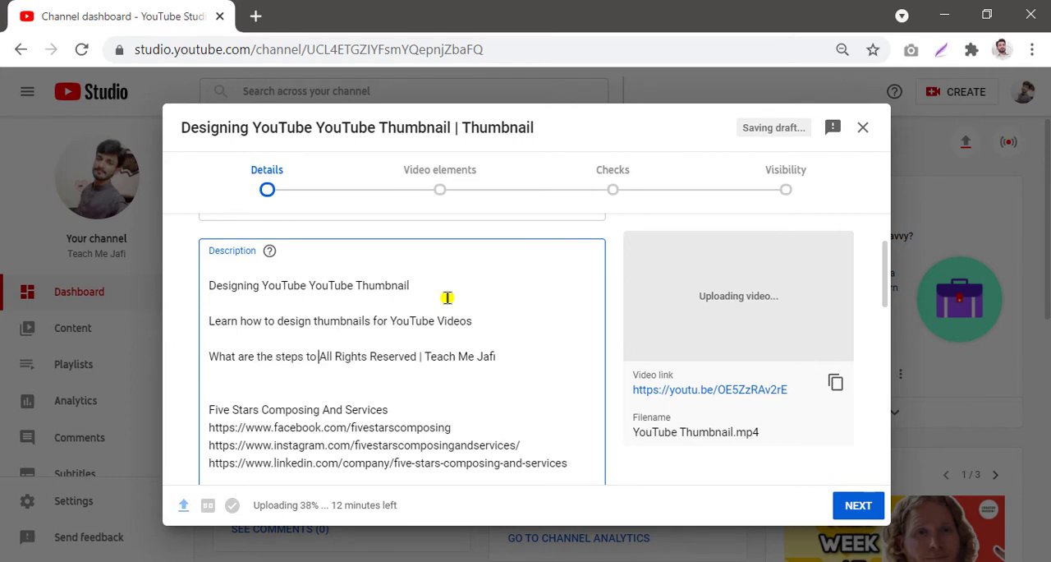
text(load)
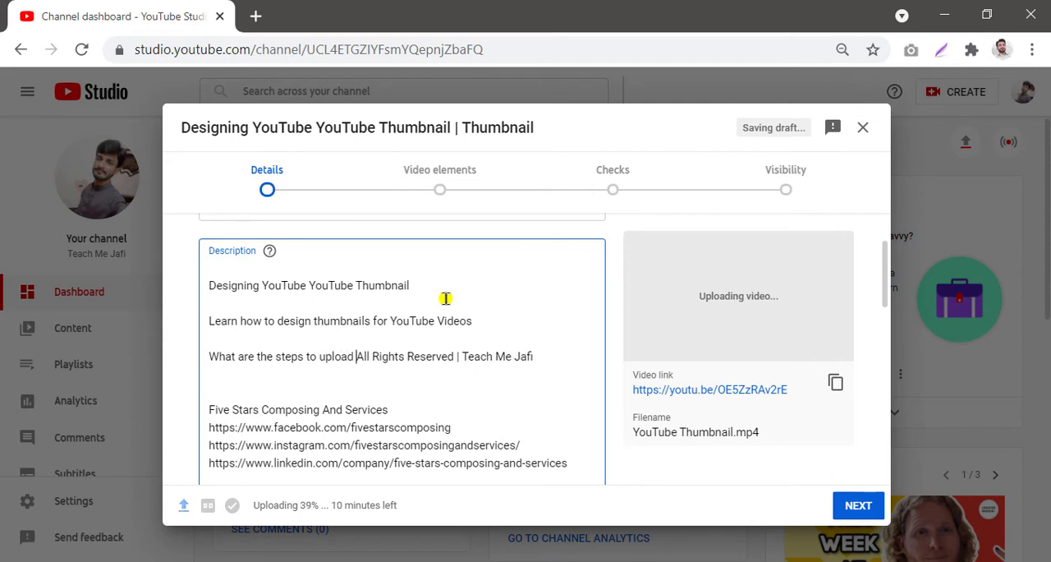
key(BackSpace)
key(BackSpace)
key(BackSpace)
key(BackSpace)
key(BackSpace)
key(BackSpace)
key(BackSpace)
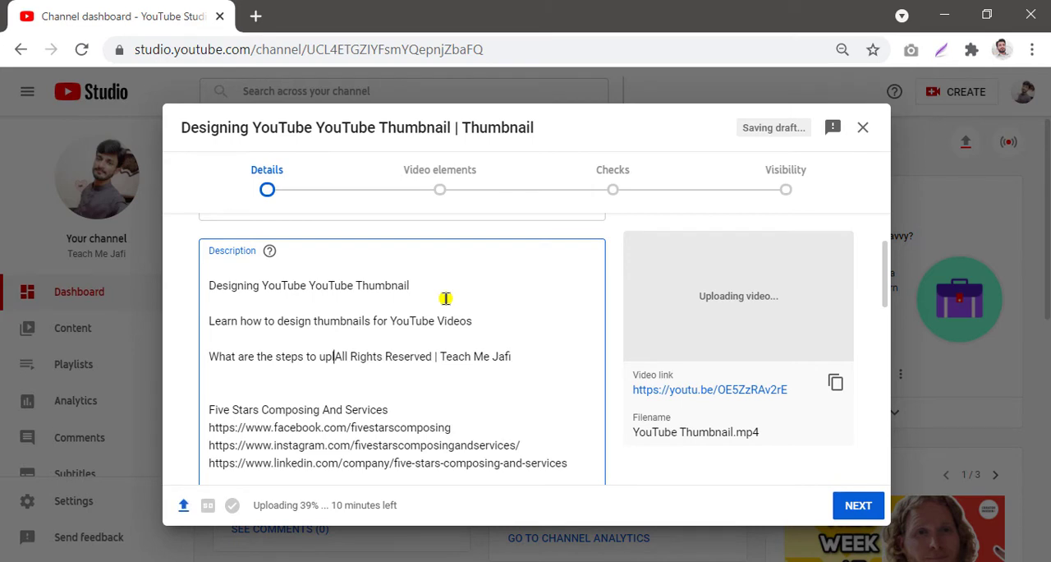
text(design )
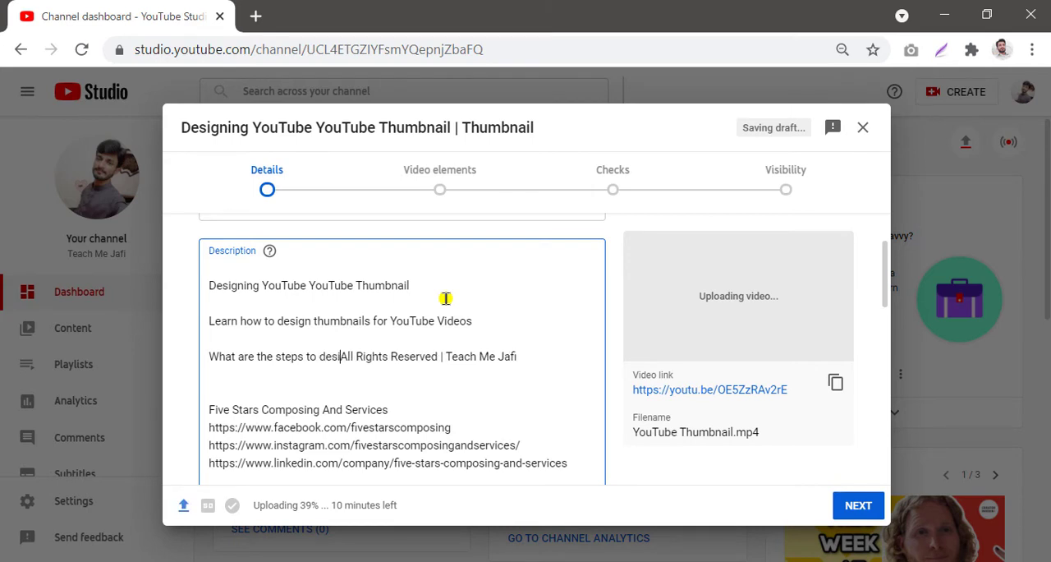
text(a thu)
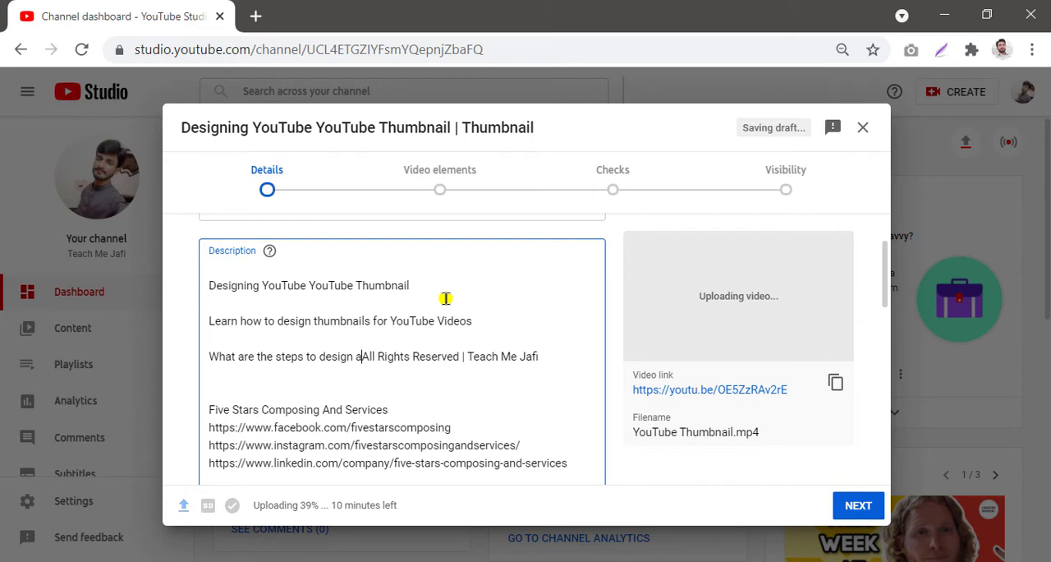
text(mbnail f)
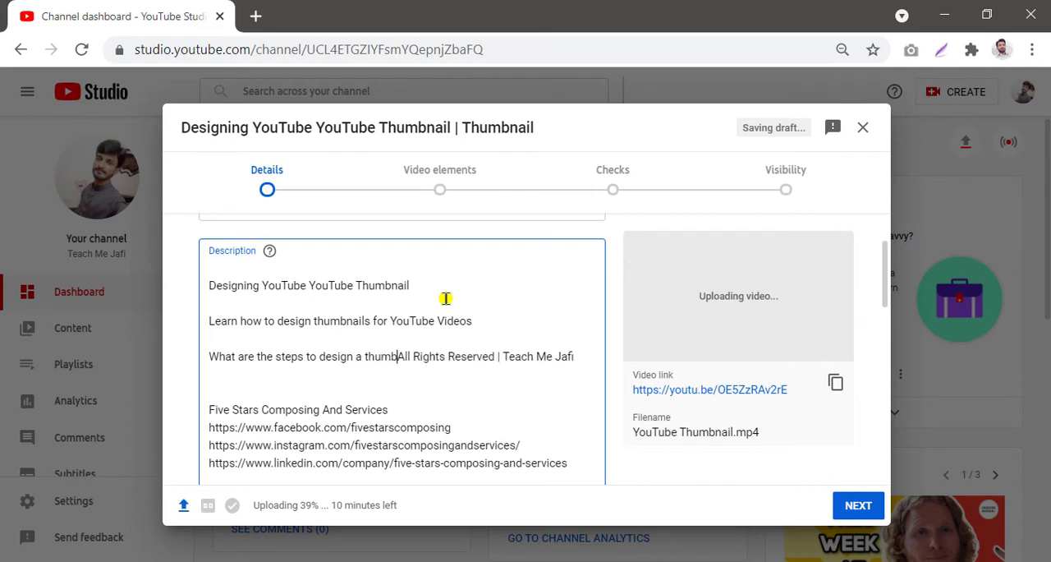
text(or Yo)
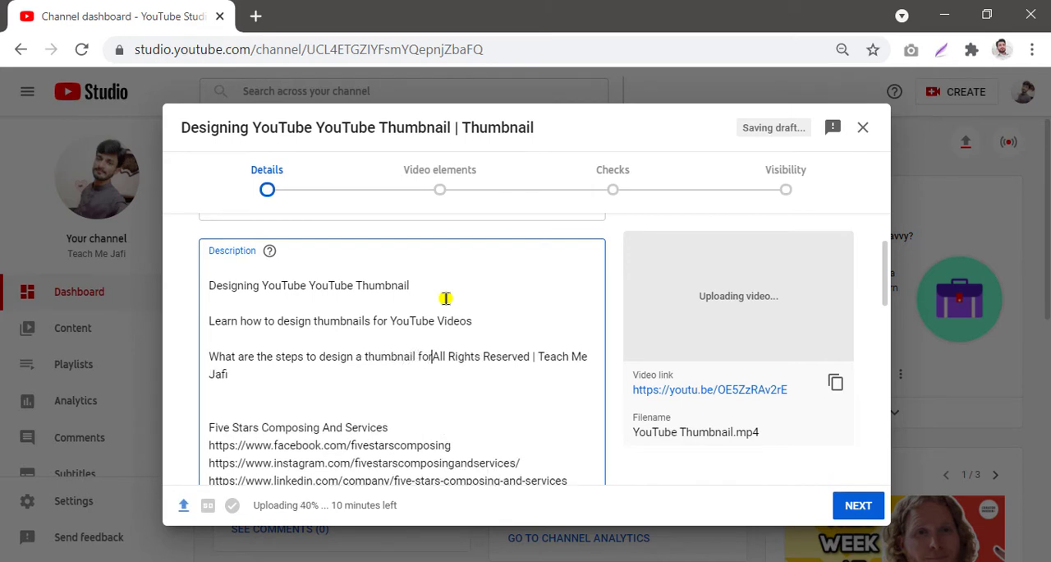
text(uTube)
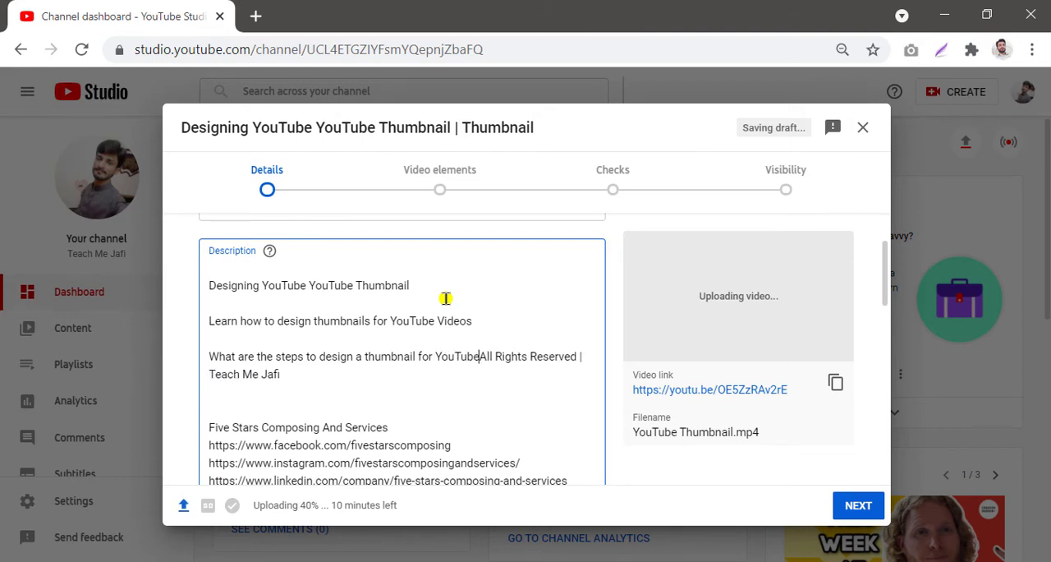
key(Return)
key(Return)
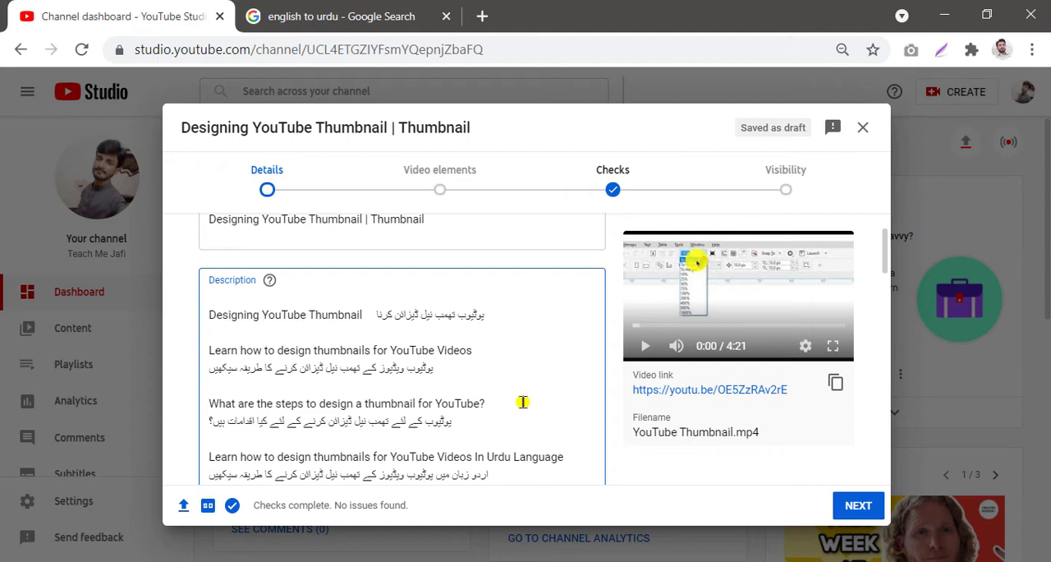
scroll(522, 402, down, 2)
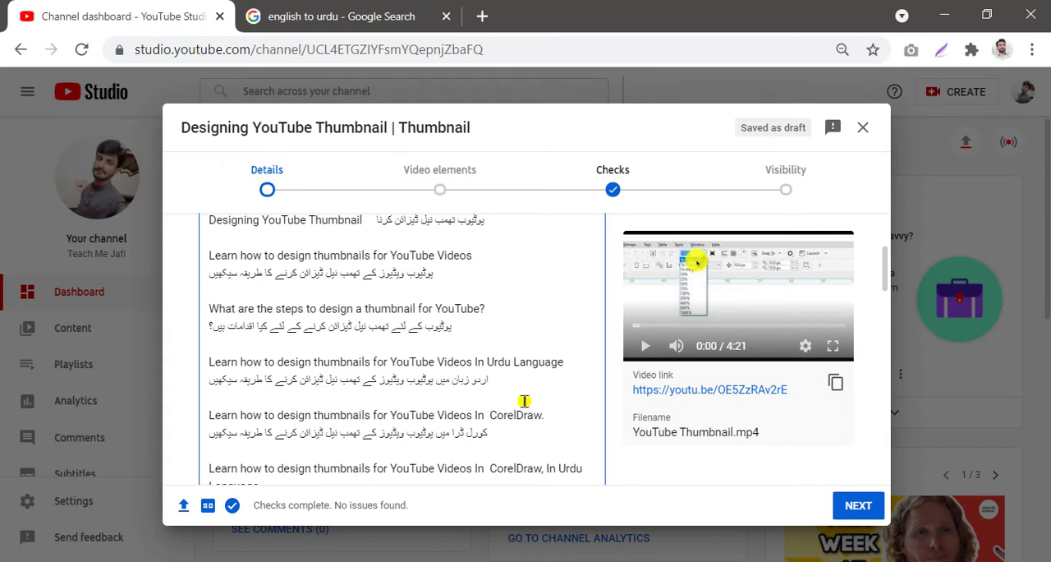
scroll(524, 401, down, 2)
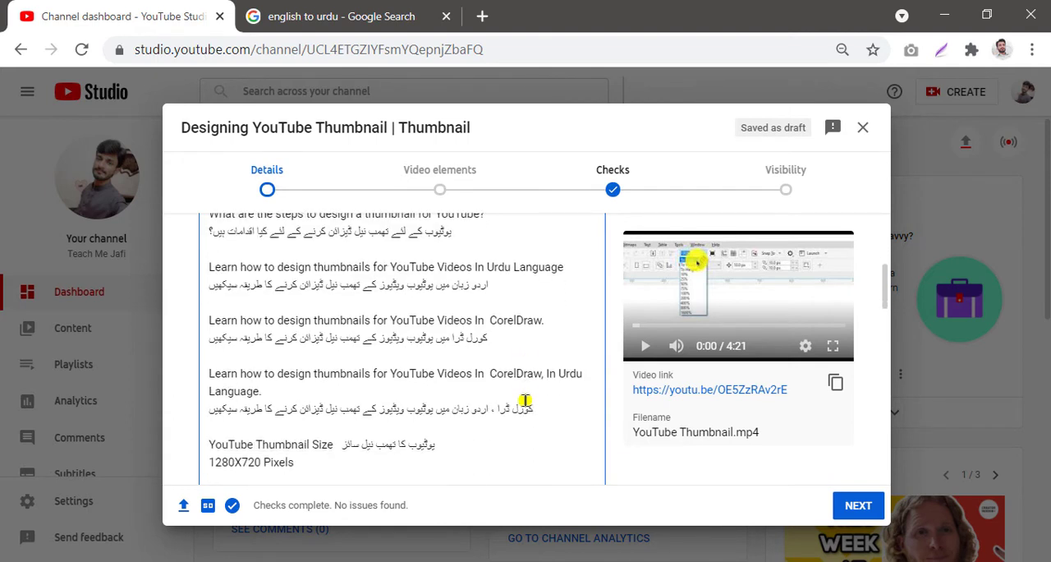
Step: Scroll through the description to review all of its lines, from the title line down to the hashtags
scroll(525, 400, down, 1)
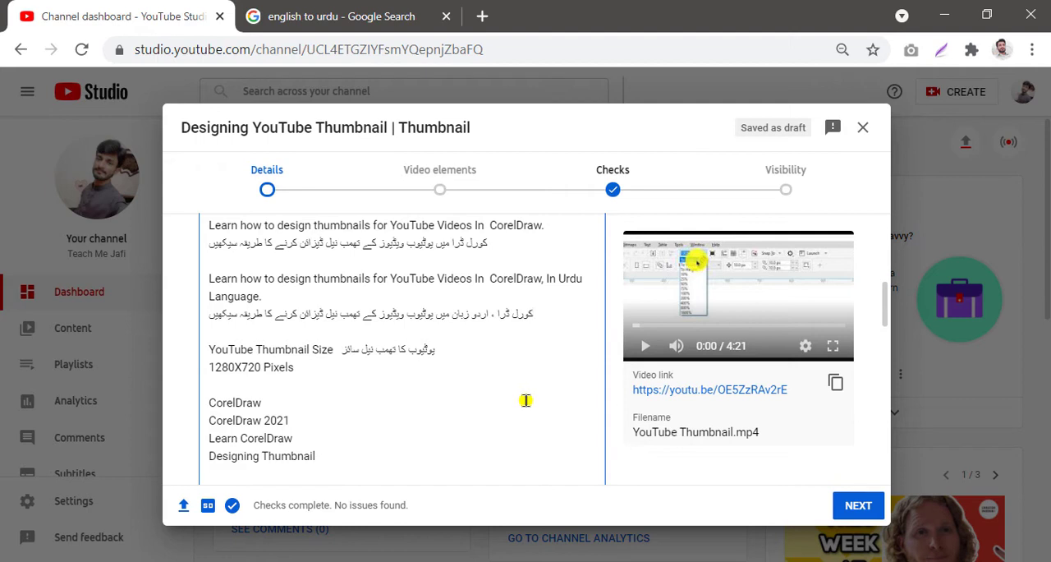
scroll(526, 400, down, 1)
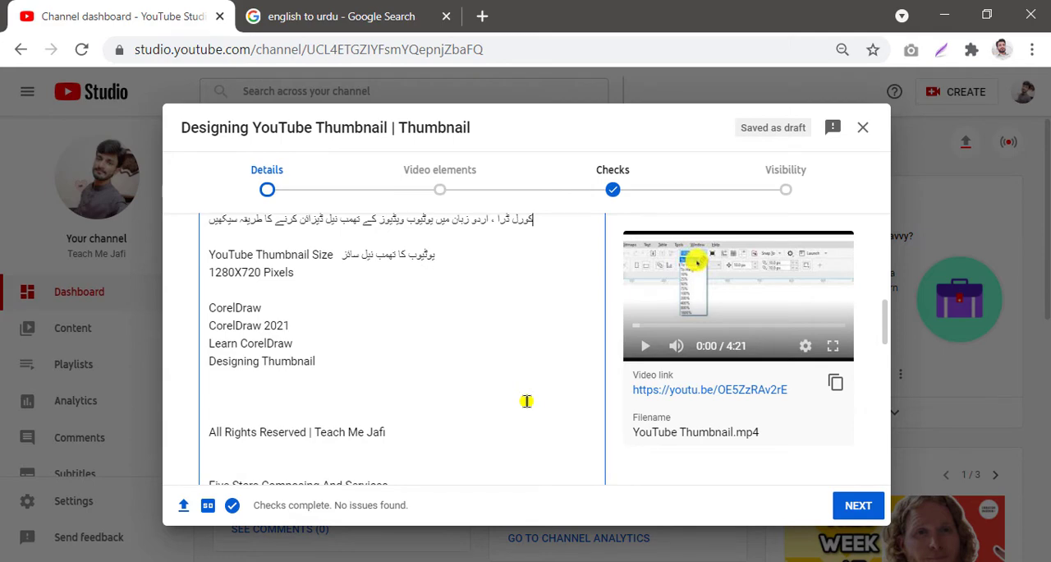
scroll(526, 401, up, 3)
scroll(515, 403, up, 4)
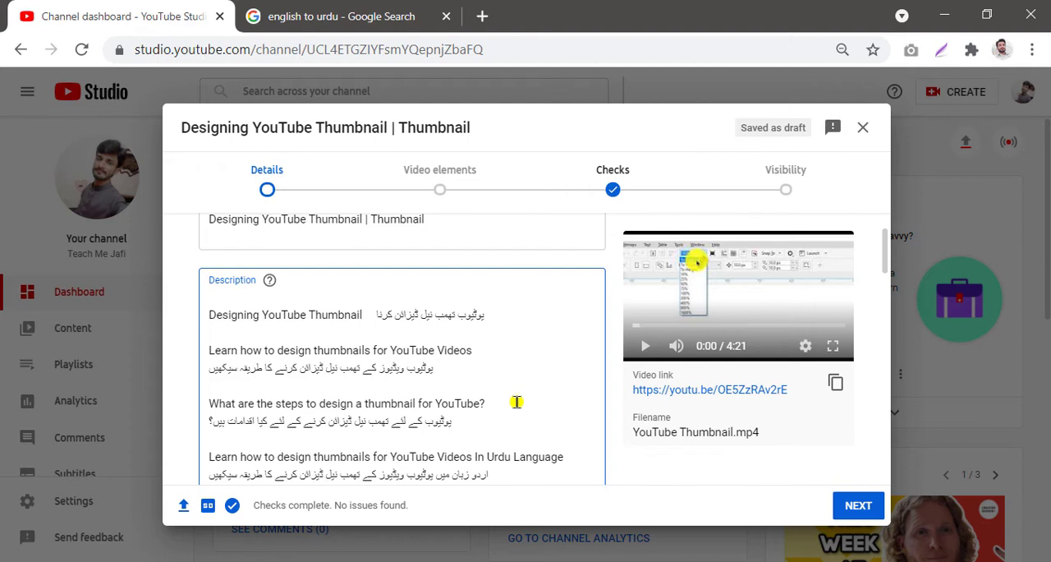
scroll(516, 401, up, 2)
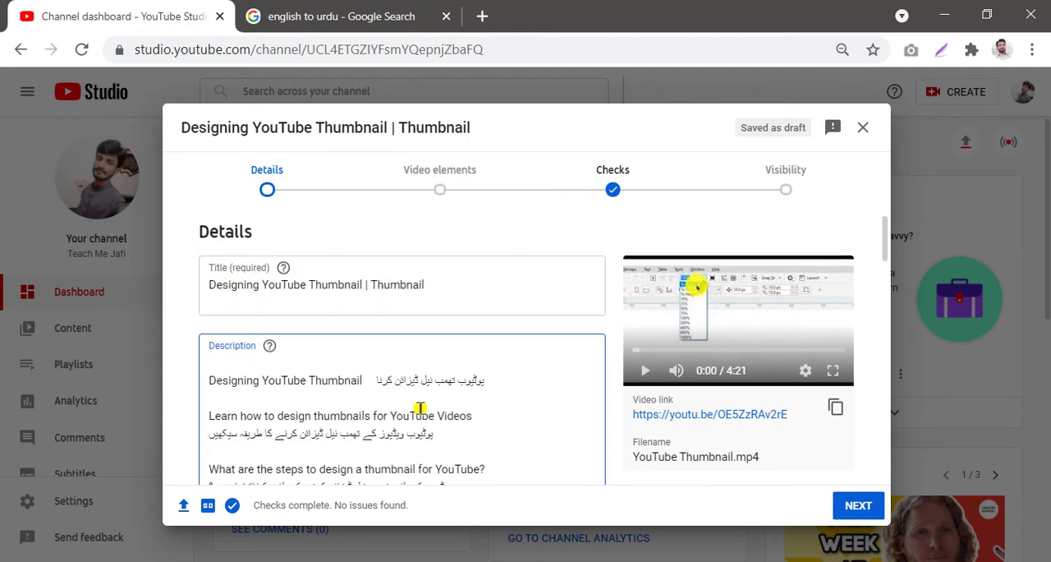
scroll(420, 409, down, 2)
scroll(420, 409, down, 2)
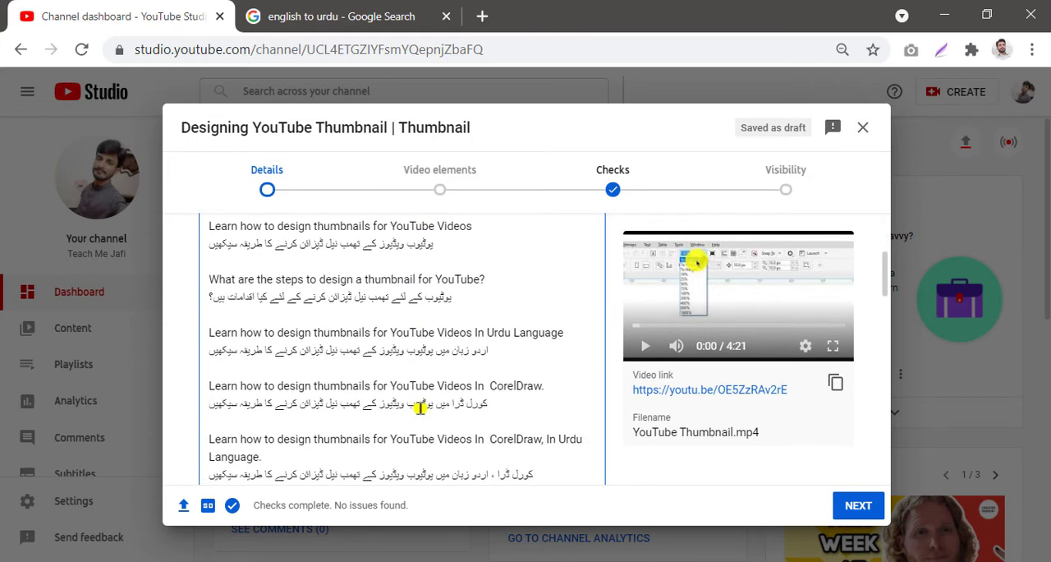
scroll(419, 408, down, 2)
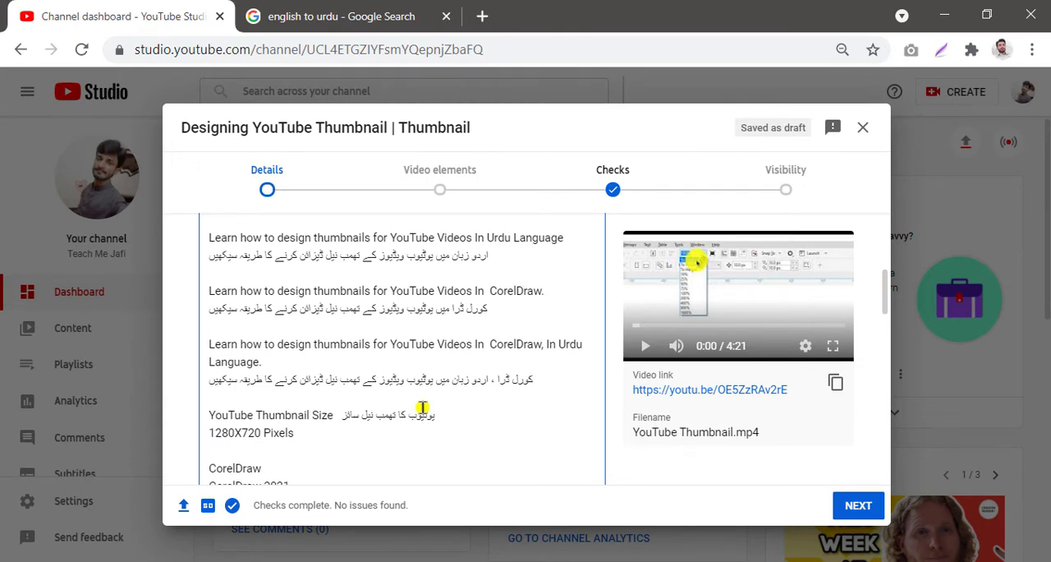
scroll(422, 455, down, 4)
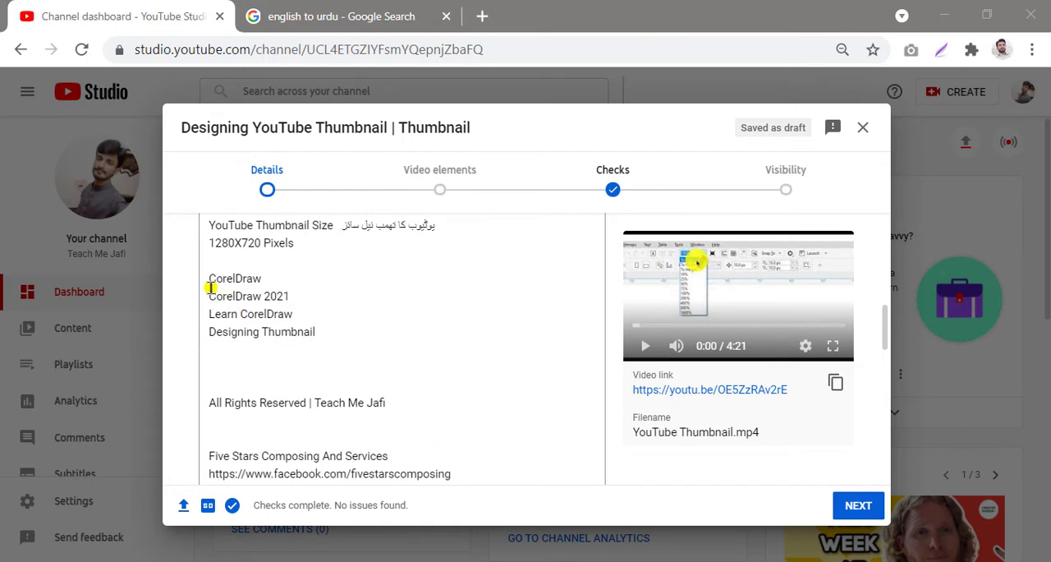
drag(182, 263, 337, 354)
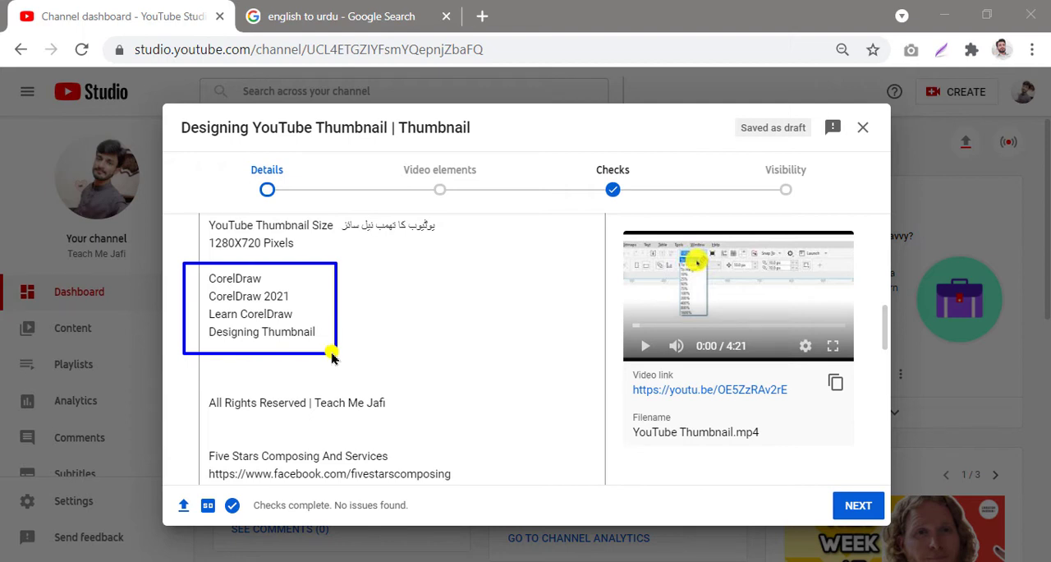
scroll(335, 352, down, 4)
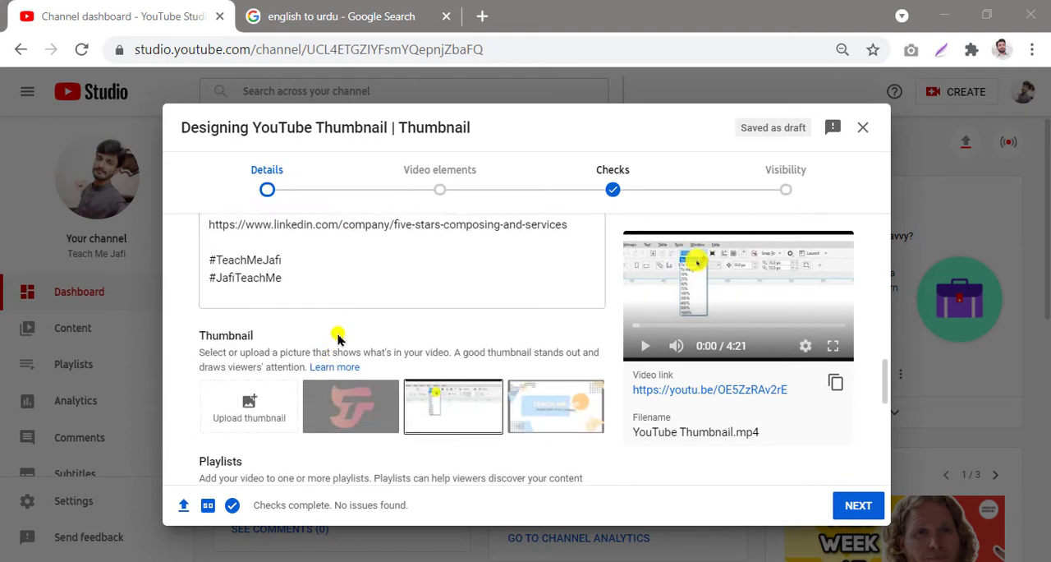
scroll(348, 289, up, 2)
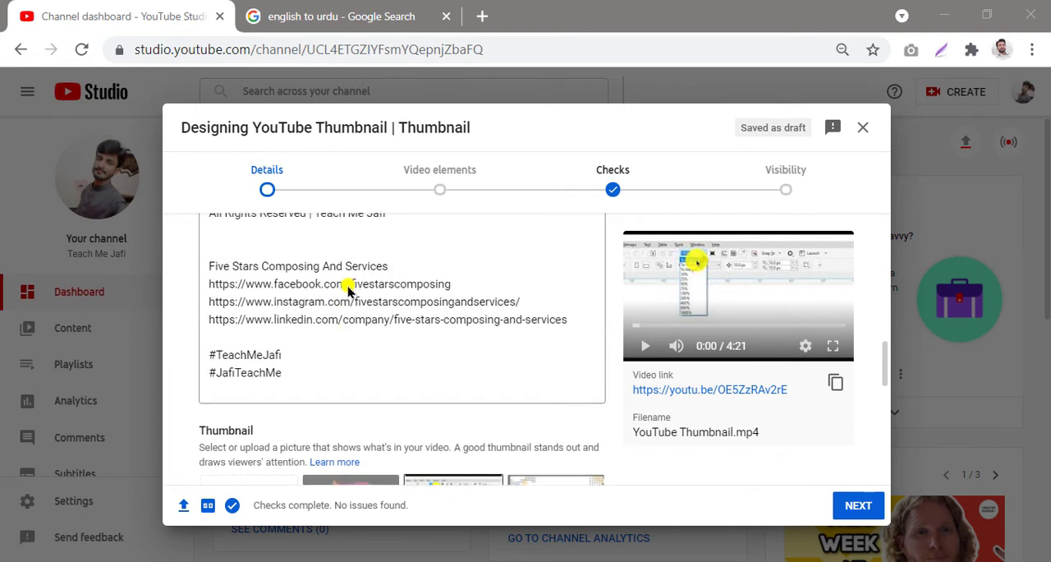
drag(188, 343, 306, 387)
scroll(308, 384, down, 3)
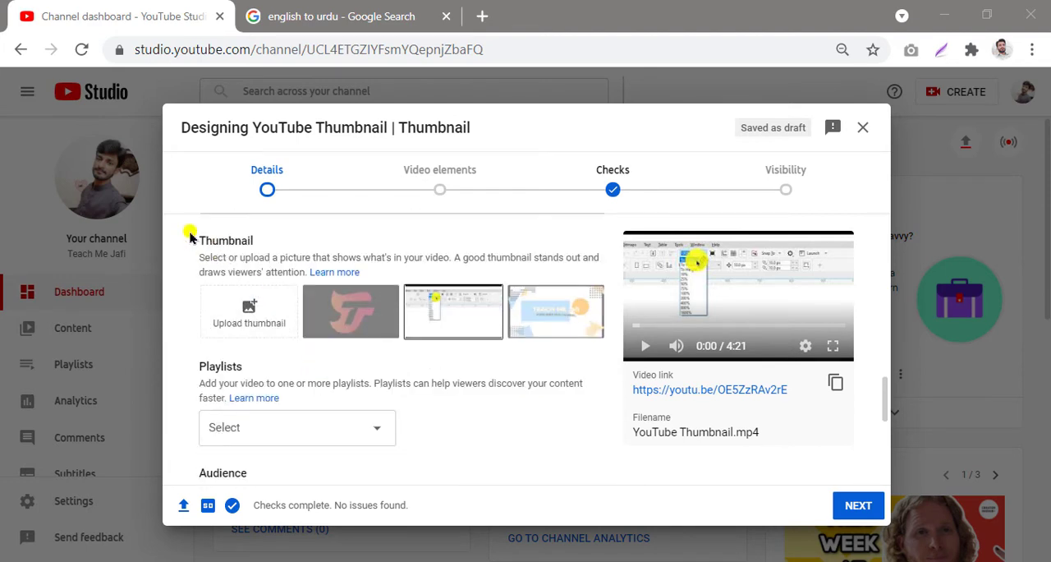
mouse_move(192, 229)
mouse_down()
mouse_move(422, 266)
mouse_move(615, 365)
mouse_up()
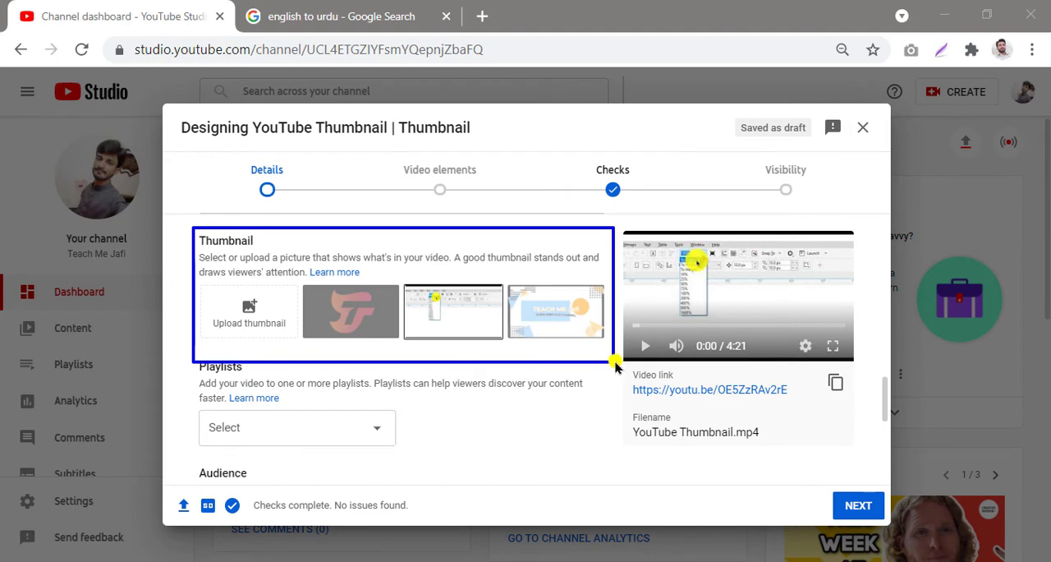
key(Escape)
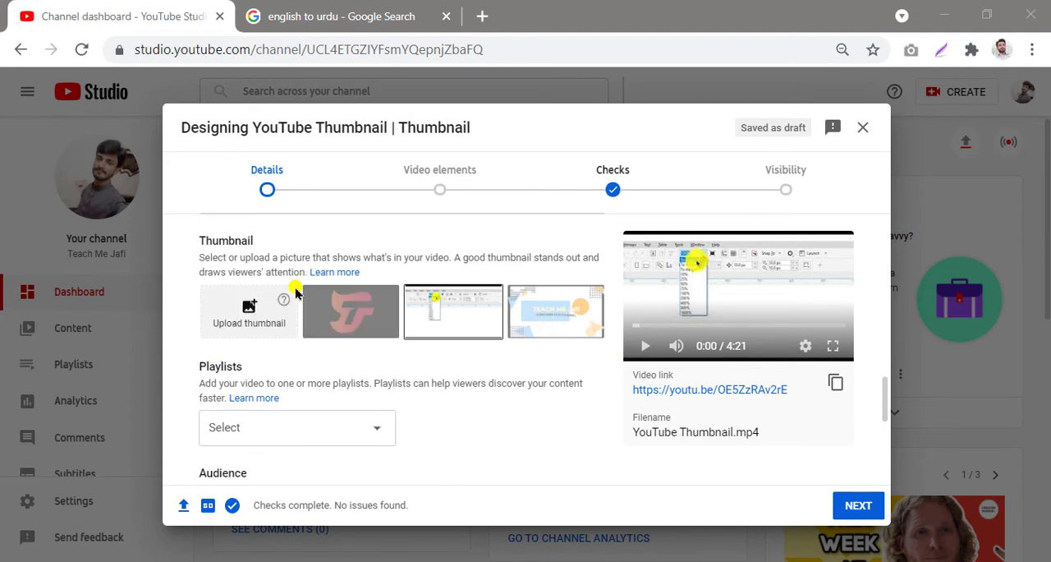
mouse_move(301, 280)
mouse_down()
mouse_move(435, 299)
mouse_move(617, 351)
mouse_up()
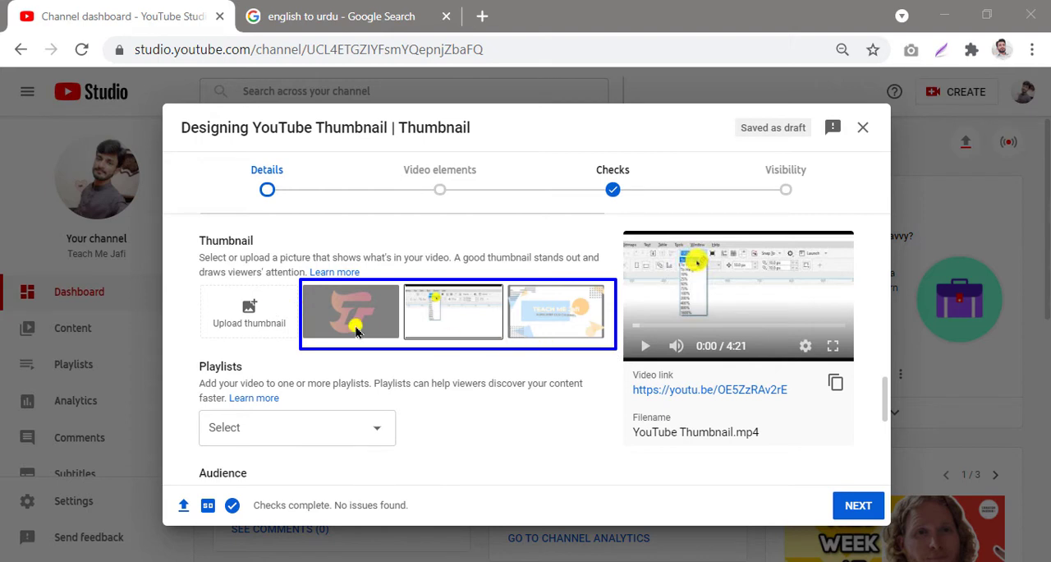
key(Escape)
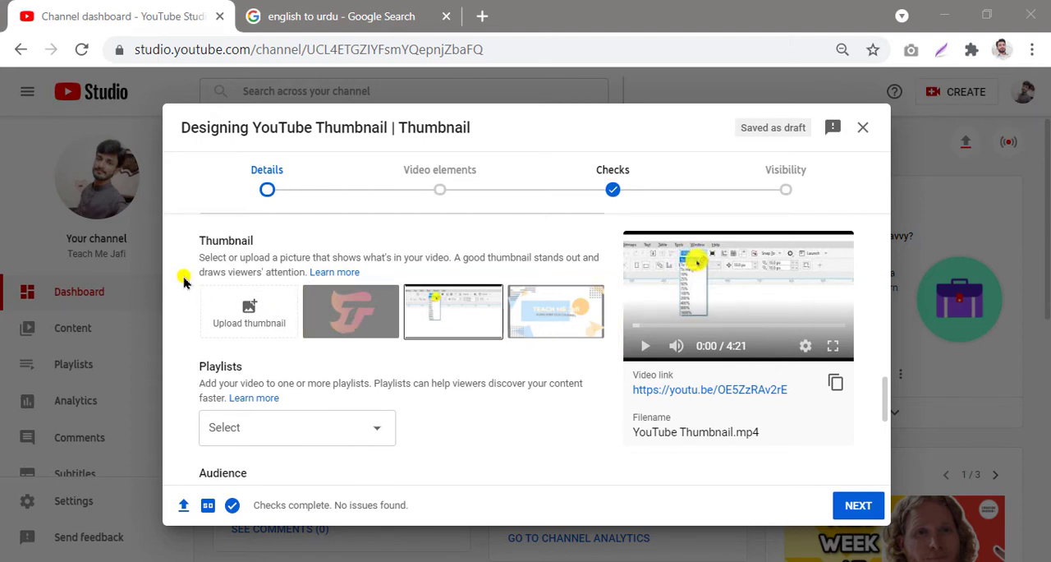
mouse_move(188, 280)
mouse_down()
mouse_move(312, 322)
mouse_move(321, 351)
mouse_up()
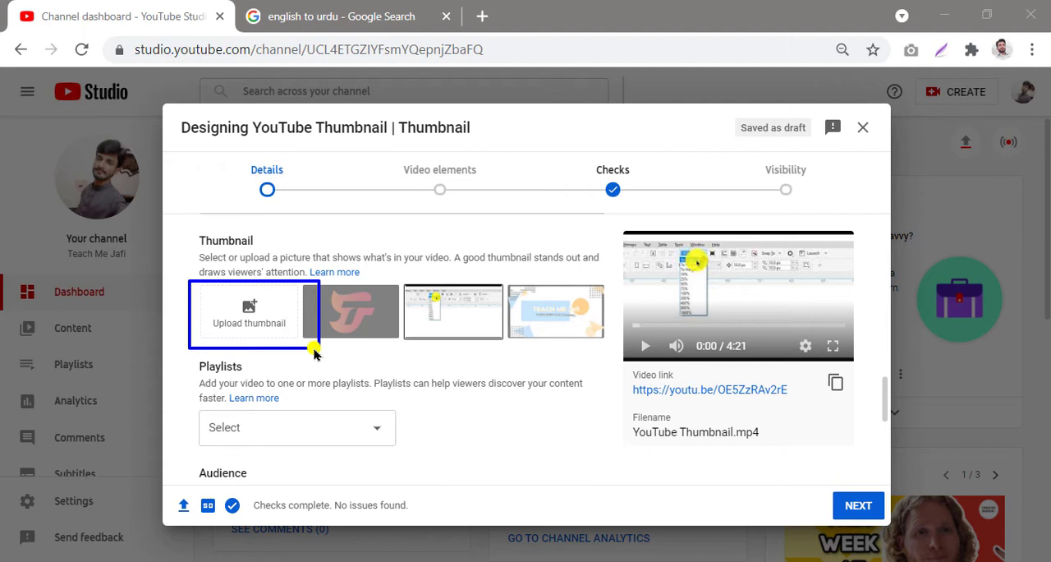
key(Escape)
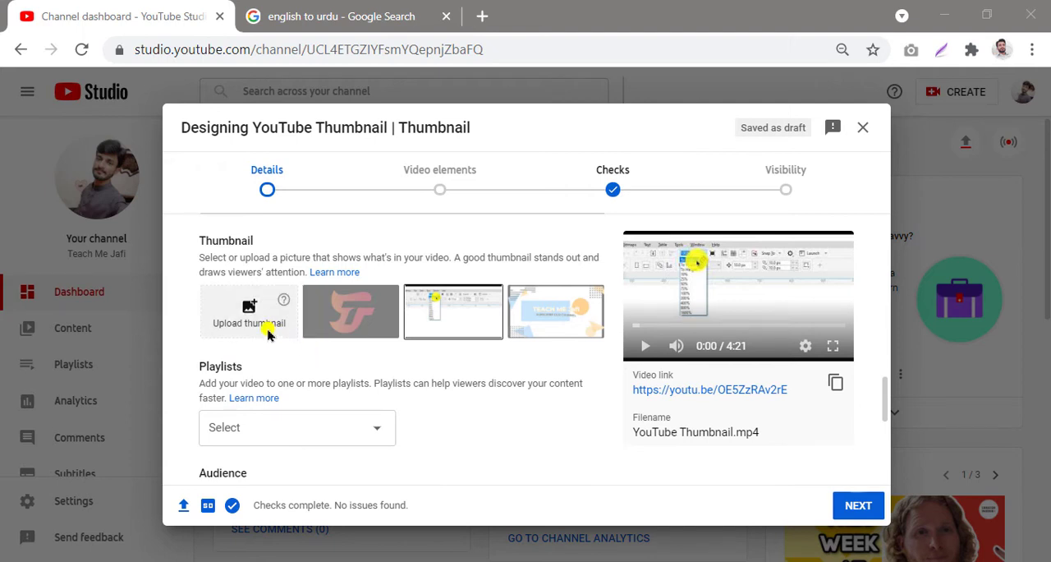
Step: Upload the custom thumbnail 'YouTube Thumbnail' from the D: drive's Jafar > Coral Draw Files > Thumnails folder
click(249, 306)
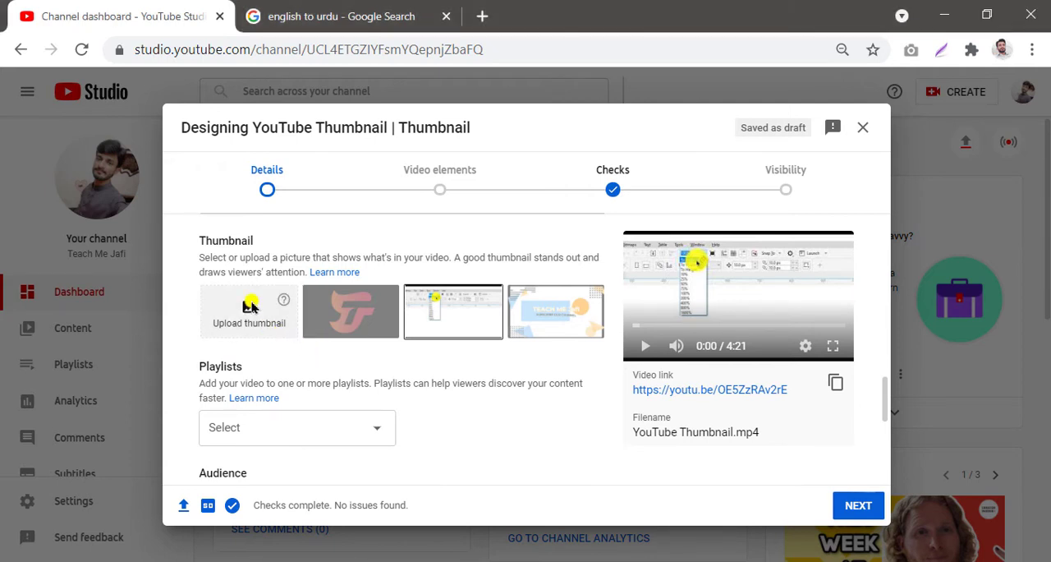
click(249, 306)
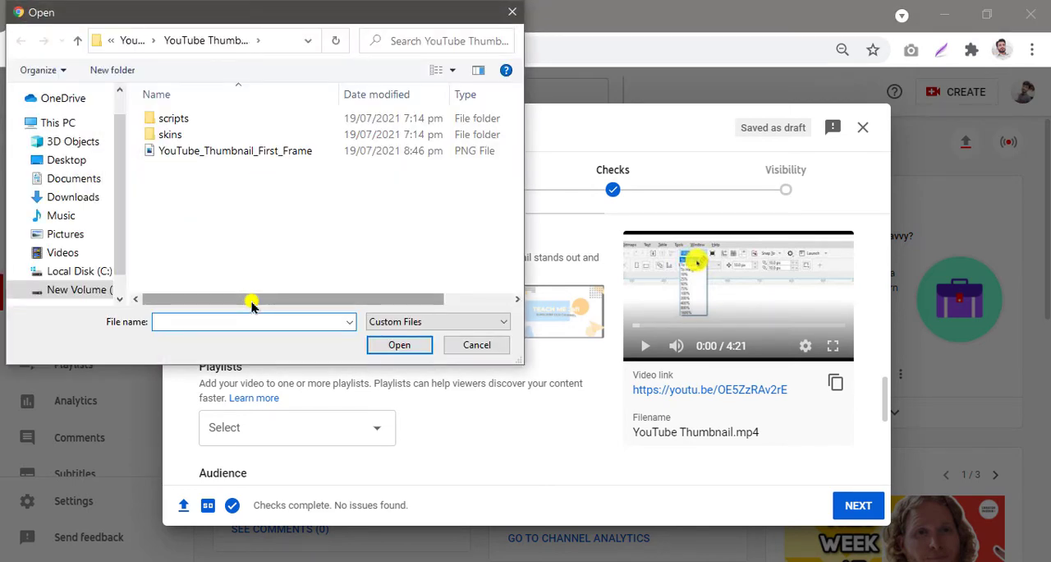
click(88, 292)
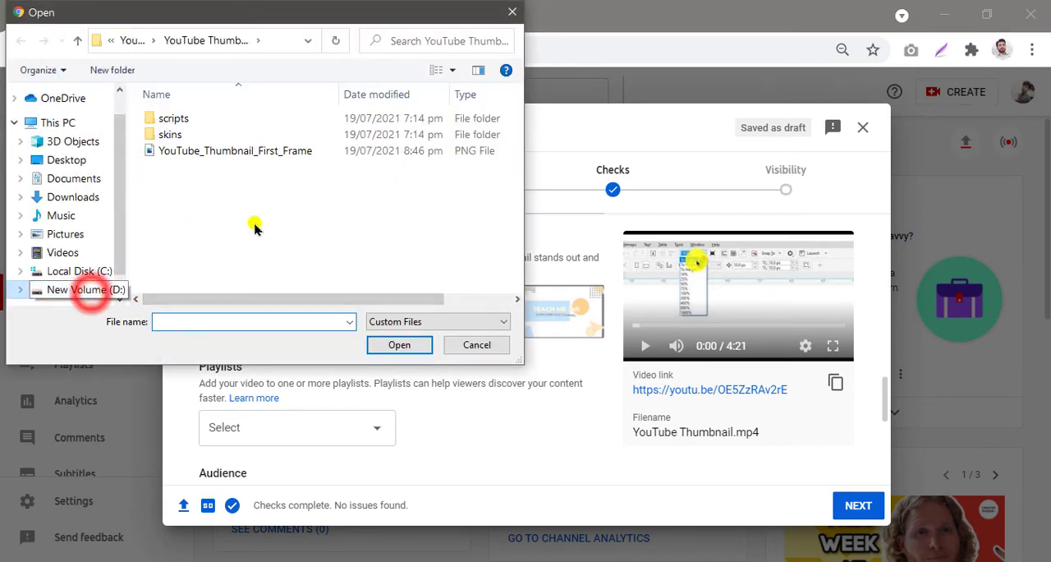
scroll(242, 235, down, 1)
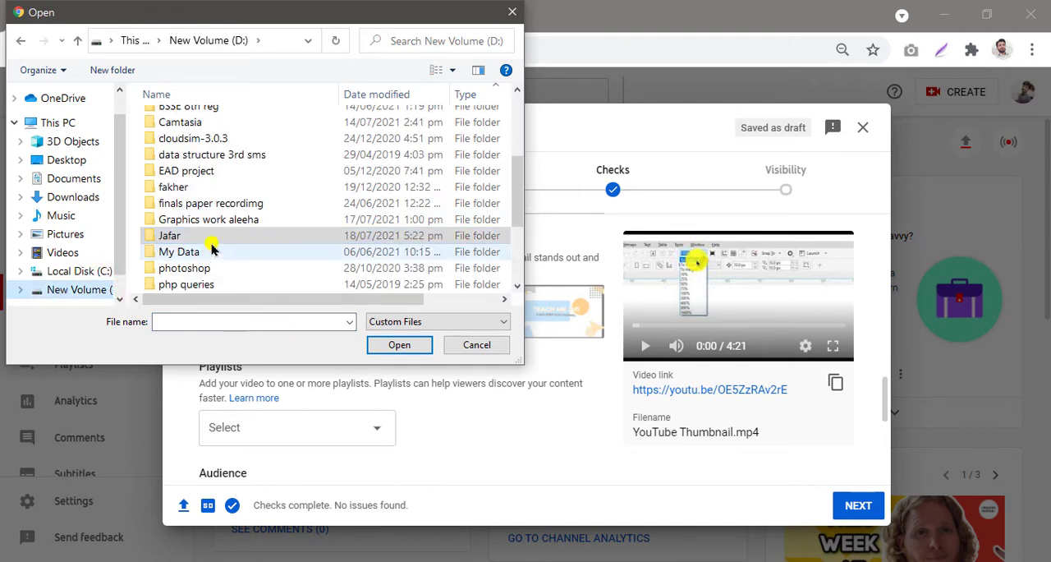
double_click(212, 236)
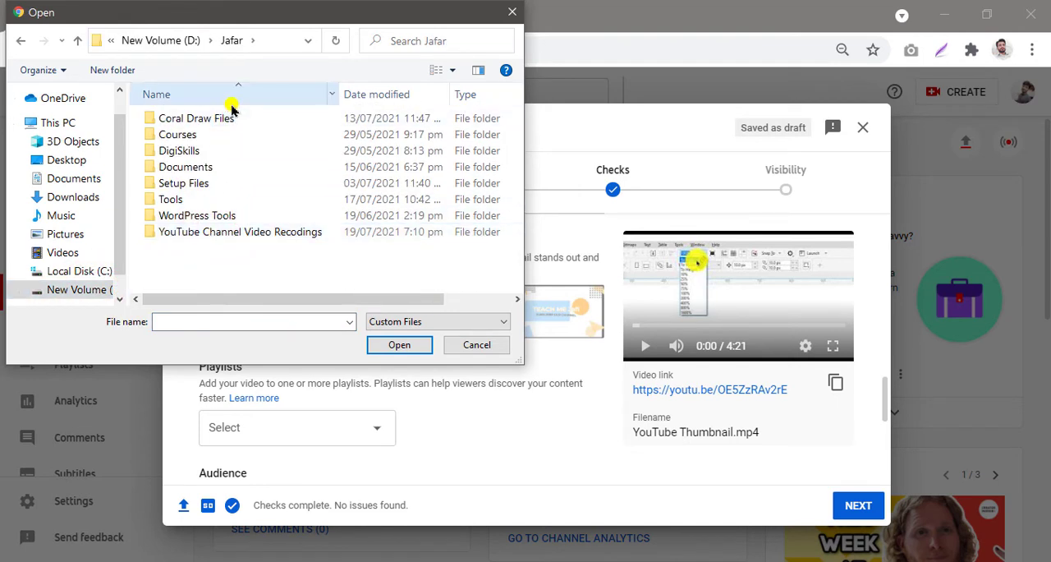
click(221, 120)
double_click(222, 120)
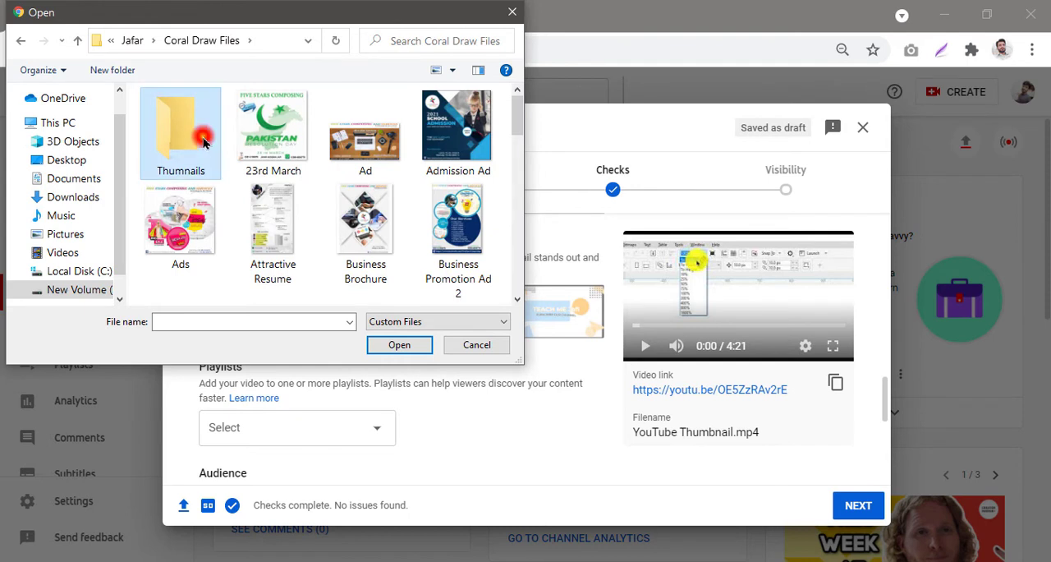
double_click(189, 135)
scroll(356, 159, down, 1)
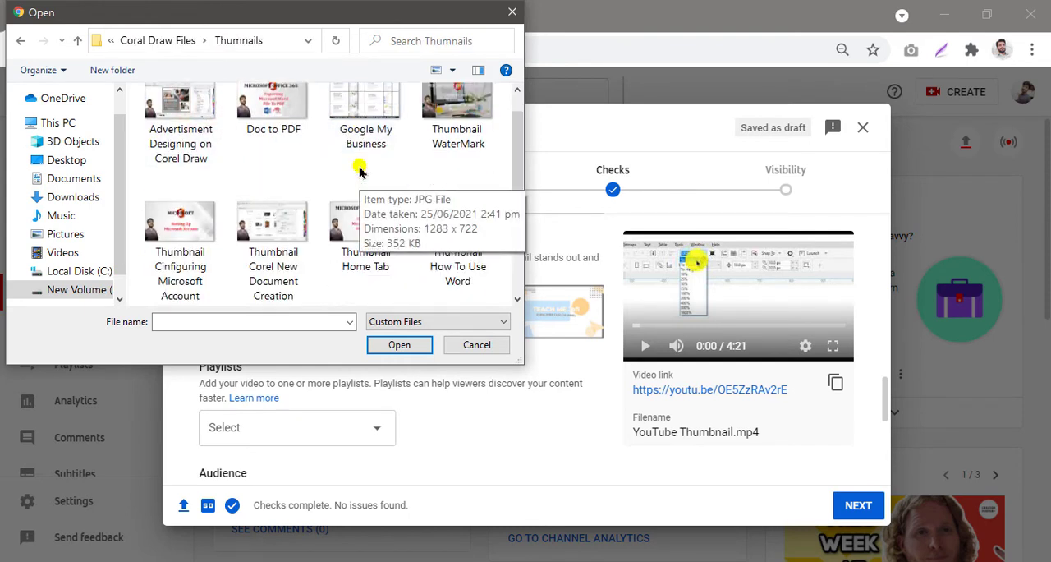
scroll(304, 269, down, 5)
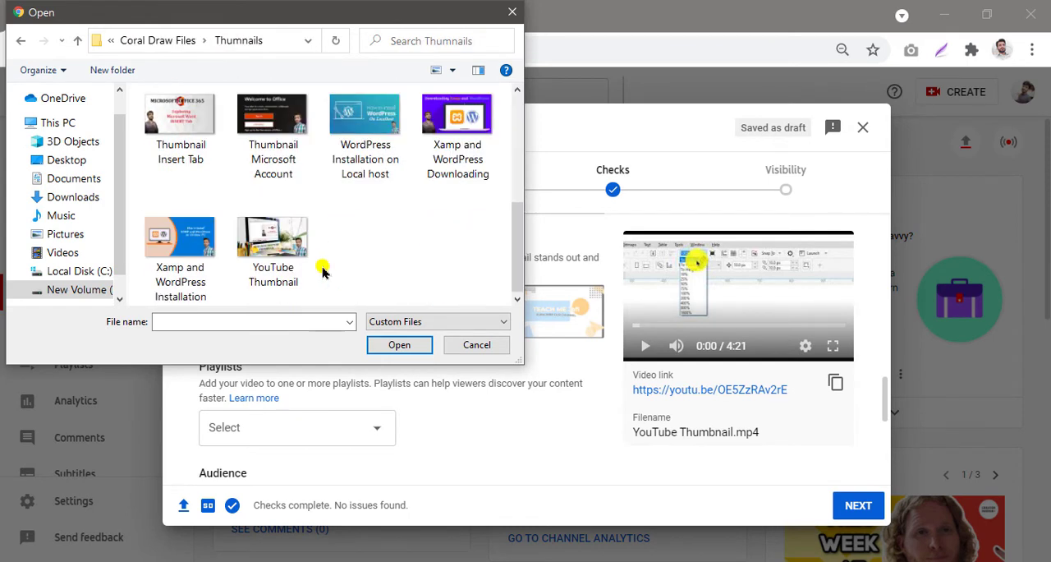
click(276, 253)
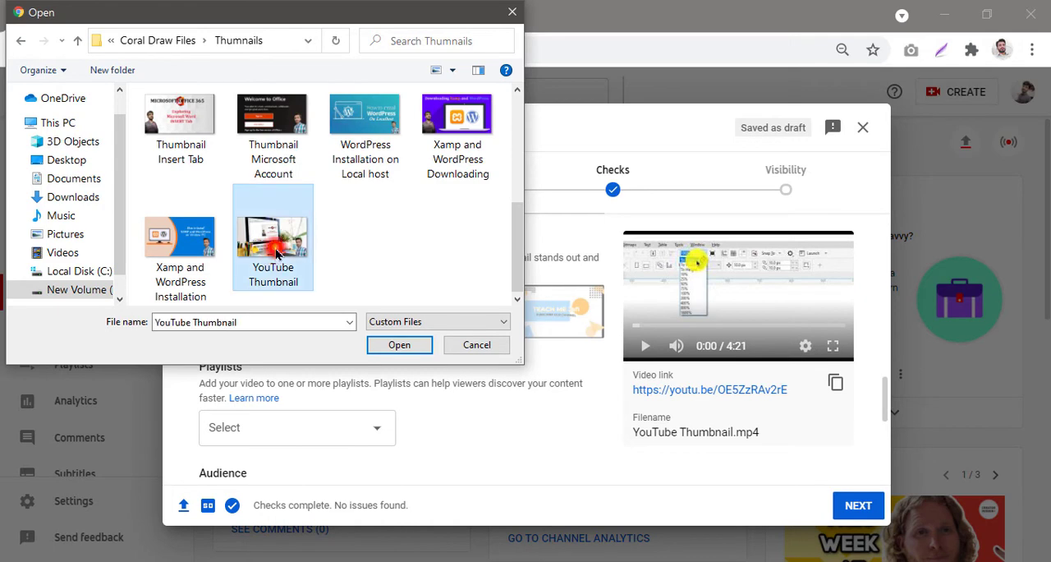
click(400, 346)
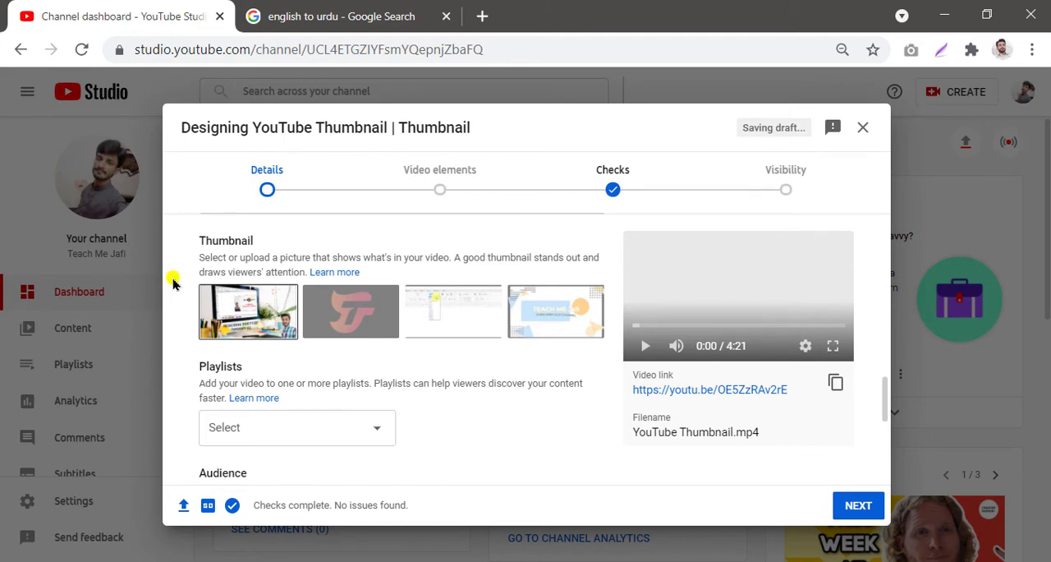
mouse_move(172, 278)
mouse_down()
mouse_move(255, 279)
mouse_move(320, 353)
mouse_up()
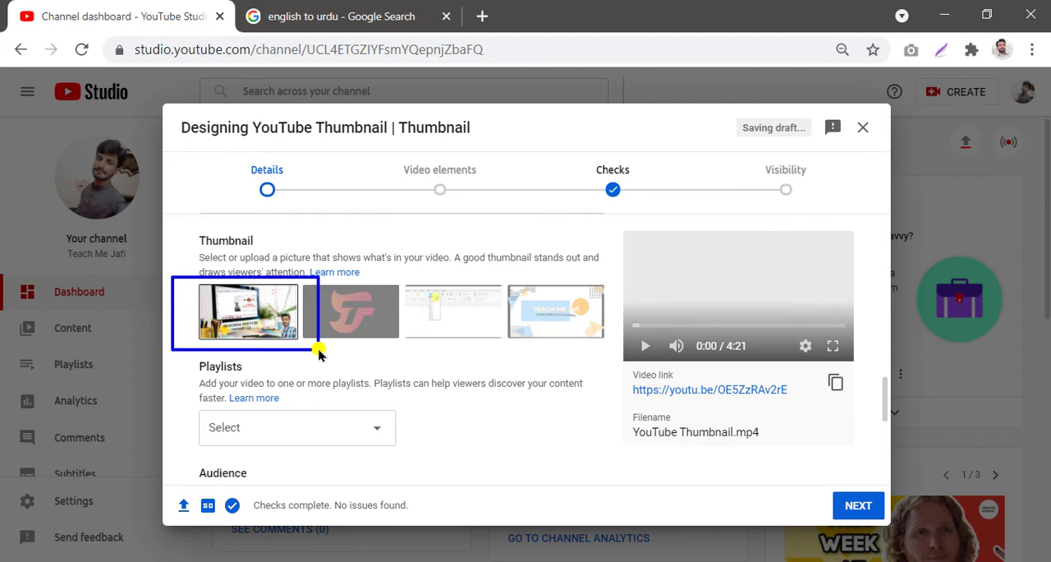
key(Escape)
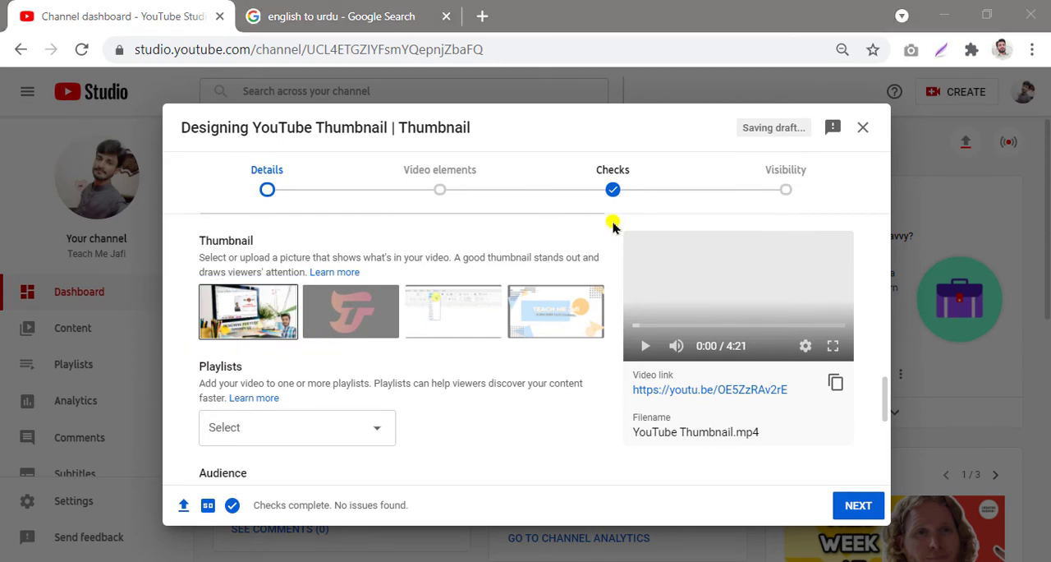
mouse_move(612, 220)
mouse_down()
mouse_move(825, 279)
mouse_move(869, 378)
mouse_up()
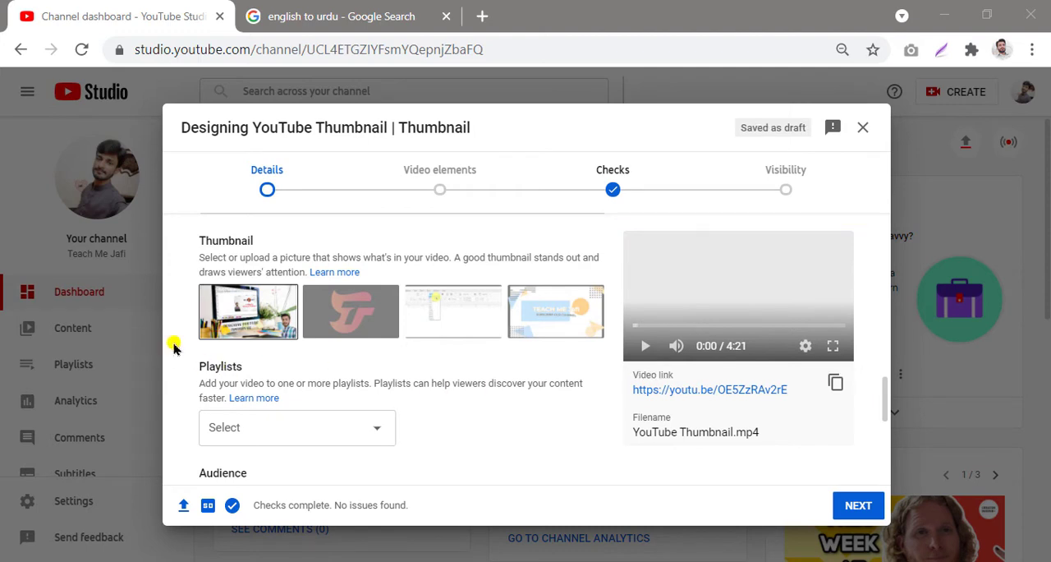
mouse_move(176, 351)
mouse_down()
mouse_move(256, 355)
mouse_move(488, 438)
mouse_move(570, 448)
mouse_move(608, 466)
mouse_up()
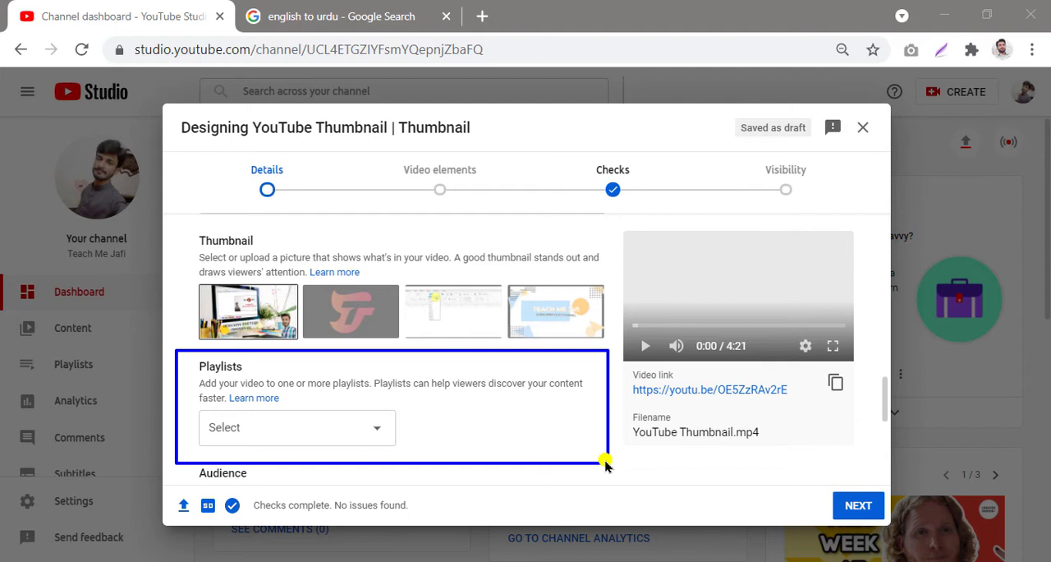
key(Escape)
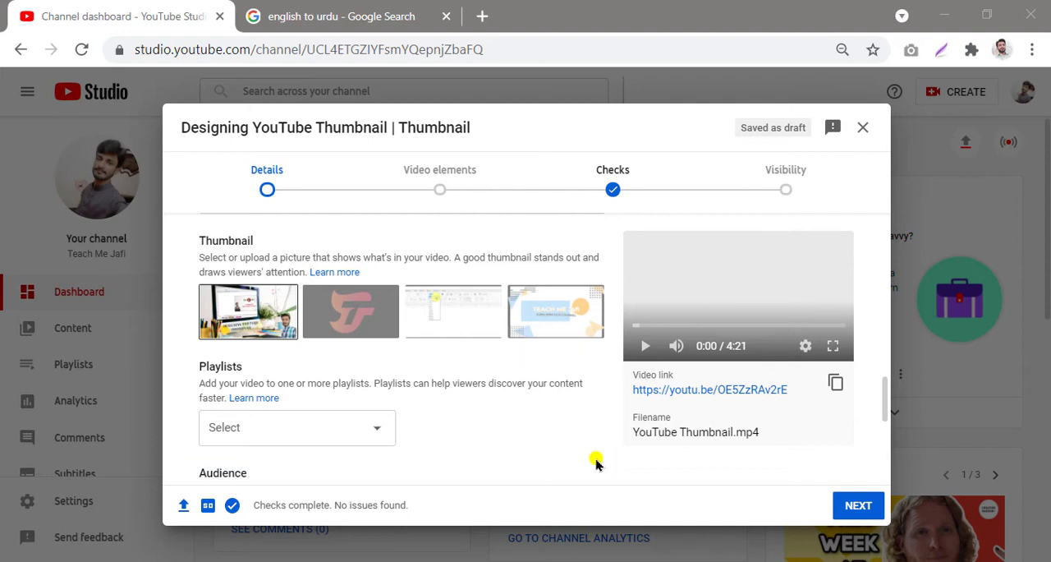
Step: Open the playlist chooser and browse the available playlists
click(378, 435)
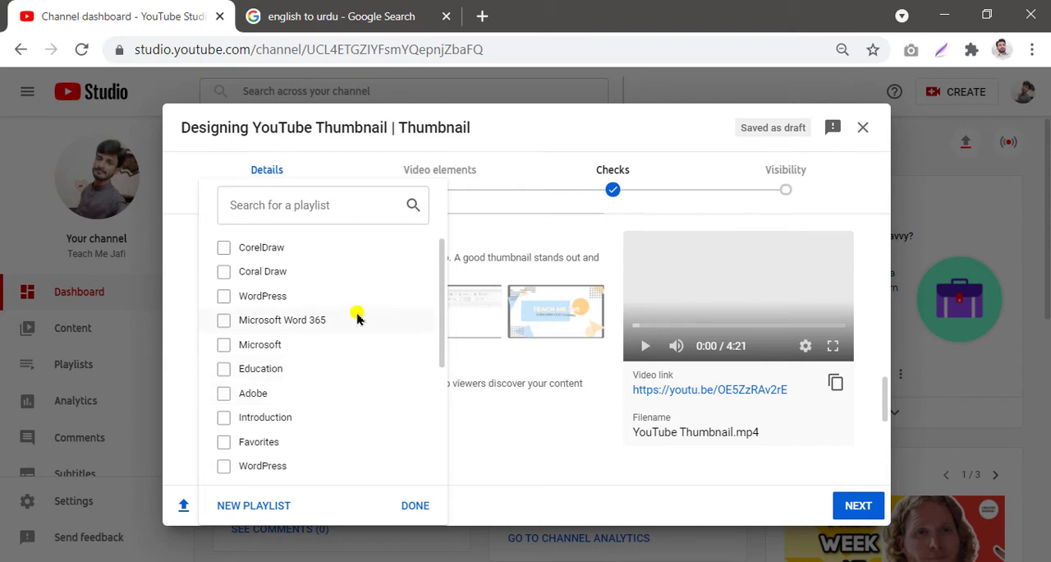
scroll(357, 319, down, 3)
scroll(371, 408, up, 3)
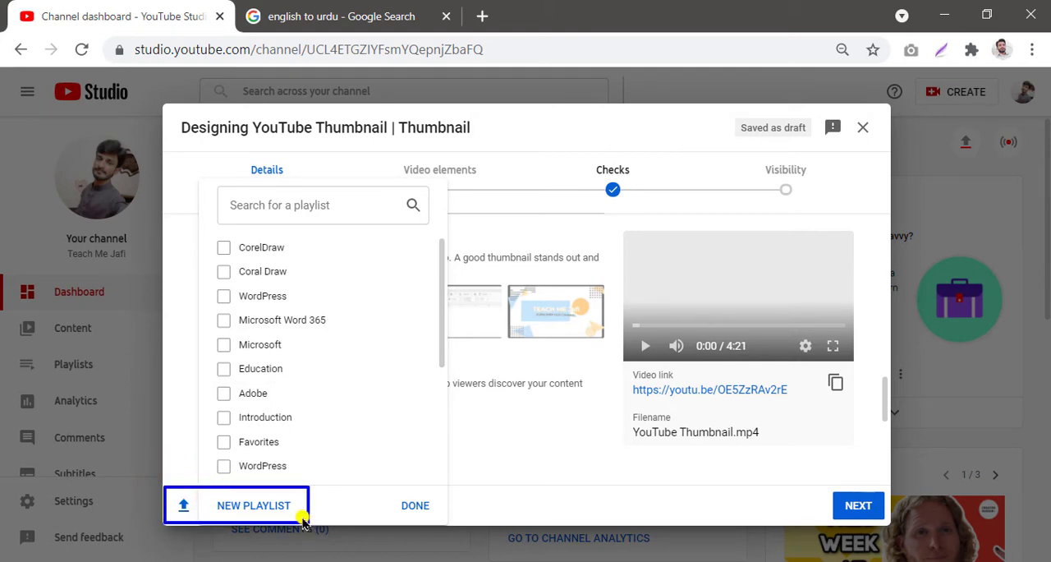
click(268, 500)
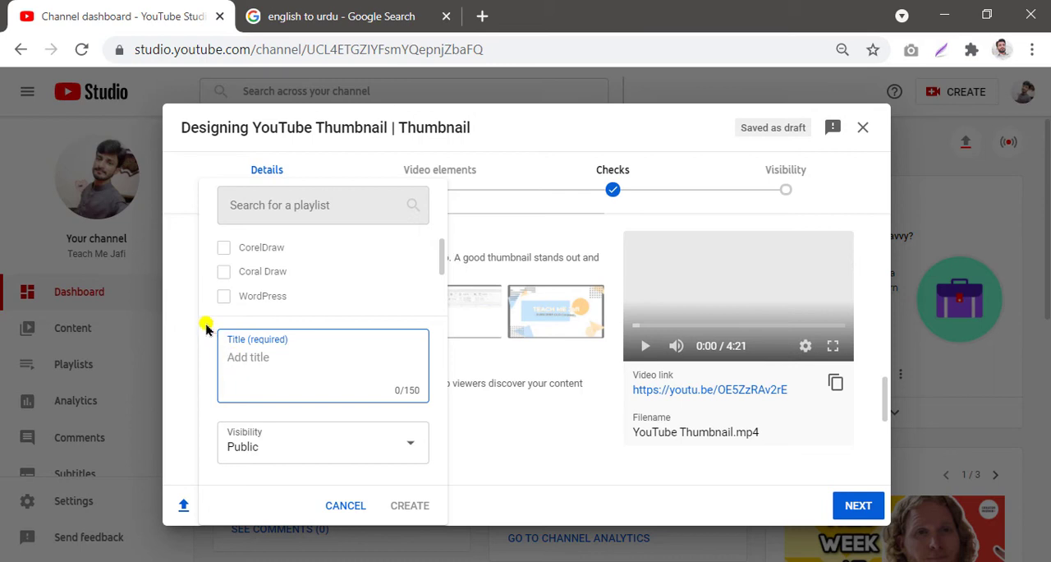
mouse_move(280, 338)
mouse_down()
mouse_move(446, 434)
mouse_move(447, 481)
mouse_up()
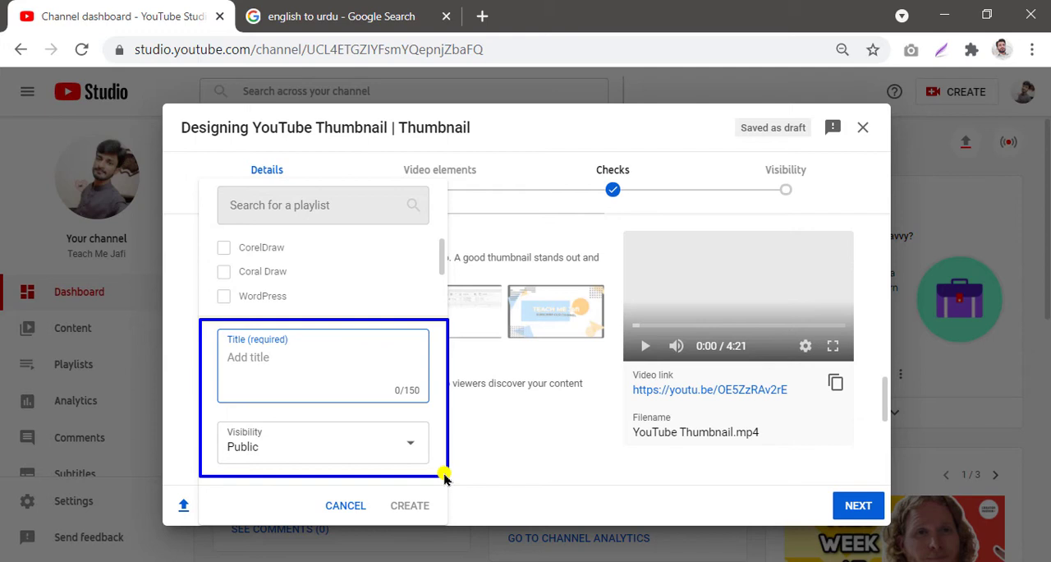
key(Escape)
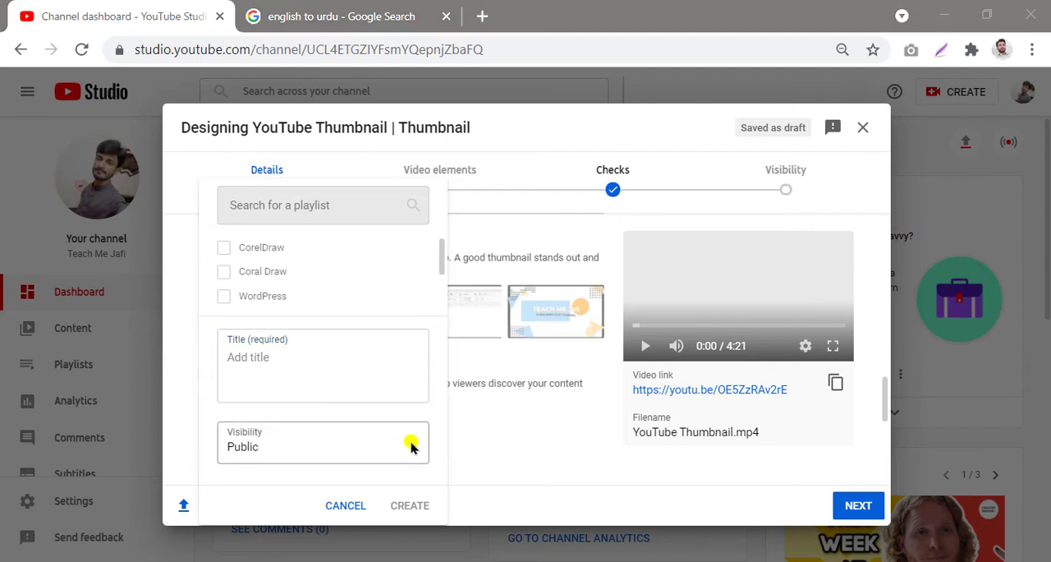
click(410, 445)
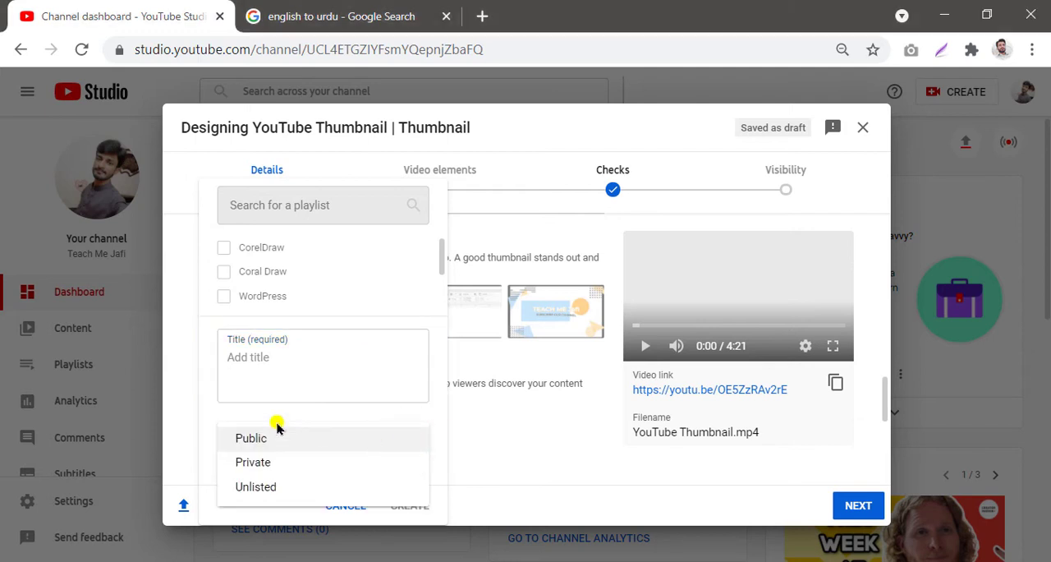
mouse_move(193, 421)
mouse_down()
mouse_move(424, 483)
mouse_move(451, 519)
mouse_up()
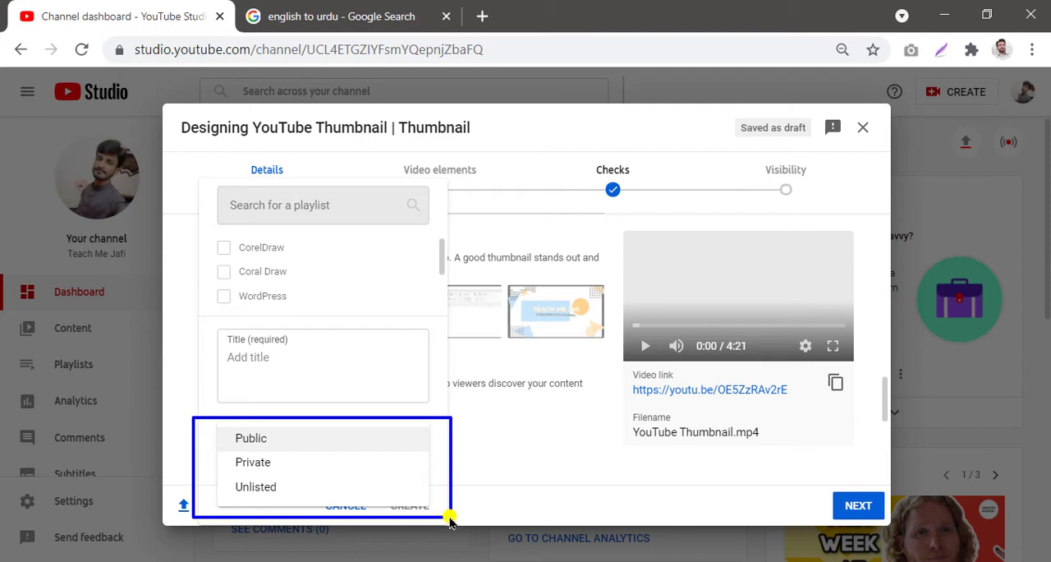
click(517, 454)
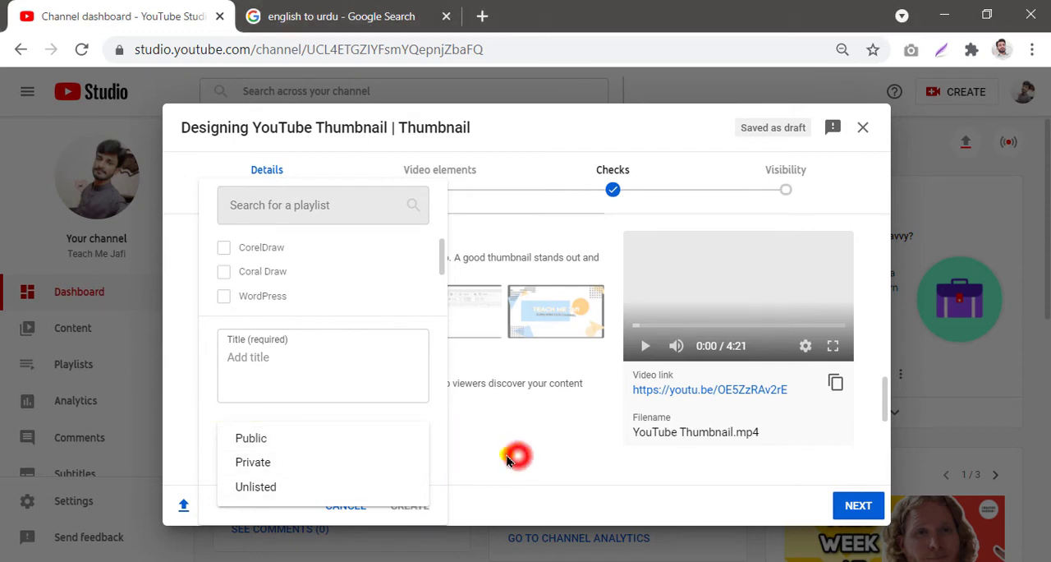
click(348, 504)
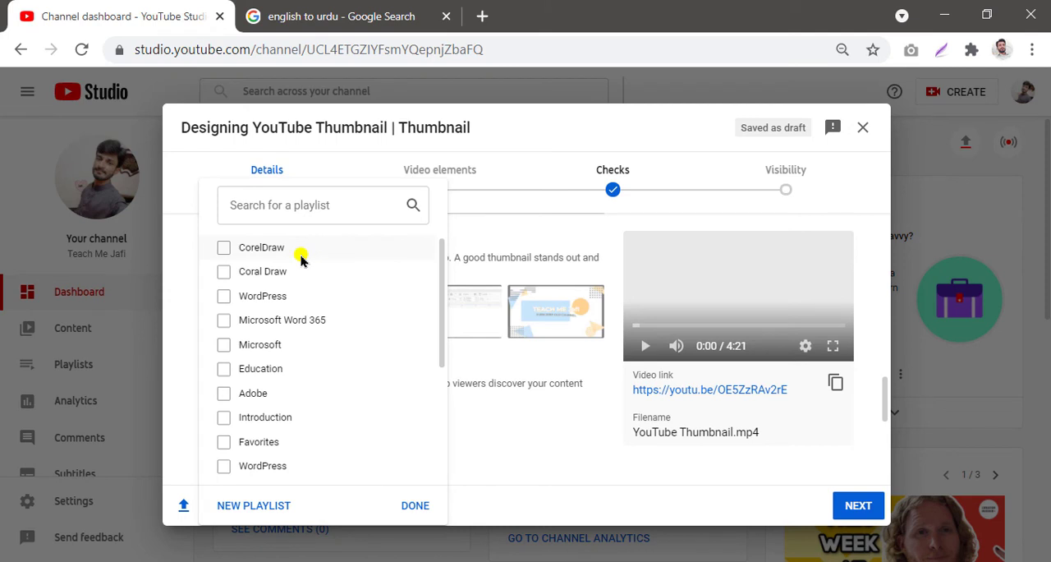
Step: Add the video to the CorelDraw playlist
click(224, 249)
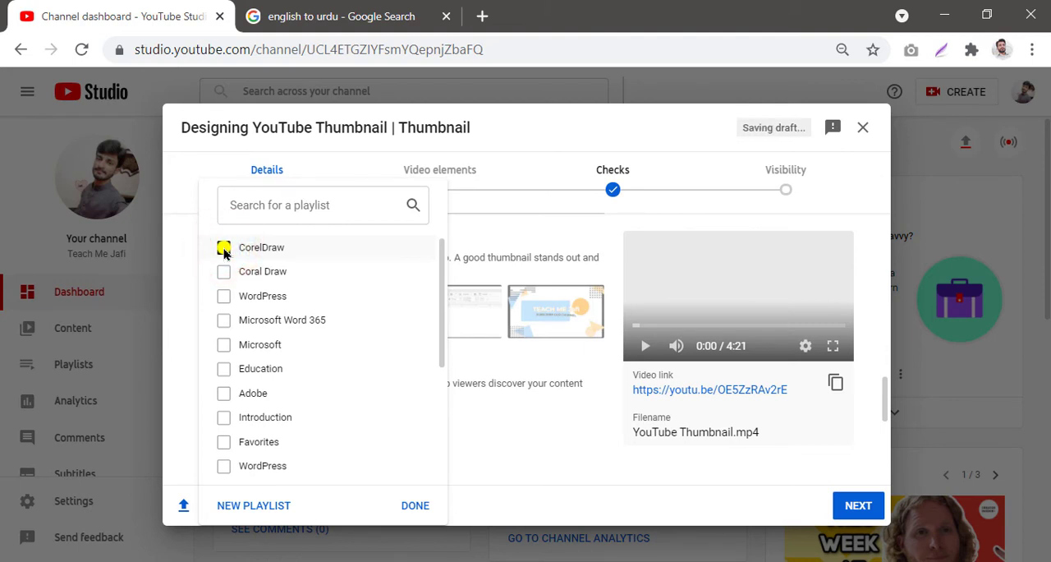
click(413, 508)
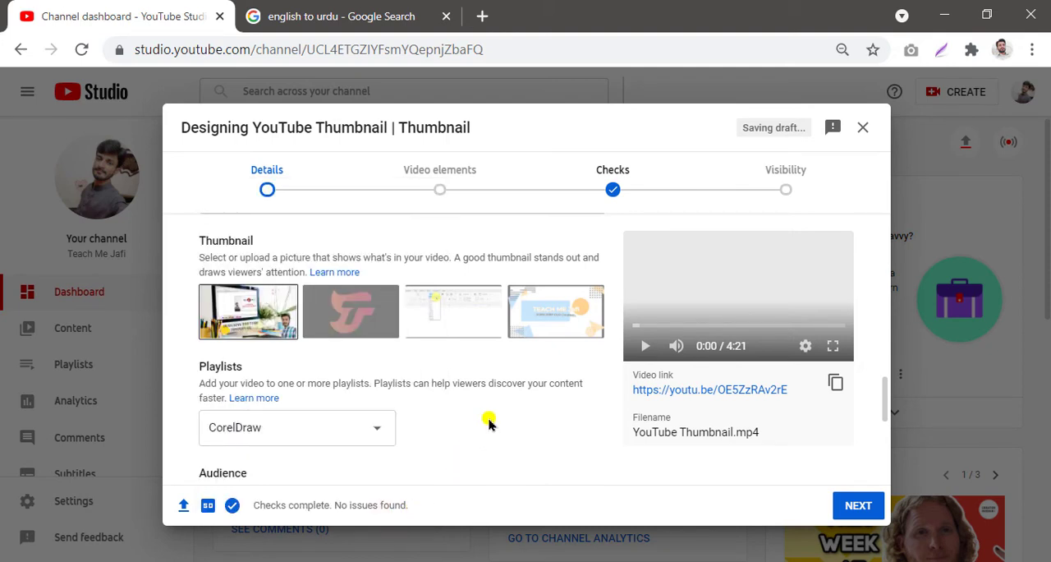
scroll(488, 423, down, 3)
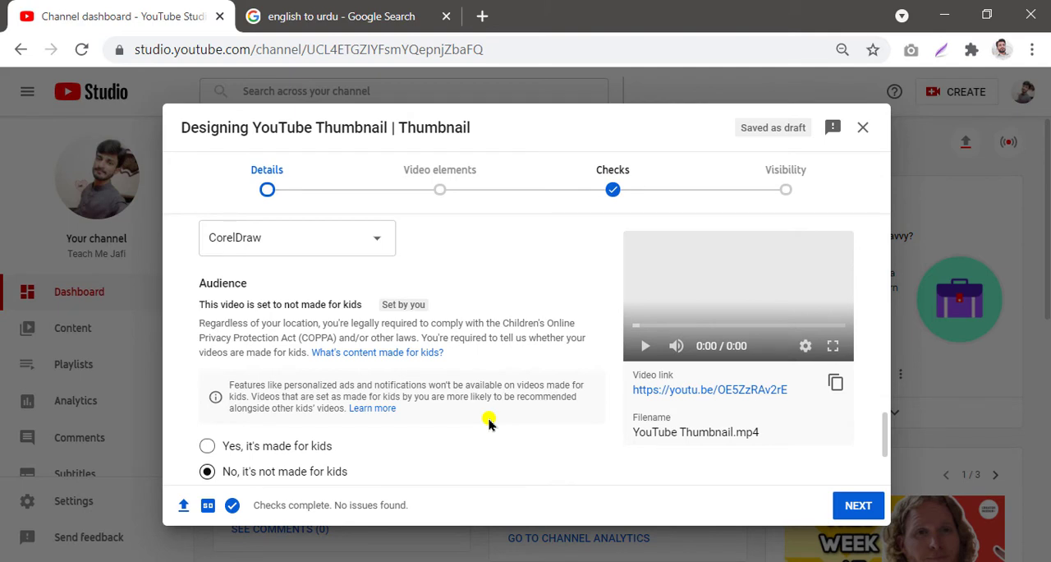
Step: Toggle the audience option to made for kids and back to not made for kids
scroll(488, 423, down, 1)
mouse_move(171, 324)
mouse_down()
mouse_move(253, 322)
mouse_move(433, 421)
mouse_move(436, 400)
mouse_up()
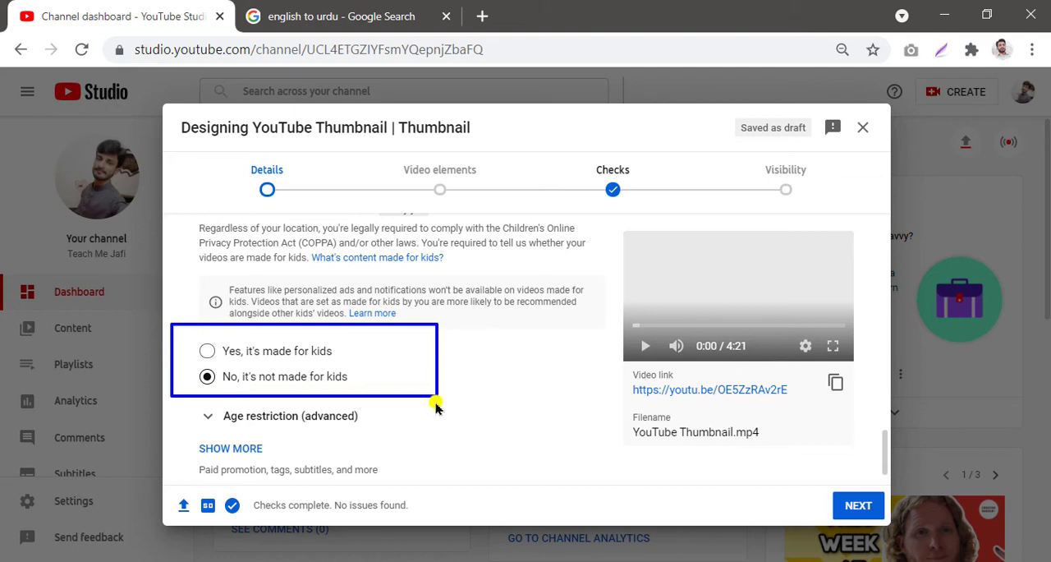
click(206, 352)
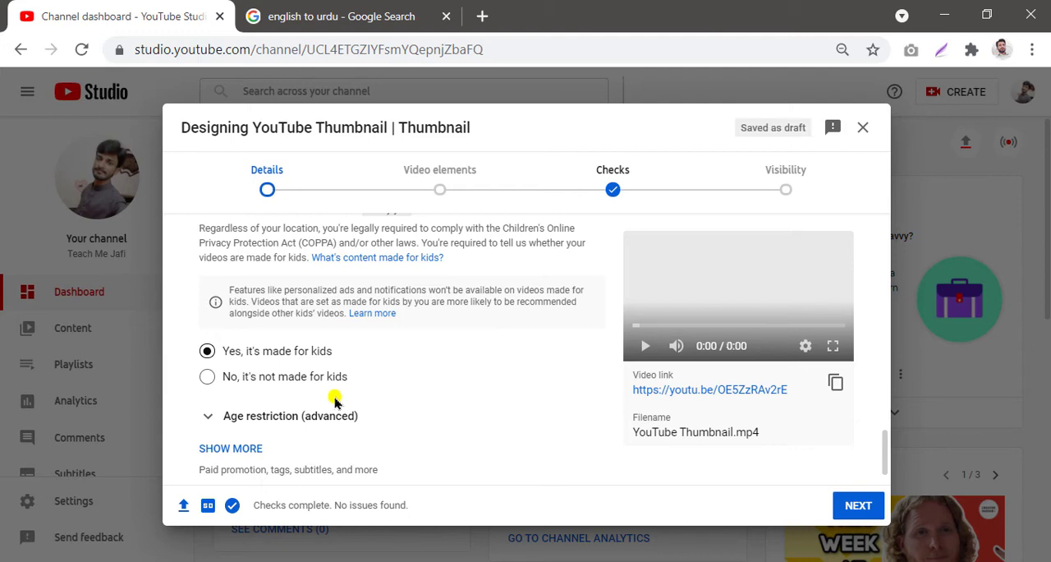
click(206, 380)
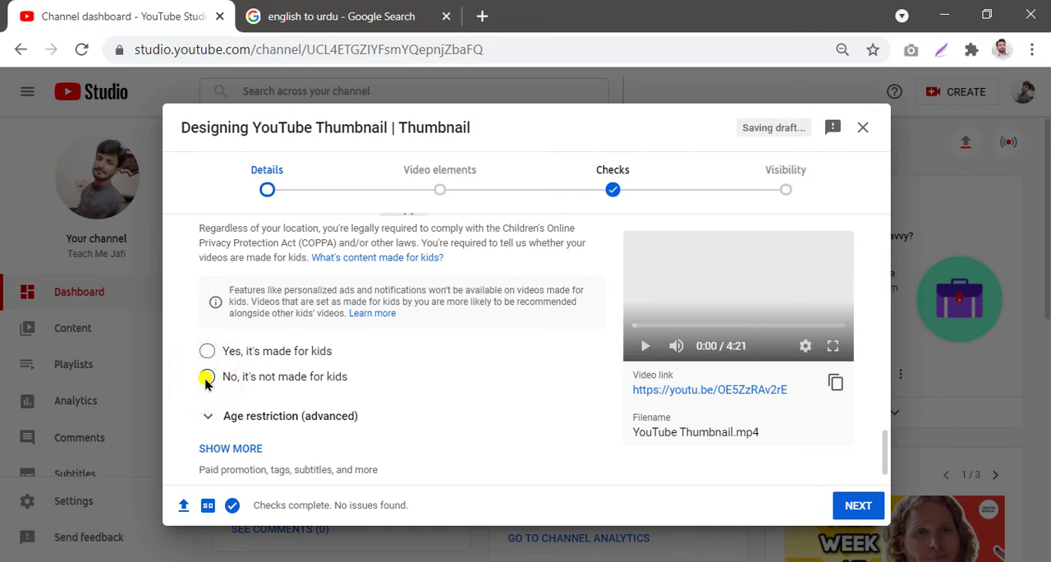
Step: Expand the Age restriction (advanced) section to review its options
scroll(206, 383, down, 1)
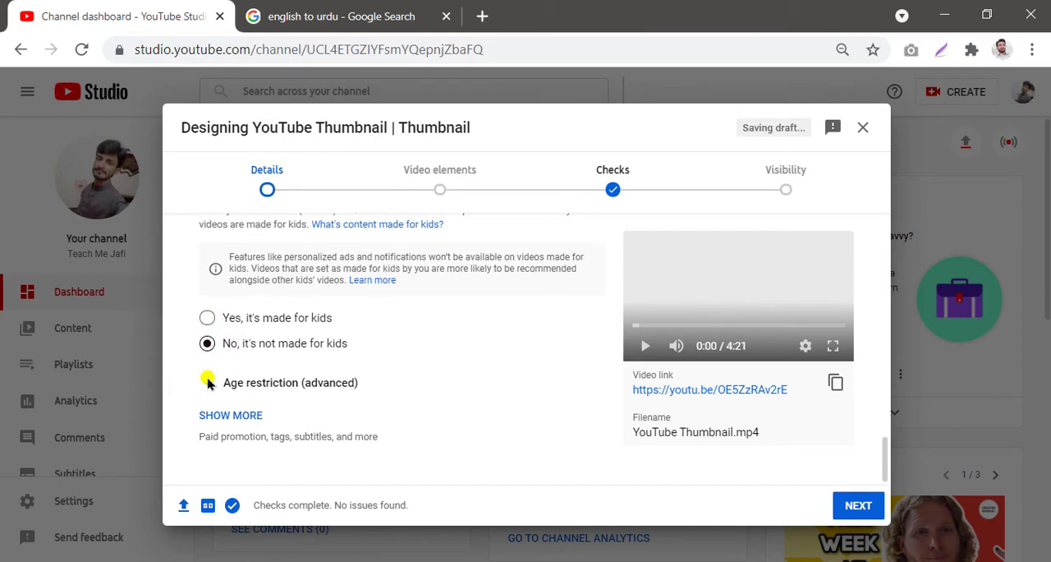
mouse_move(189, 364)
mouse_down()
mouse_move(441, 361)
mouse_move(425, 403)
mouse_move(408, 405)
mouse_up()
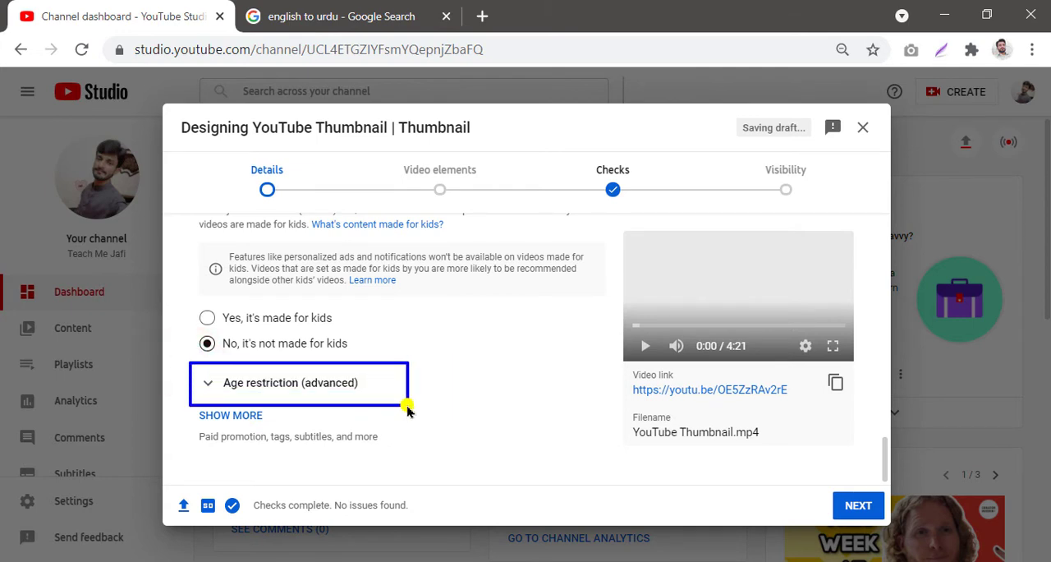
click(207, 382)
scroll(211, 386, down, 3)
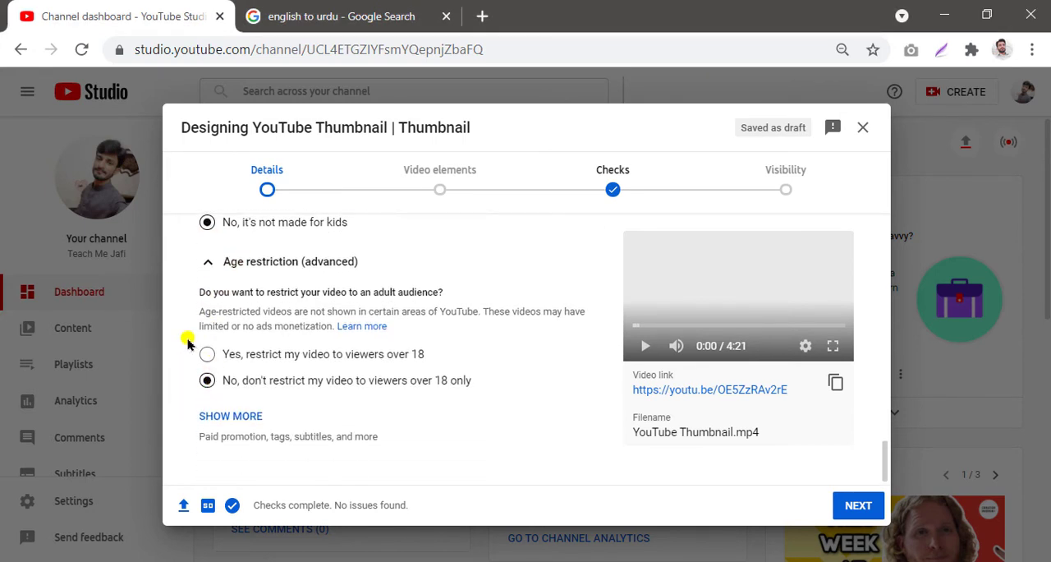
mouse_move(188, 336)
mouse_down()
mouse_move(423, 352)
mouse_move(526, 392)
mouse_move(509, 401)
mouse_up()
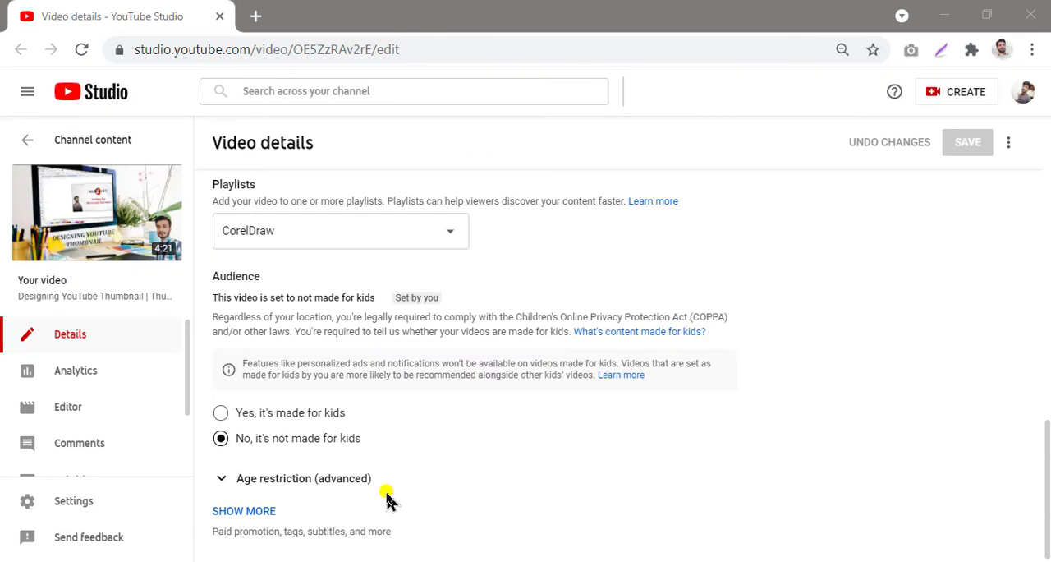
Step: Show more details options on the video details page and review the paid promotion section
key(ctrl+alt+d)
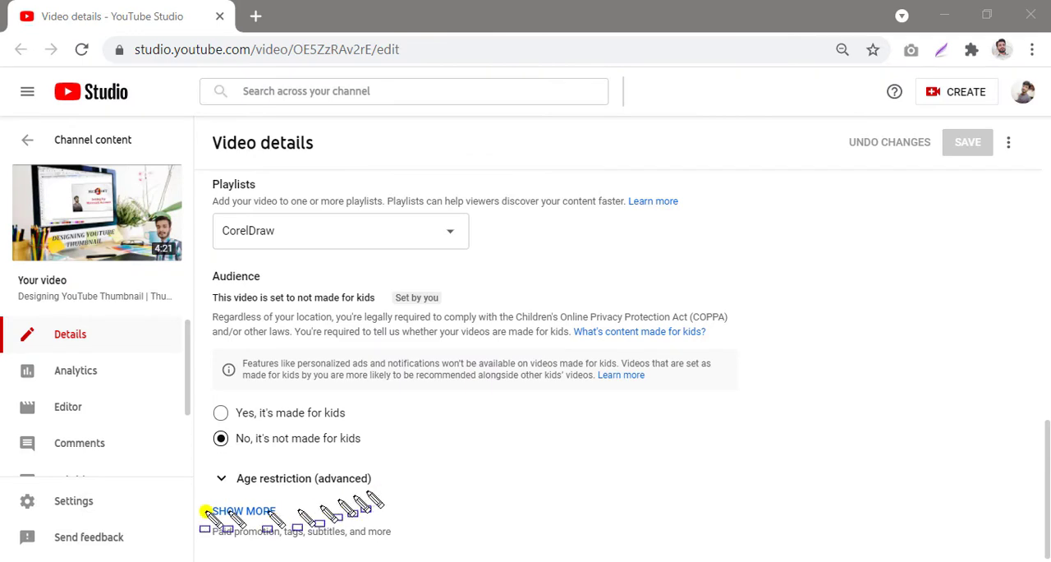
mouse_move(198, 498)
mouse_down()
mouse_move(421, 523)
mouse_move(434, 552)
mouse_move(418, 548)
mouse_up()
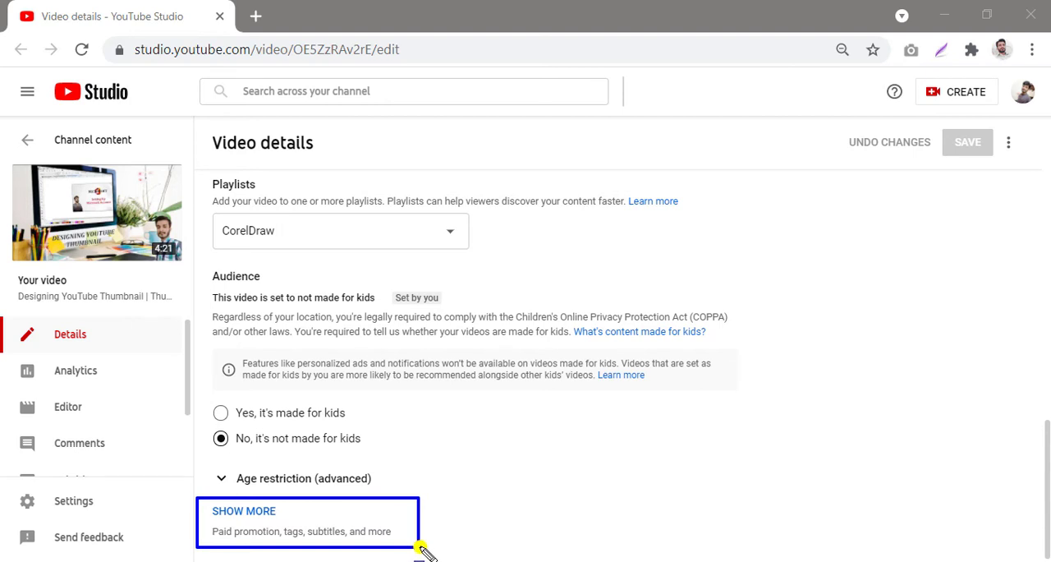
key(Escape)
click(243, 512)
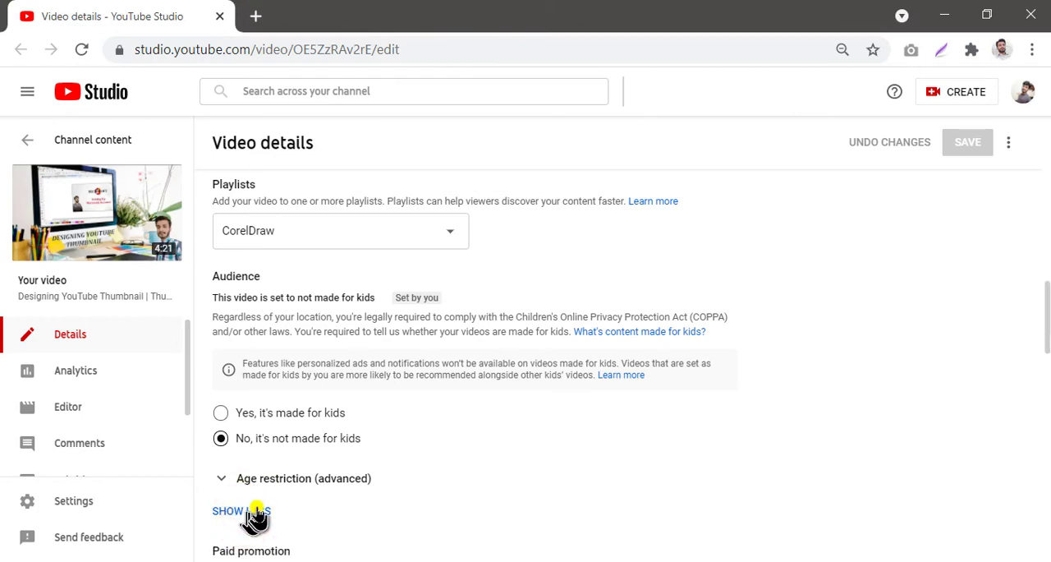
scroll(256, 515, down, 5)
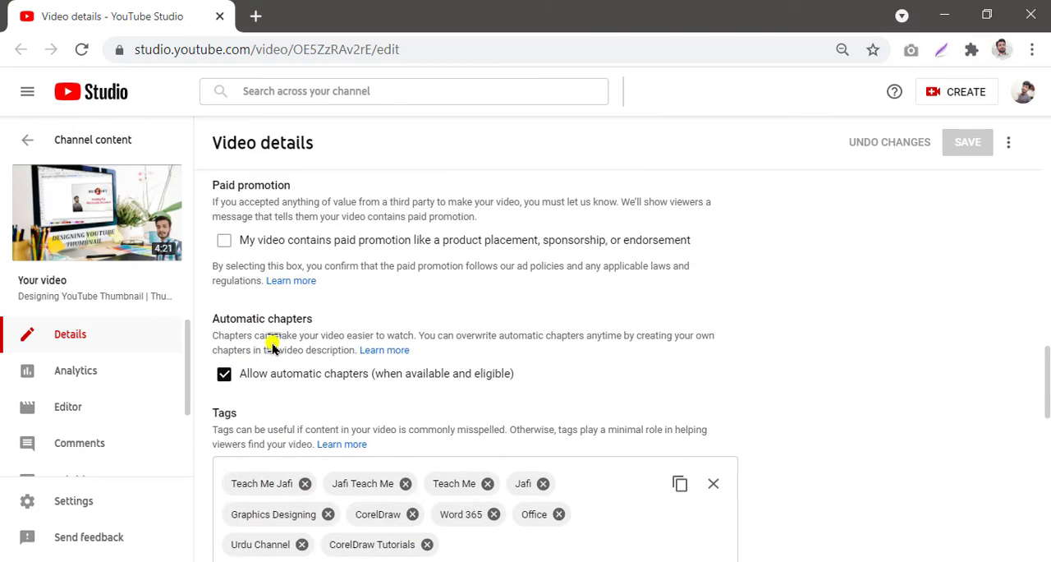
scroll(272, 347, up, 1)
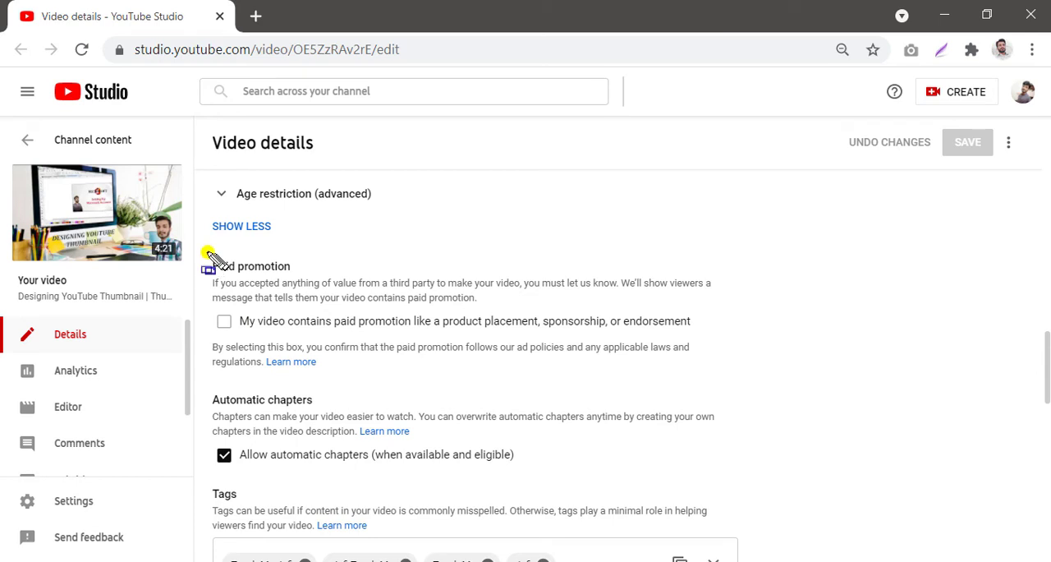
mouse_move(207, 251)
mouse_down()
mouse_move(434, 244)
mouse_move(734, 317)
mouse_move(734, 340)
mouse_move(714, 337)
mouse_up()
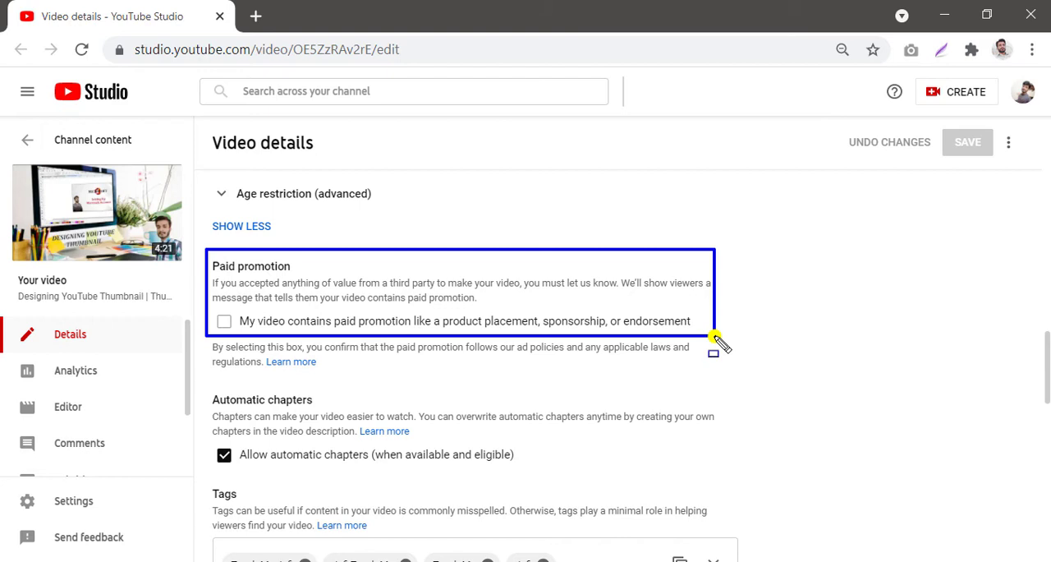
Step: Paste a list of tags such as 'Coreldraw 2021', 'thumbnail' and 'Youtube thumbnail' into the Tags field
scroll(203, 199, down, 3)
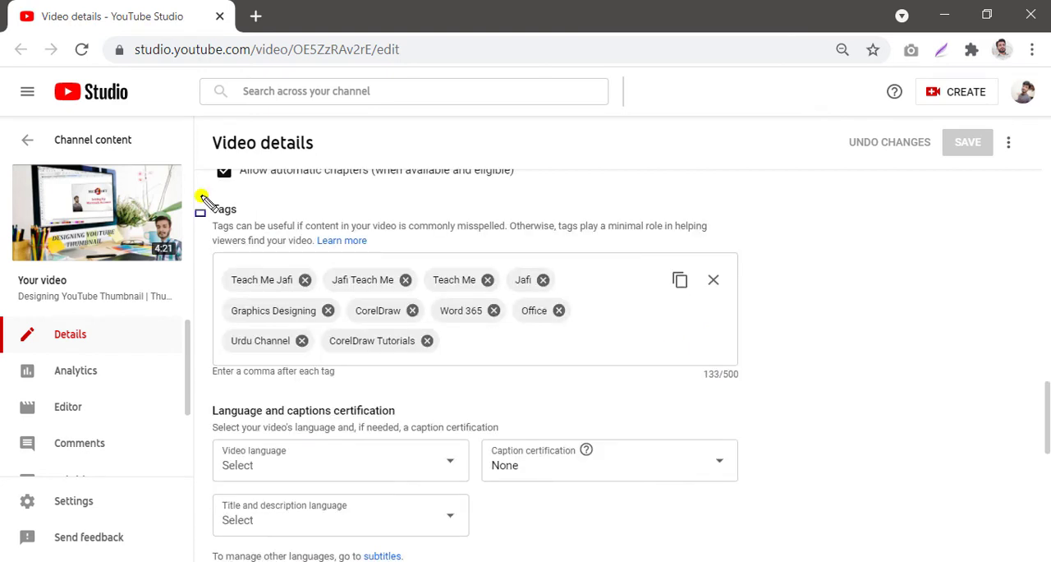
mouse_move(202, 196)
mouse_down()
mouse_move(690, 217)
mouse_move(794, 298)
mouse_move(788, 374)
mouse_move(762, 394)
mouse_up()
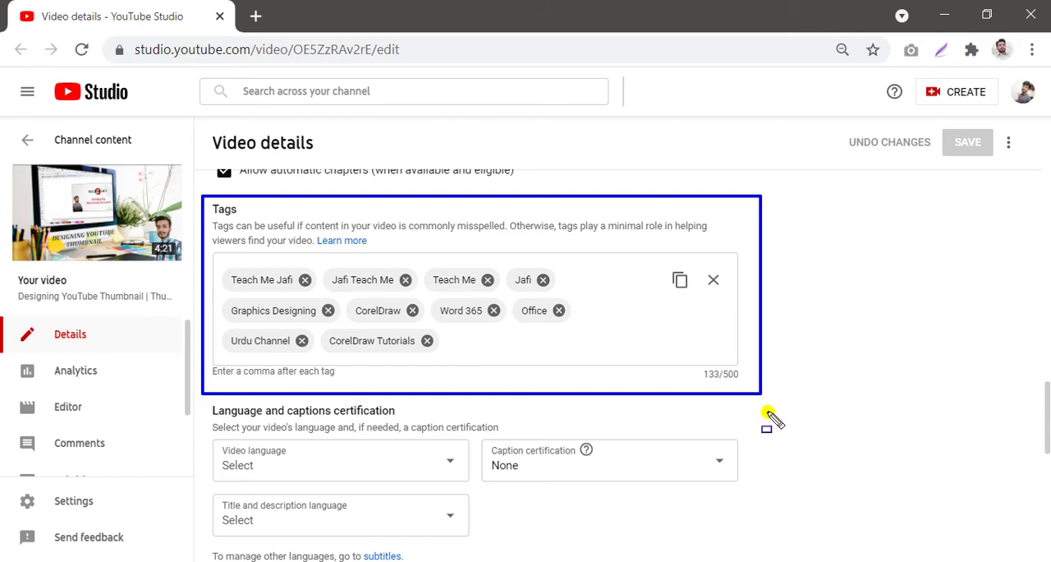
key(ctrl+v)
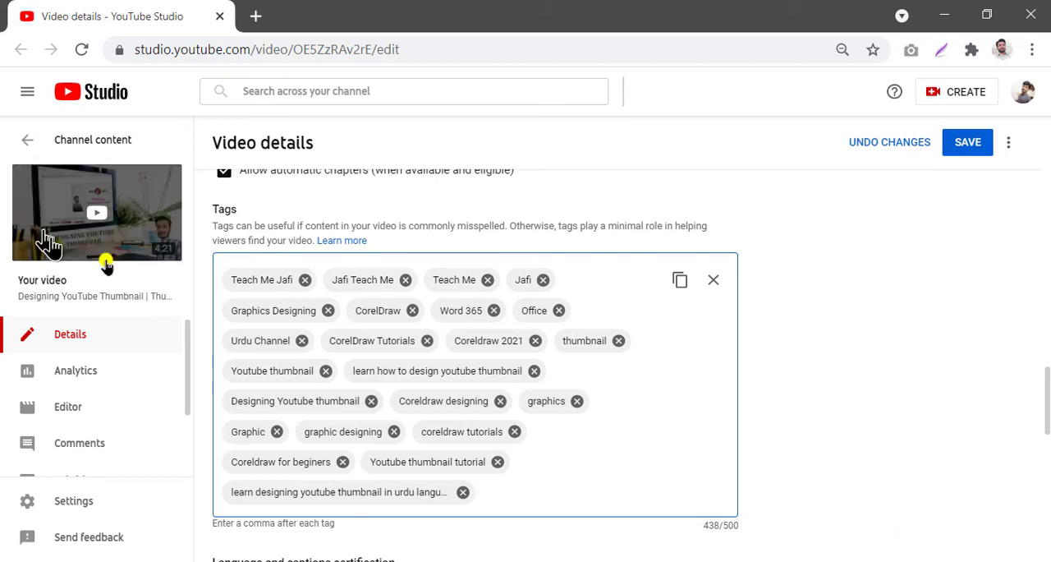
mouse_move(204, 248)
mouse_down()
mouse_move(657, 277)
mouse_move(764, 482)
mouse_move(766, 542)
mouse_move(750, 531)
mouse_up()
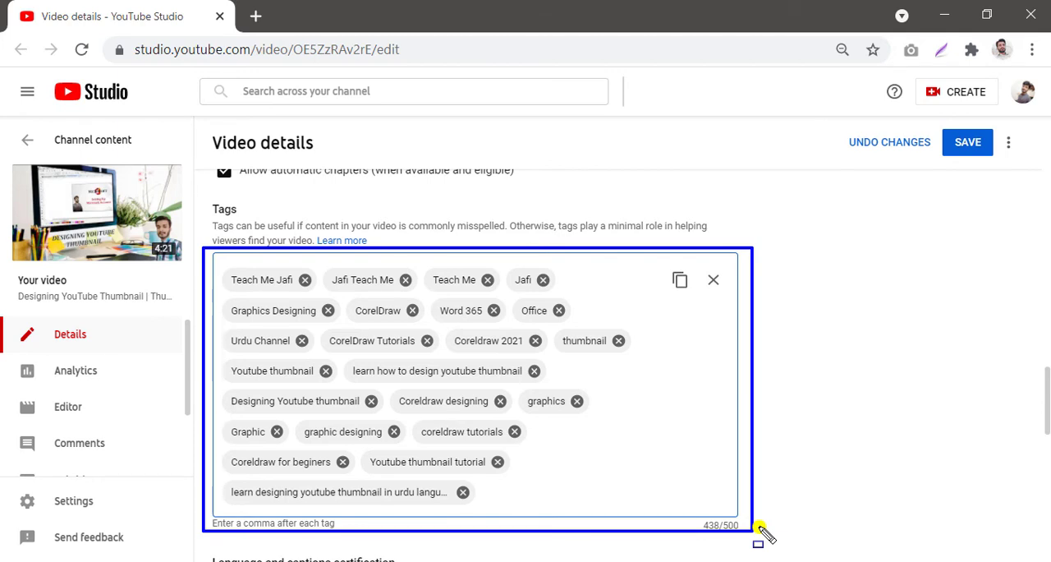
key(Escape)
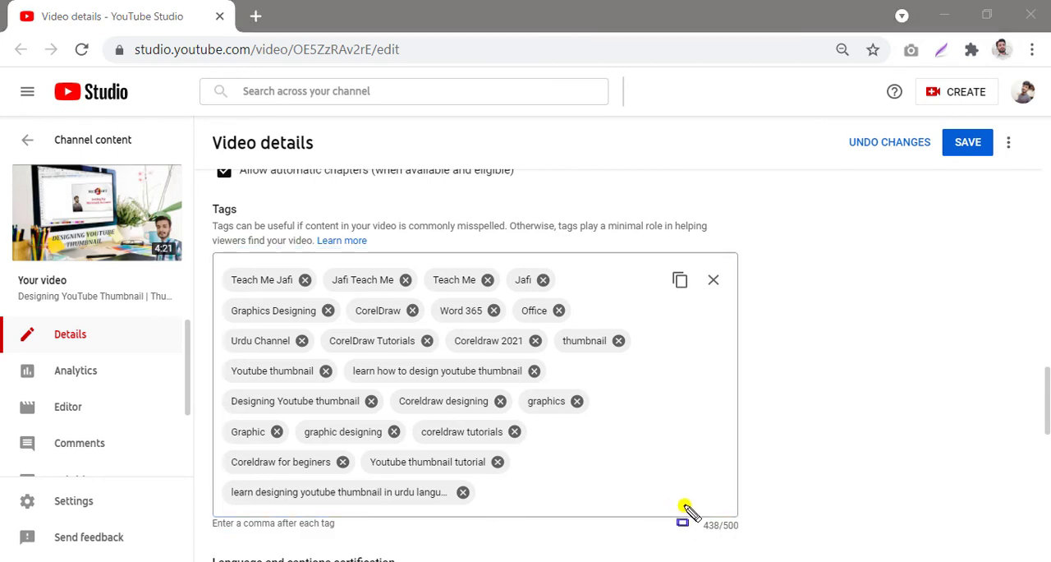
mouse_move(683, 506)
mouse_down()
mouse_move(821, 546)
mouse_move(750, 538)
mouse_up()
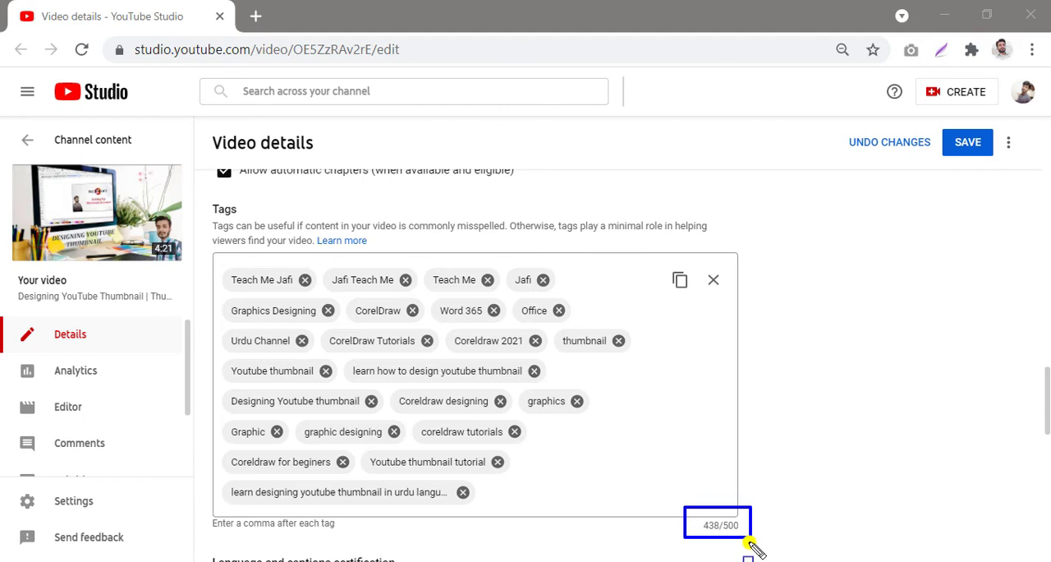
key(Escape)
Step: Examine the Language and captions certification settings
scroll(760, 516, down, 1)
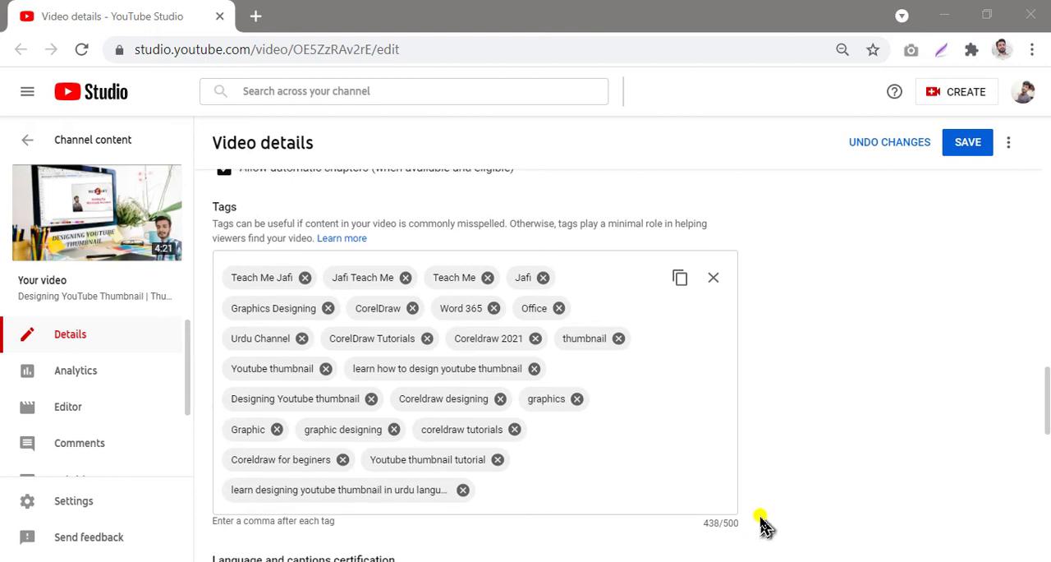
scroll(760, 517, down, 3)
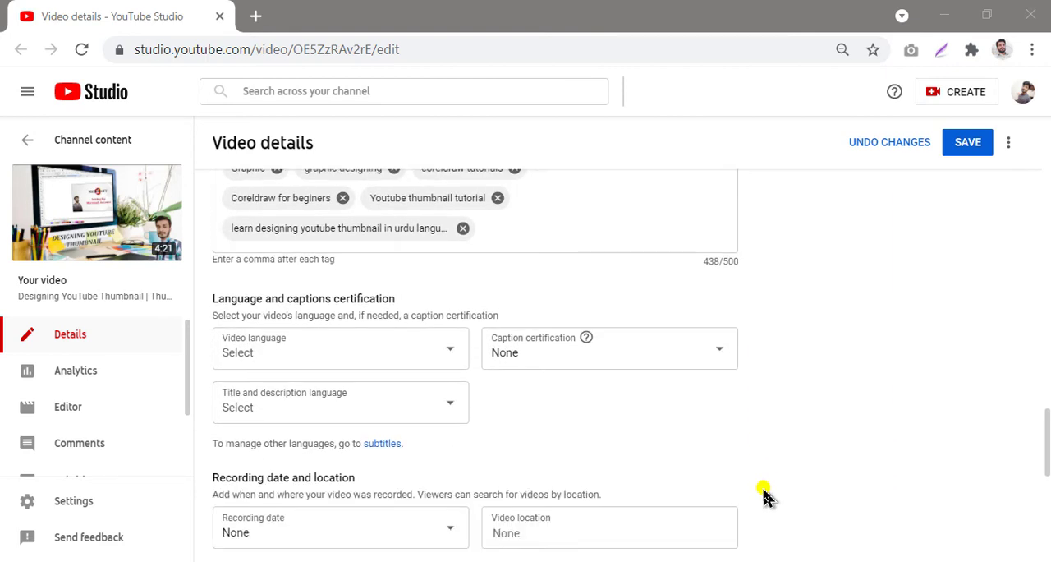
key(ctrl+alt+d)
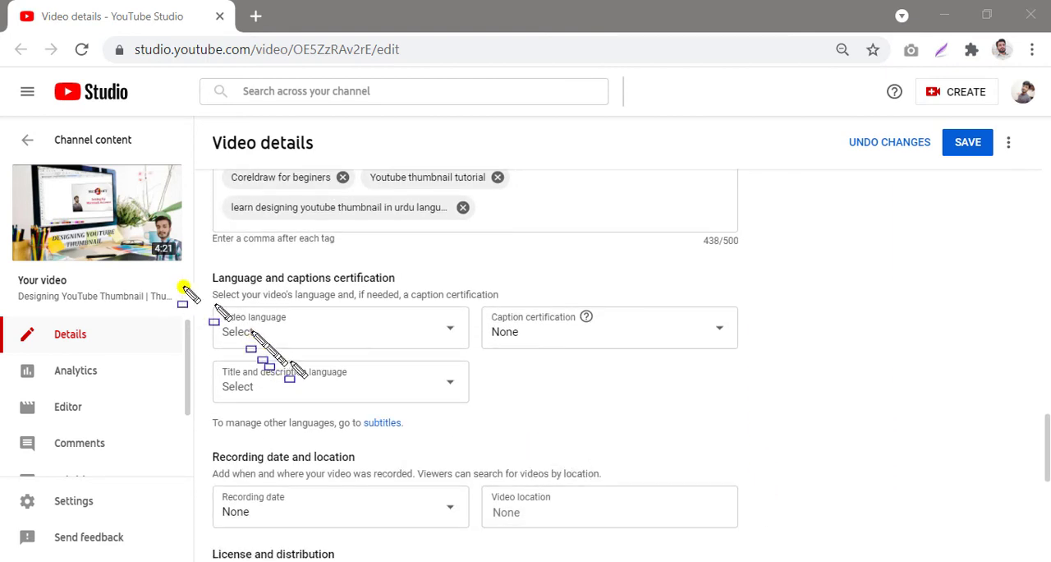
mouse_move(203, 250)
mouse_down()
mouse_move(645, 335)
mouse_move(736, 418)
mouse_move(748, 417)
mouse_up()
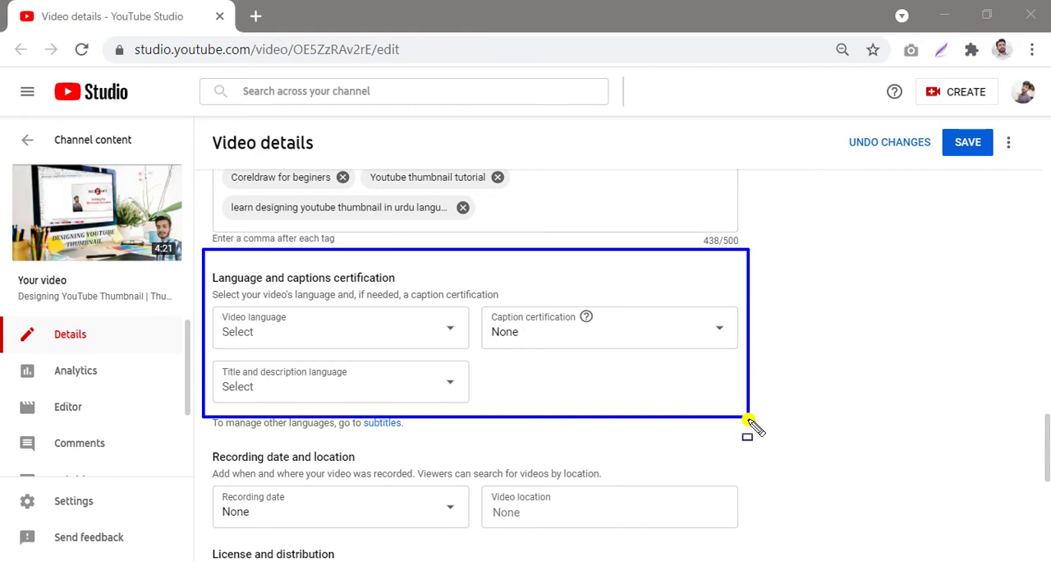
Step: Open the Caption certification list to review its options, leaving it at None
key(Escape)
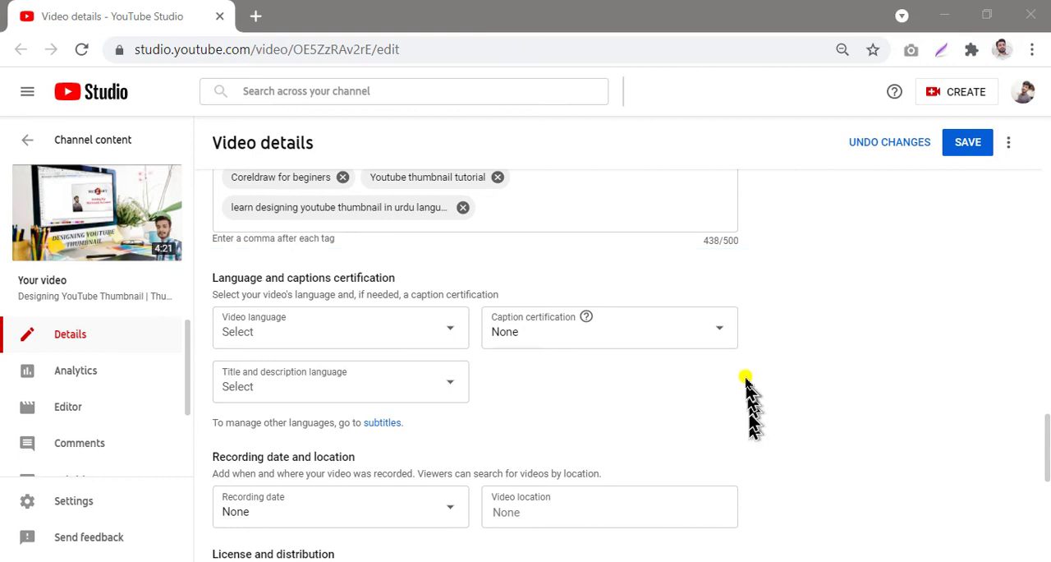
click(719, 335)
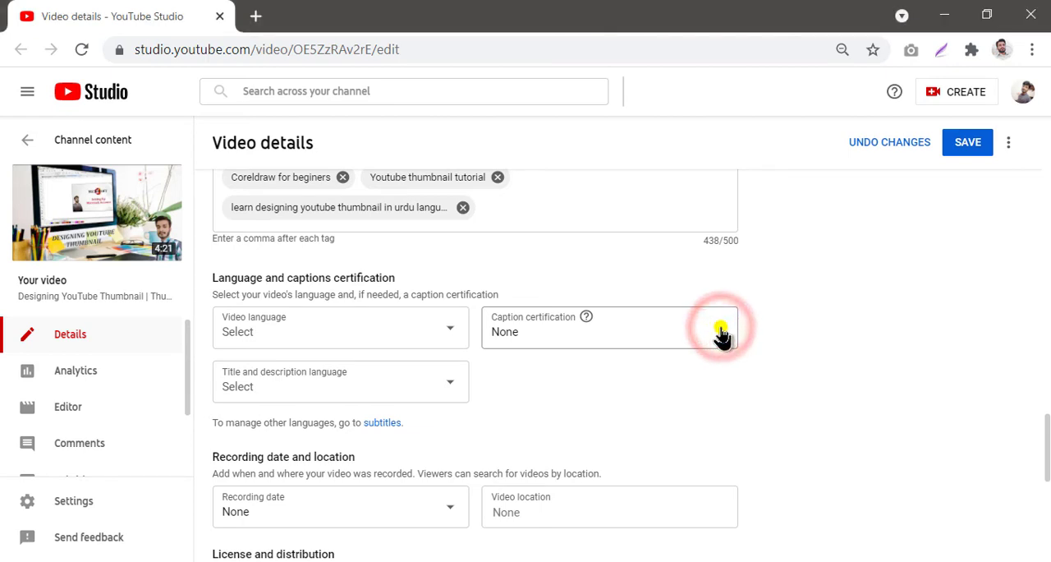
mouse_move(58, 315)
mouse_down()
mouse_move(457, 355)
mouse_move(732, 439)
mouse_move(743, 466)
mouse_up()
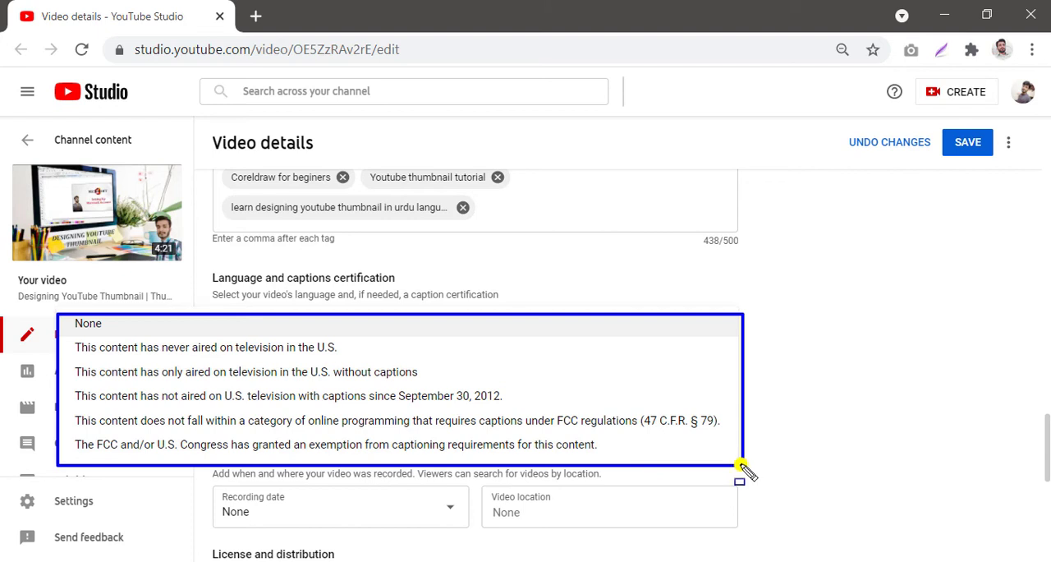
click(879, 402)
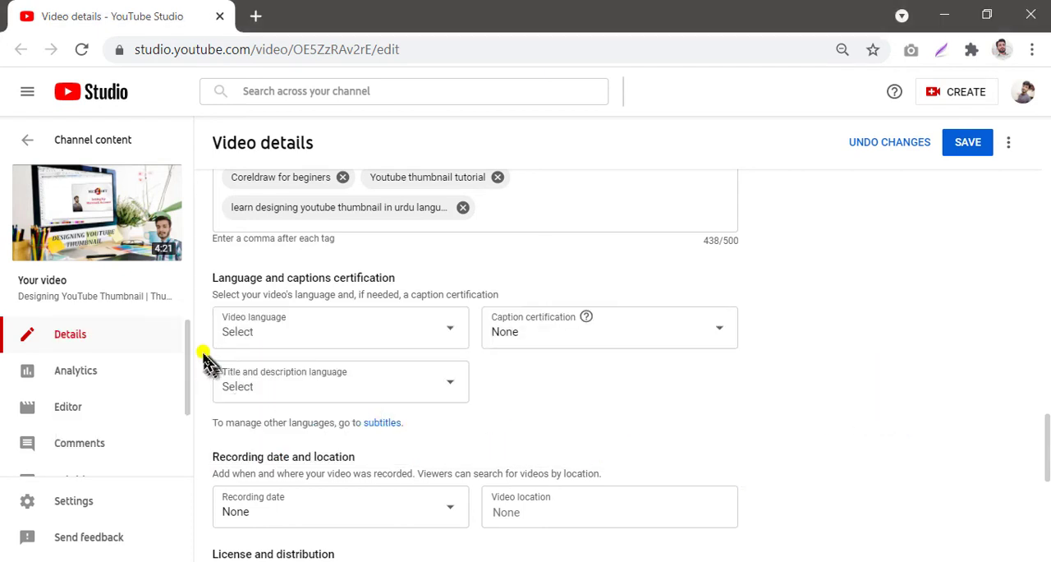
Step: Set the recording date to Jul 19, 2021
mouse_move(201, 354)
mouse_down()
mouse_move(369, 376)
mouse_move(491, 413)
mouse_move(482, 411)
mouse_up()
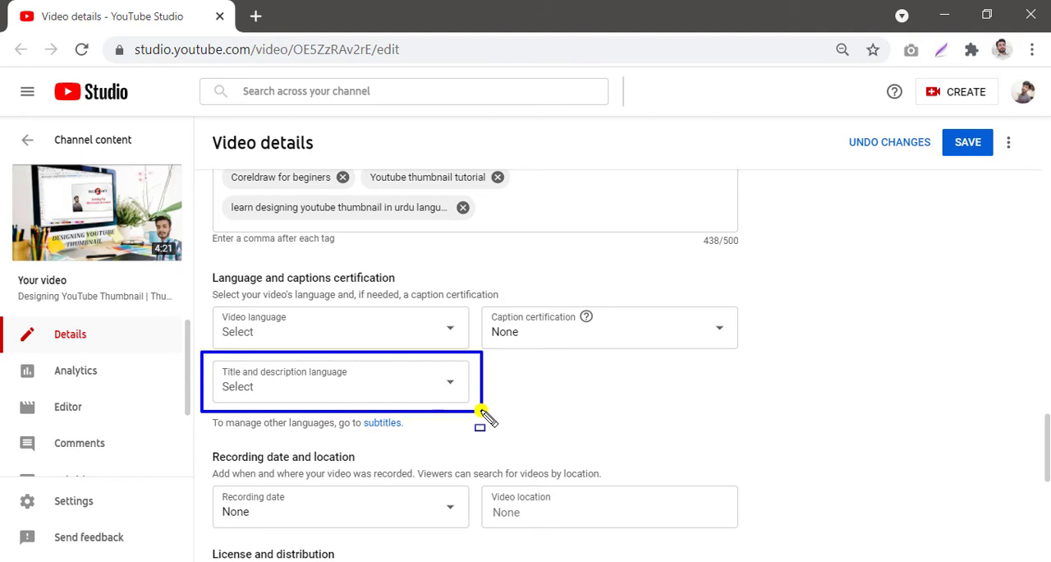
scroll(207, 271, down, 2)
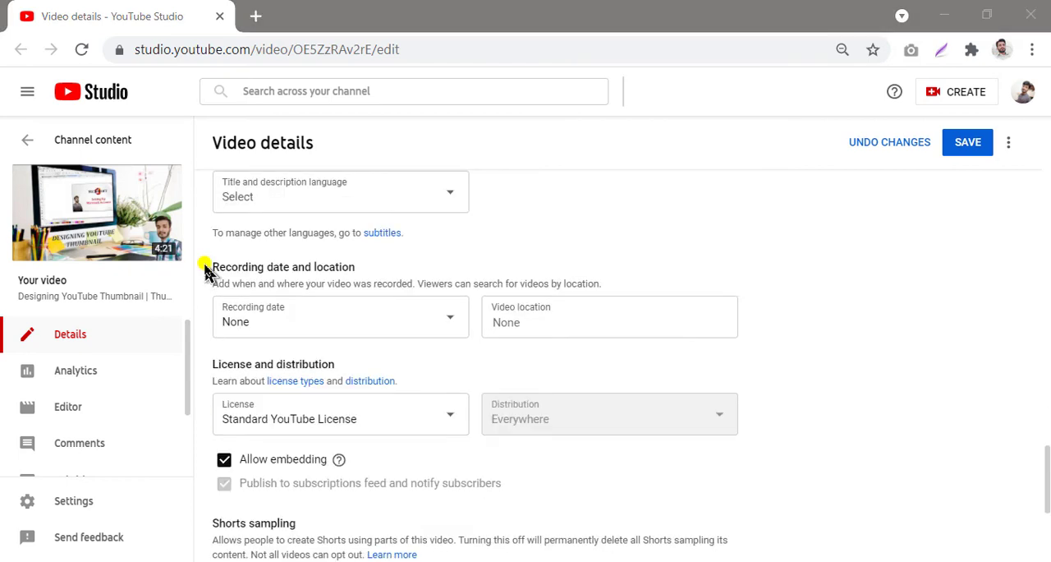
mouse_move(205, 253)
mouse_down()
mouse_move(457, 275)
mouse_move(563, 328)
mouse_move(657, 353)
mouse_move(766, 359)
mouse_up()
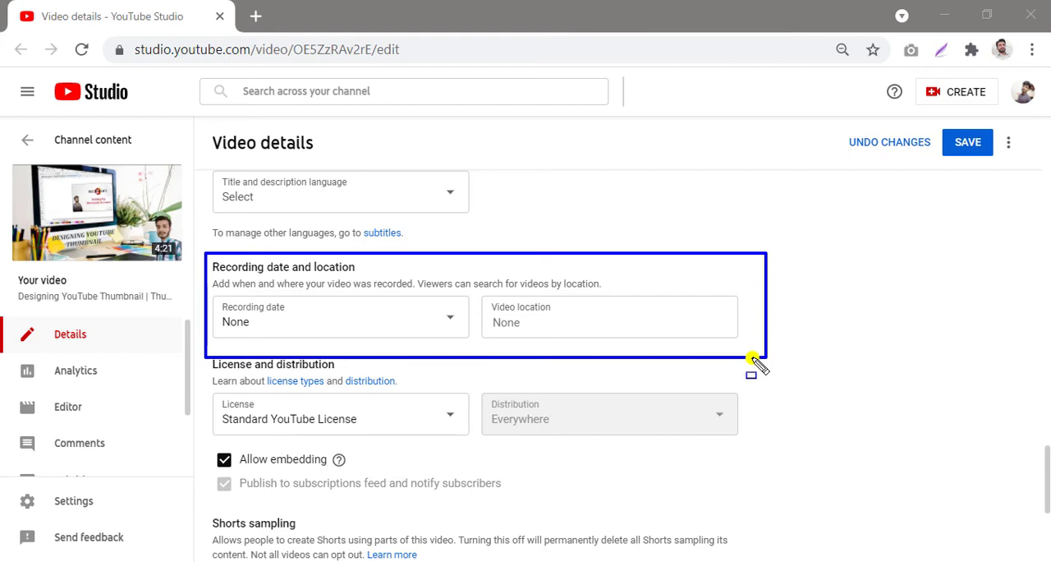
click(447, 323)
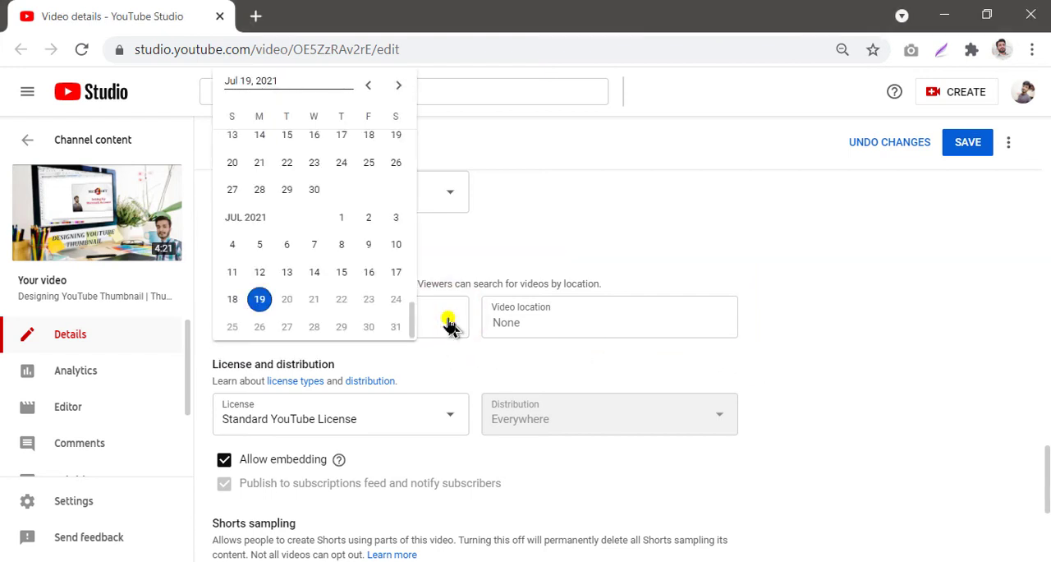
click(258, 302)
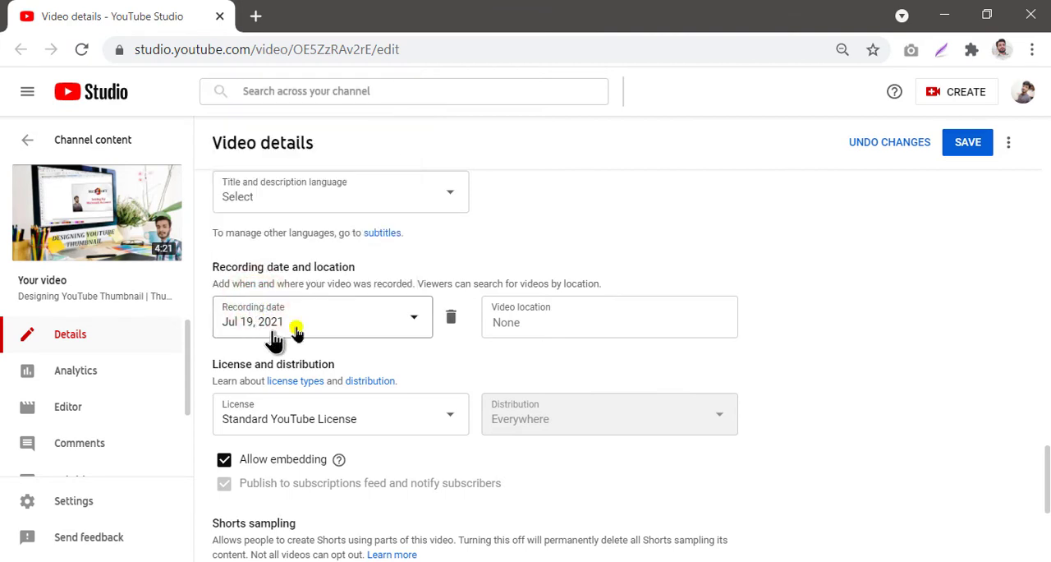
Step: Set the video location to Sargodha
click(584, 322)
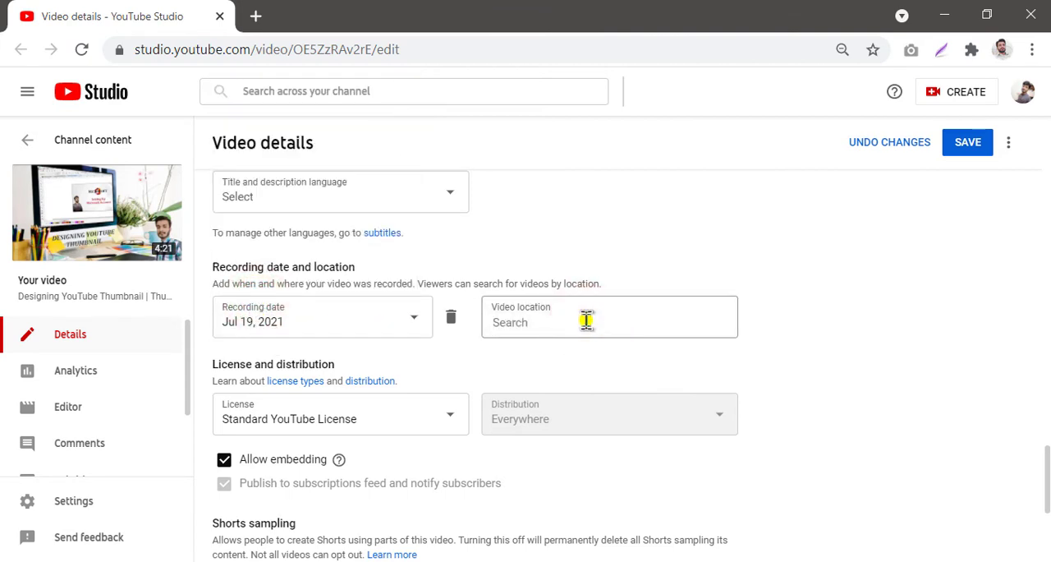
text(Sargodha)
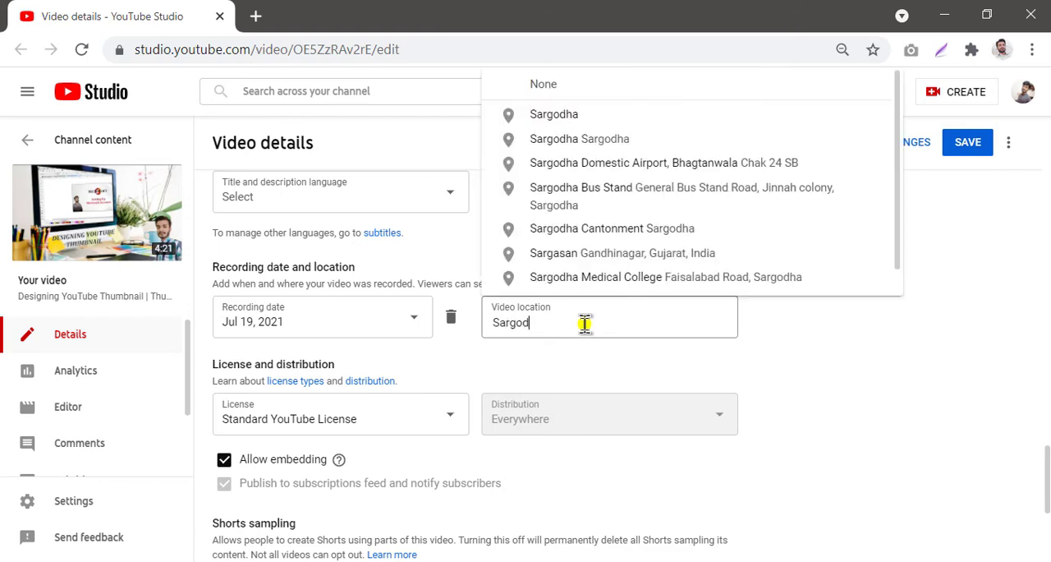
click(552, 116)
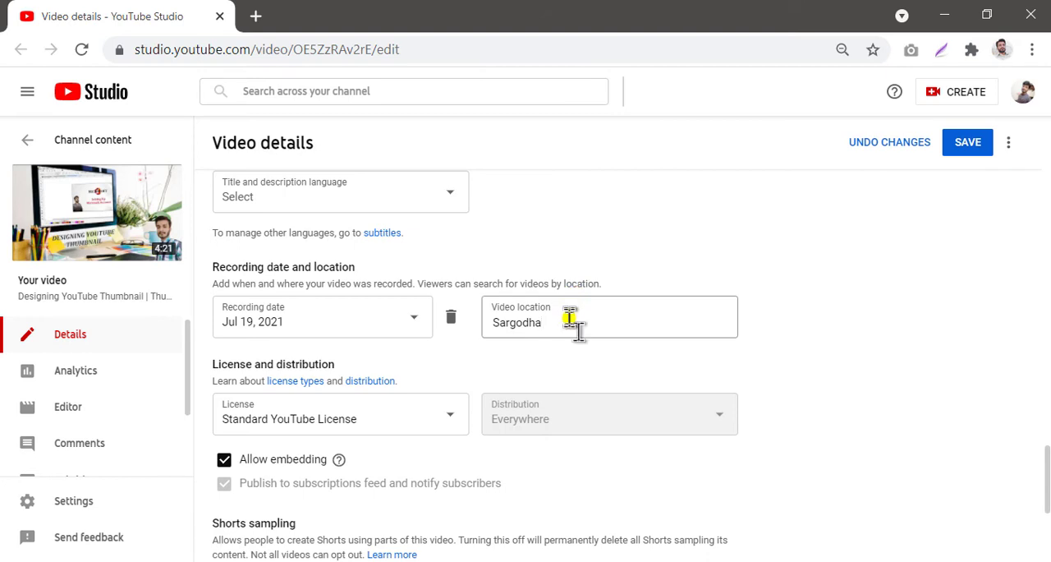
Step: Advance the upload dialog to the Video elements step and open the end screen editor
scroll(570, 319, down, 2)
scroll(570, 320, down, 2)
scroll(573, 327, down, 2)
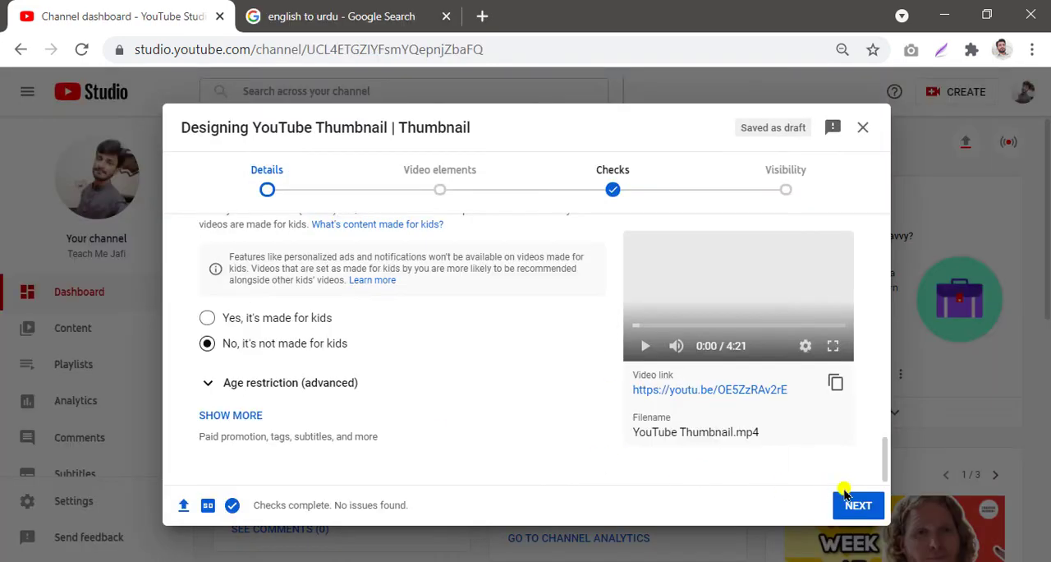
click(854, 508)
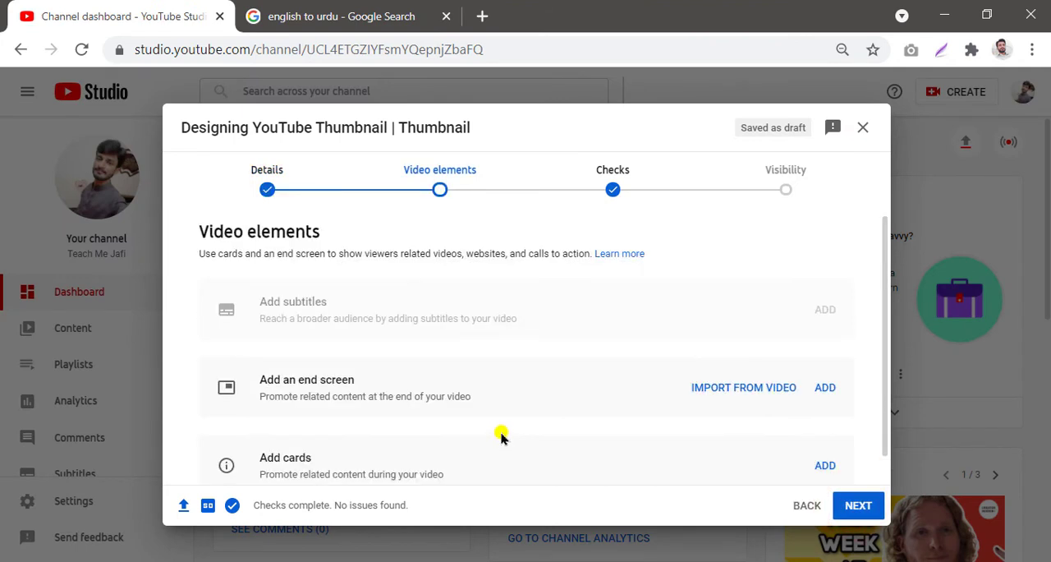
click(225, 154)
mouse_move(237, 156)
mouse_down()
mouse_move(840, 180)
mouse_move(838, 212)
mouse_up()
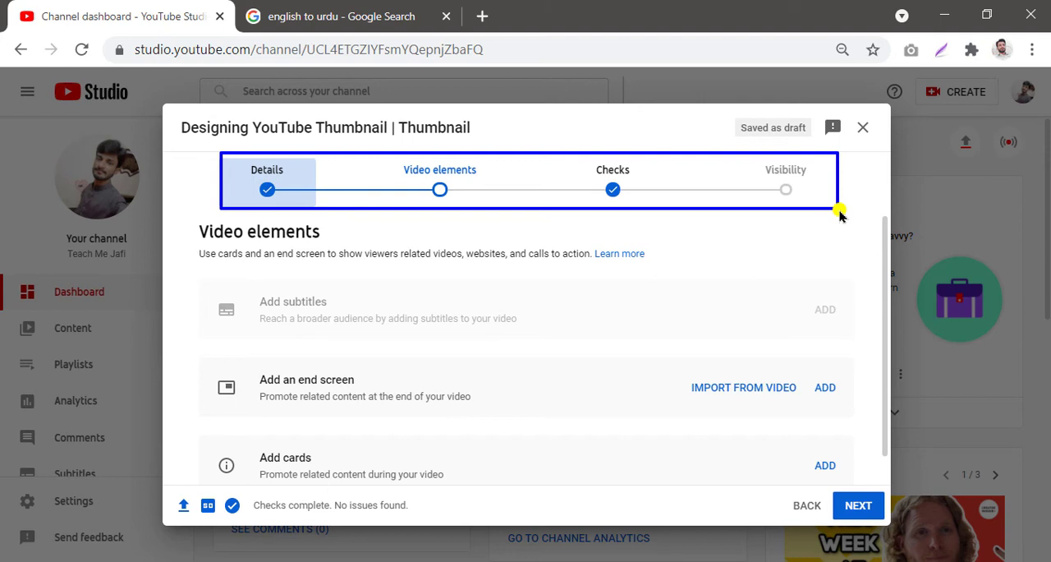
scroll(768, 265, down, 1)
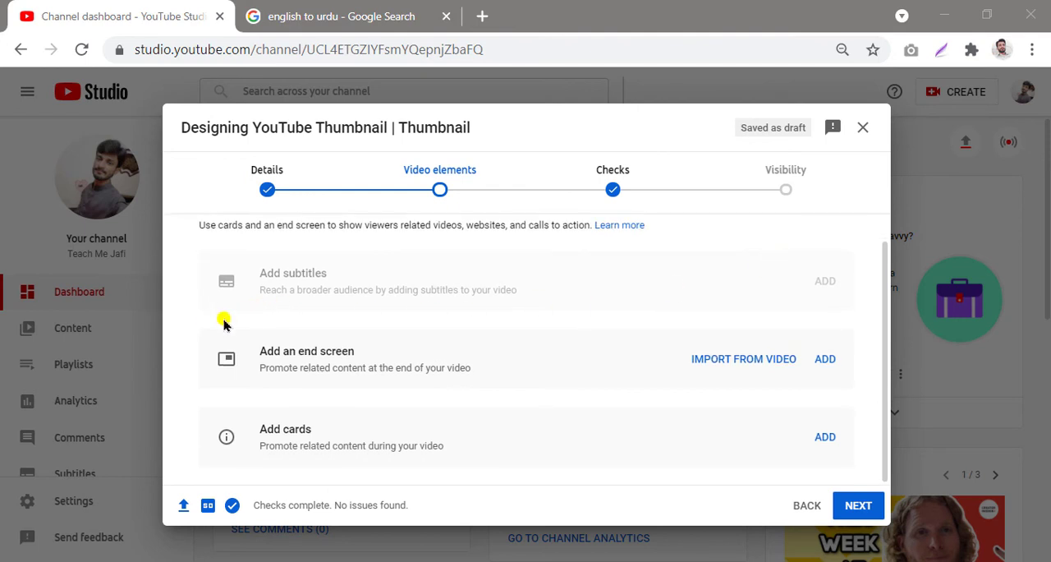
mouse_move(170, 325)
mouse_down()
mouse_move(281, 294)
mouse_move(849, 383)
mouse_move(863, 463)
mouse_move(882, 468)
mouse_up()
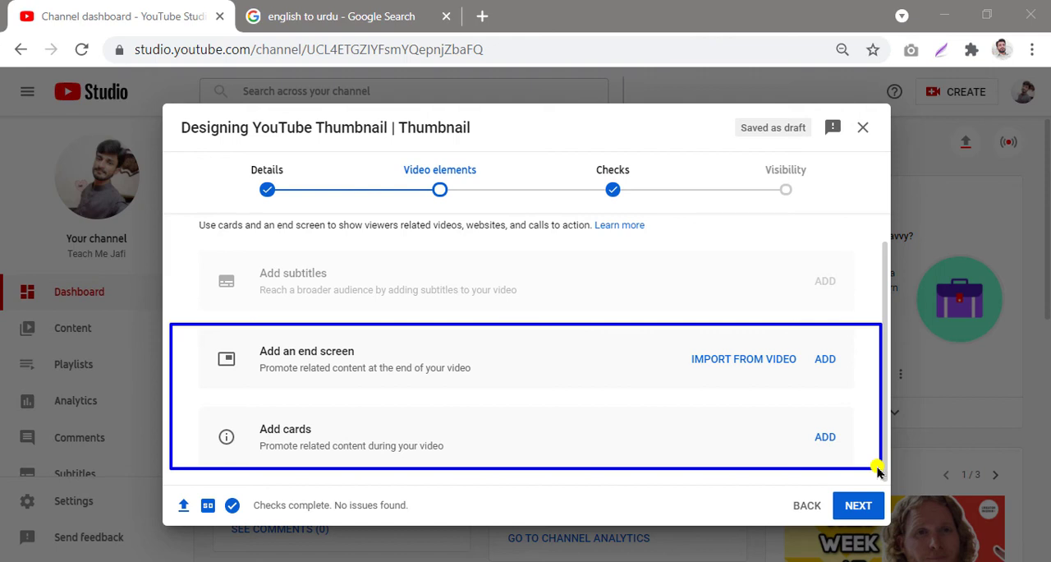
click(826, 360)
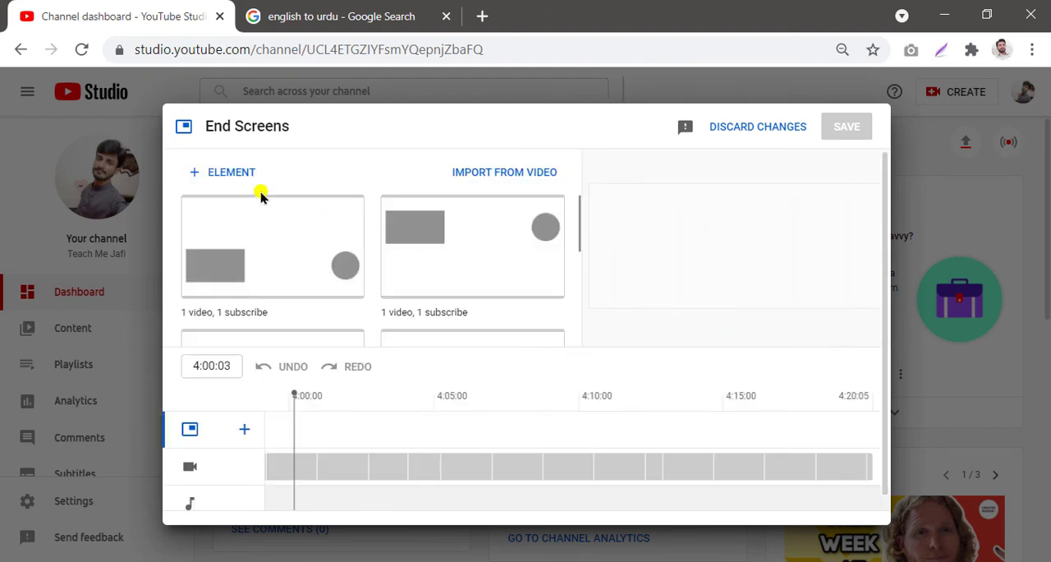
Step: Apply the 'Import from latest video' end screen template with subscribe, video and playlist elements
mouse_move(169, 156)
mouse_down()
mouse_move(250, 162)
mouse_move(509, 230)
mouse_move(552, 332)
mouse_move(588, 349)
mouse_up()
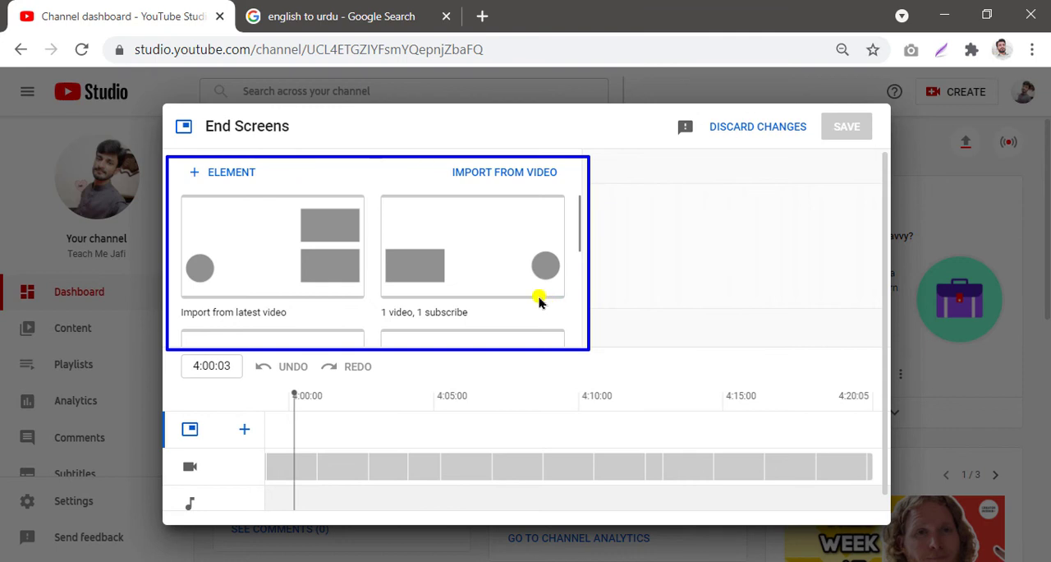
scroll(534, 297, down, 1)
scroll(533, 298, down, 3)
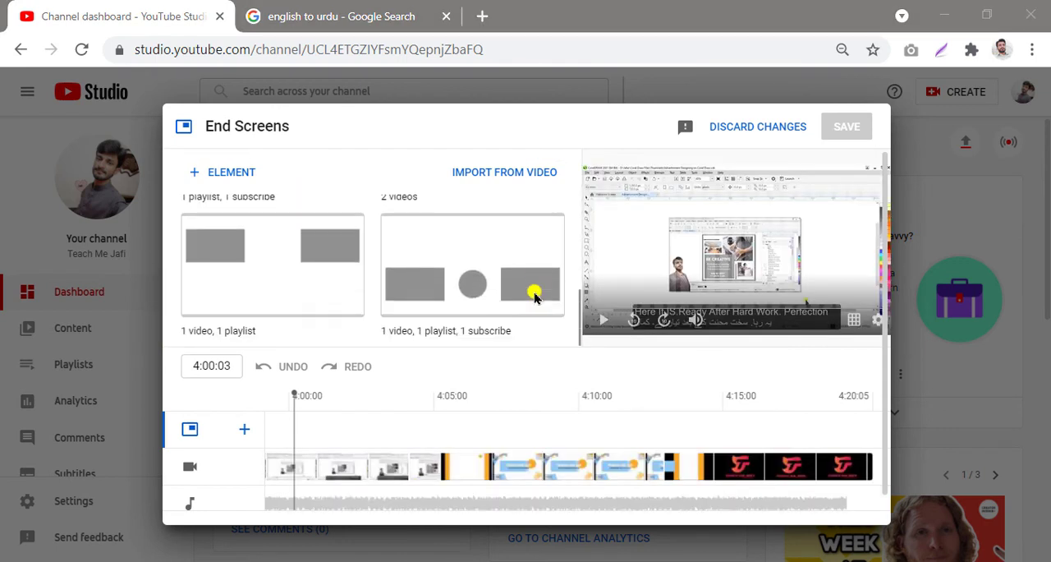
scroll(533, 296, up, 3)
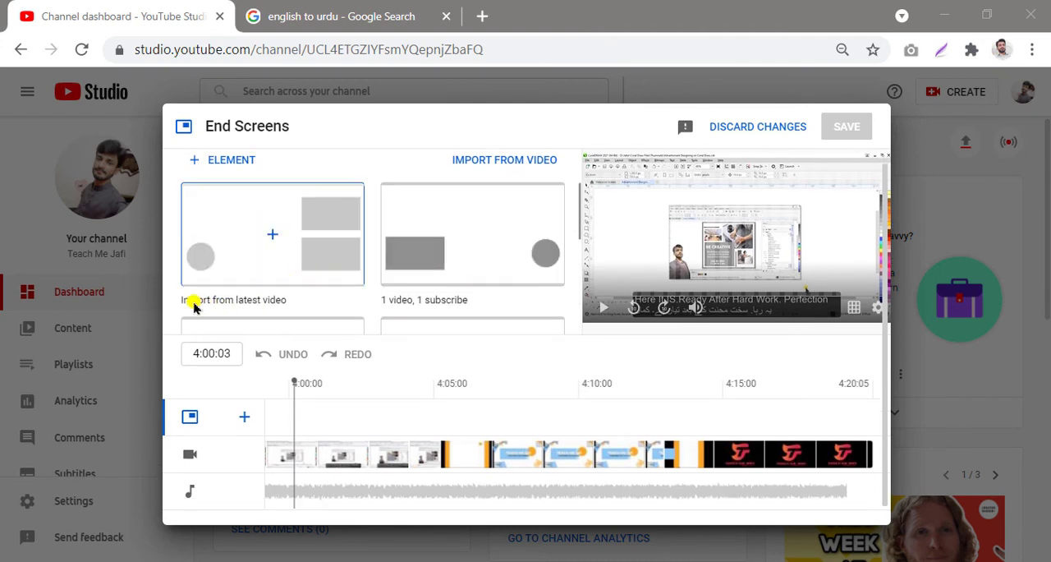
mouse_move(172, 285)
mouse_down()
mouse_move(283, 295)
mouse_move(299, 315)
mouse_up()
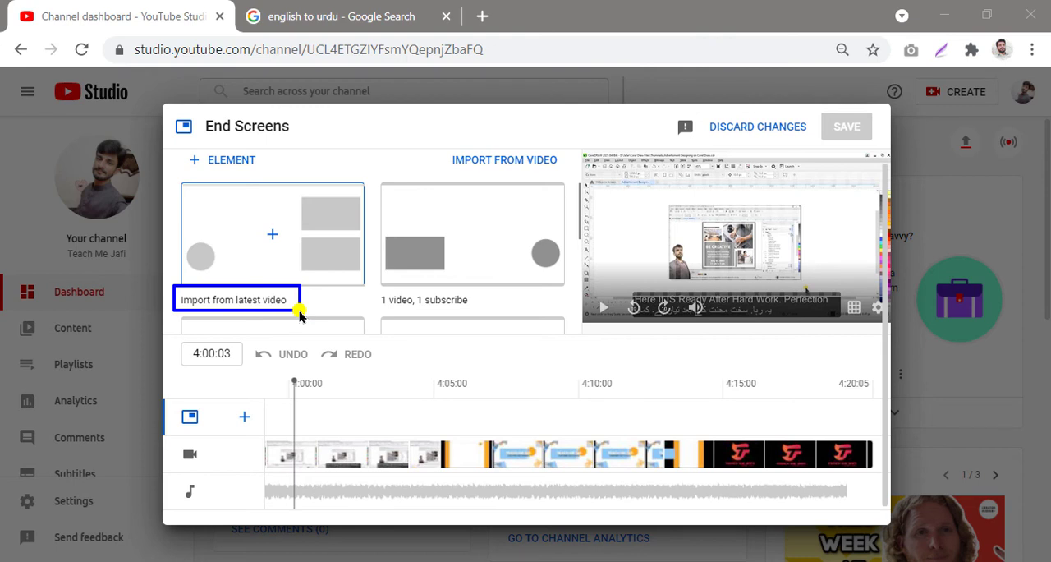
click(273, 263)
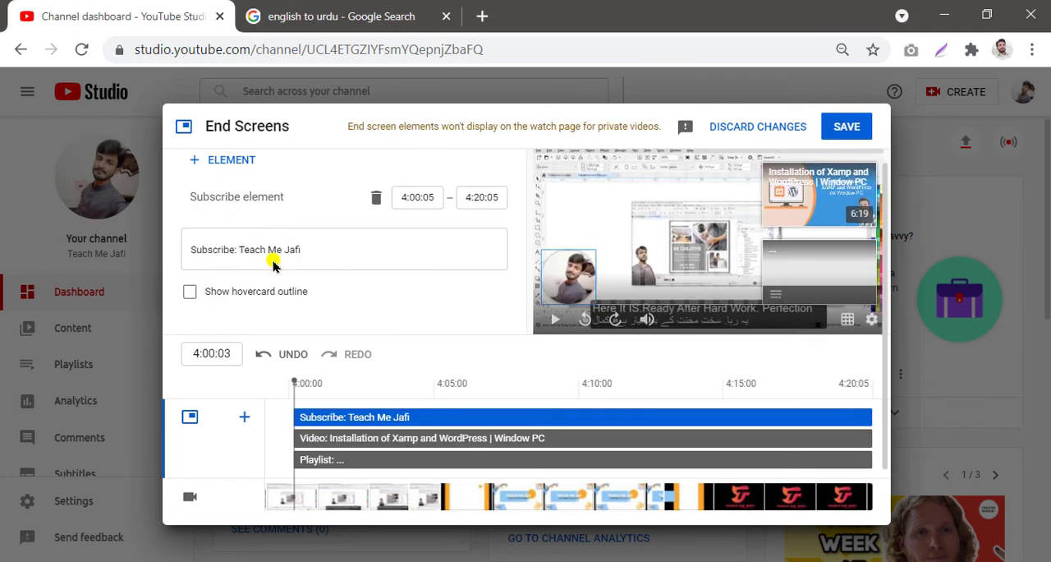
Step: Examine the subscribe, video and playlist elements placed in the end screen preview
mouse_move(531, 235)
mouse_down()
mouse_move(614, 246)
mouse_move(614, 315)
mouse_up()
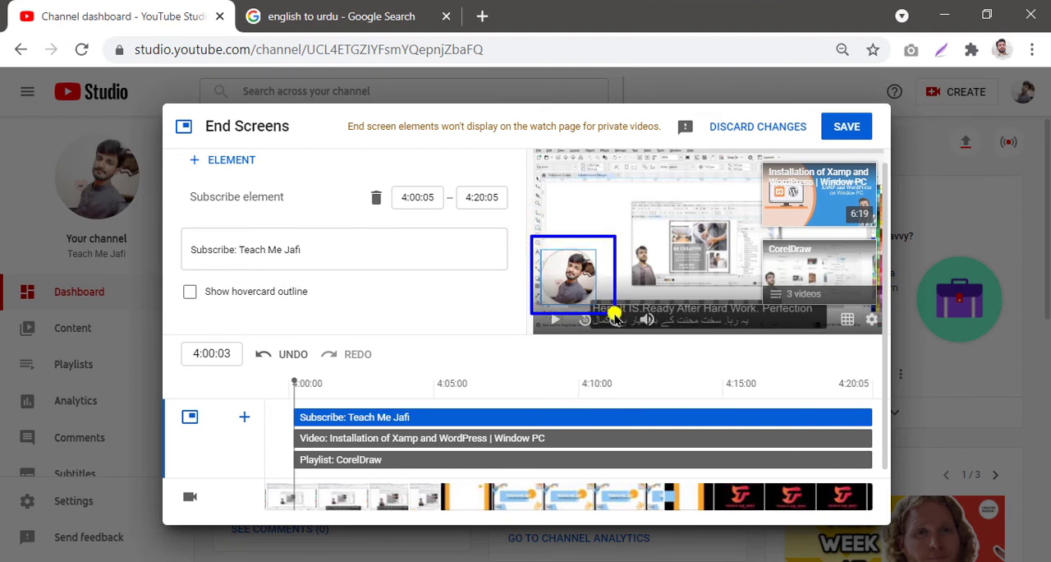
key(Escape)
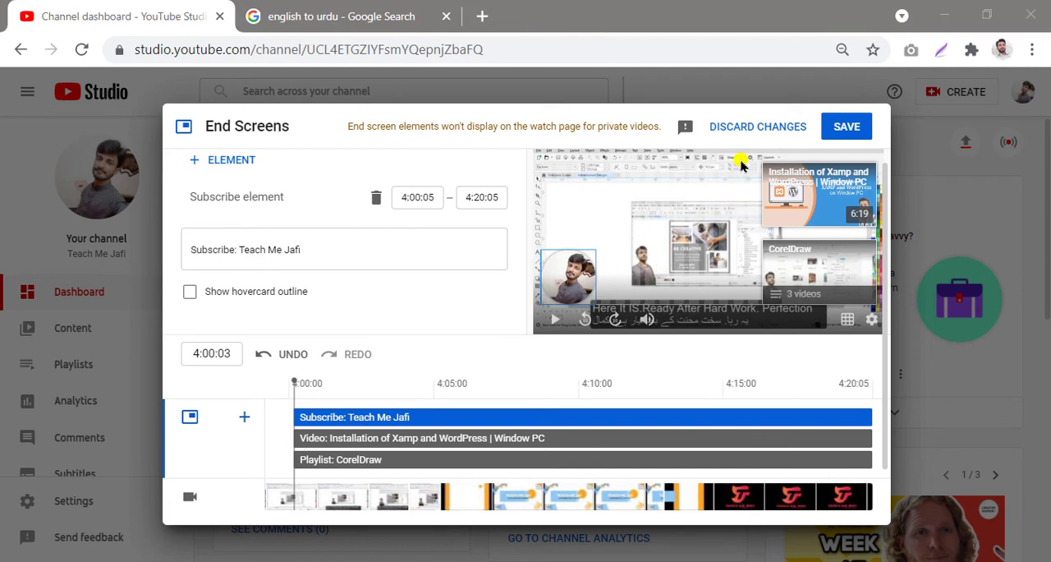
drag(743, 158, 894, 235)
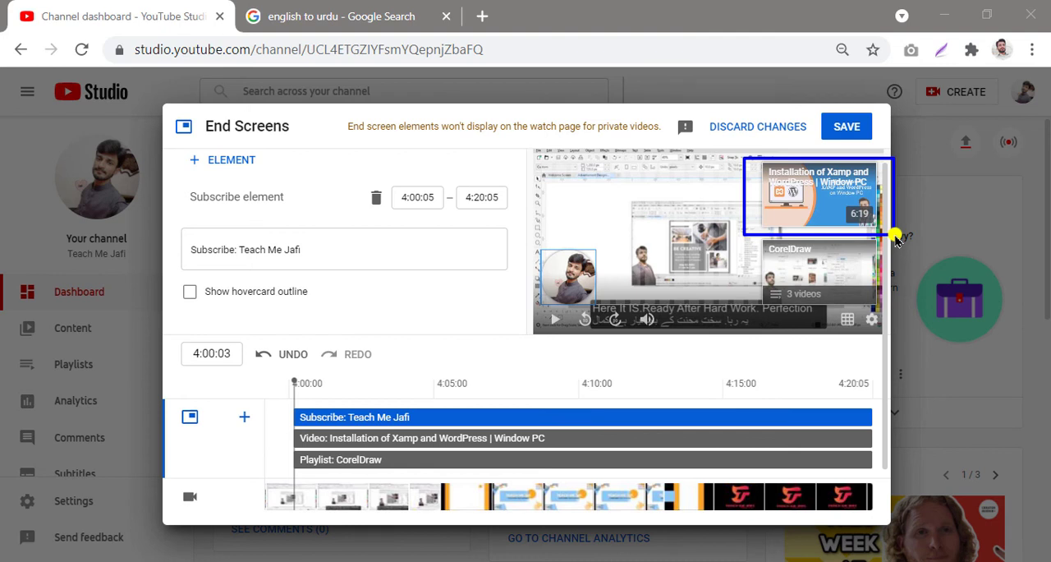
key(Escape)
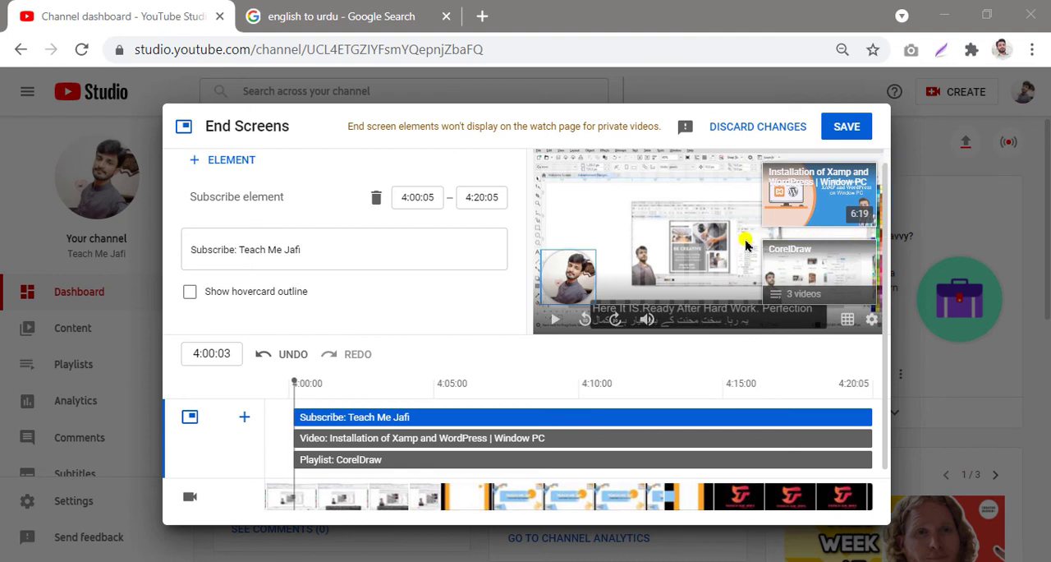
mouse_move(747, 239)
mouse_down()
mouse_move(866, 263)
mouse_move(890, 312)
mouse_up()
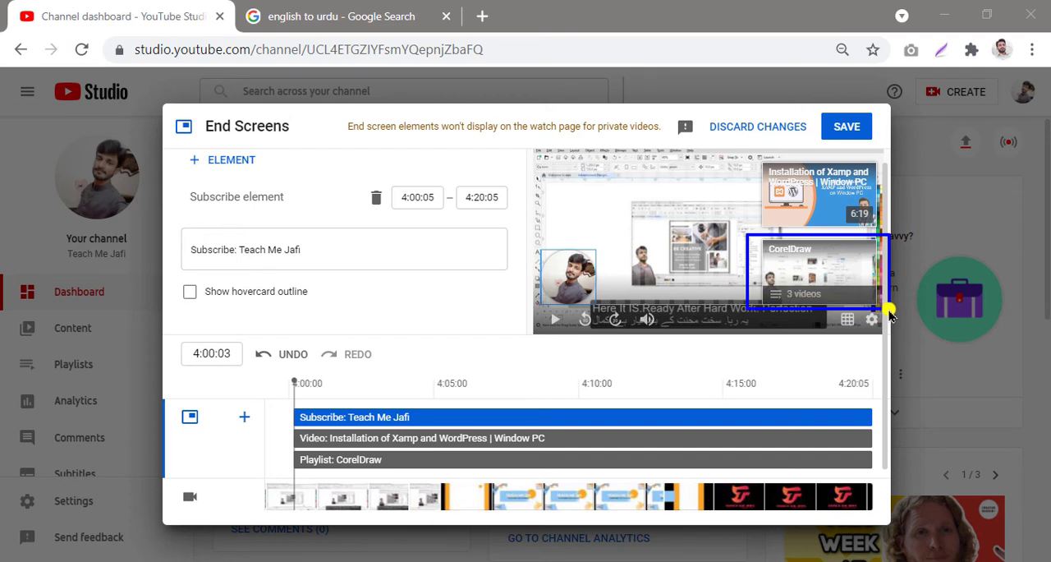
key(Escape)
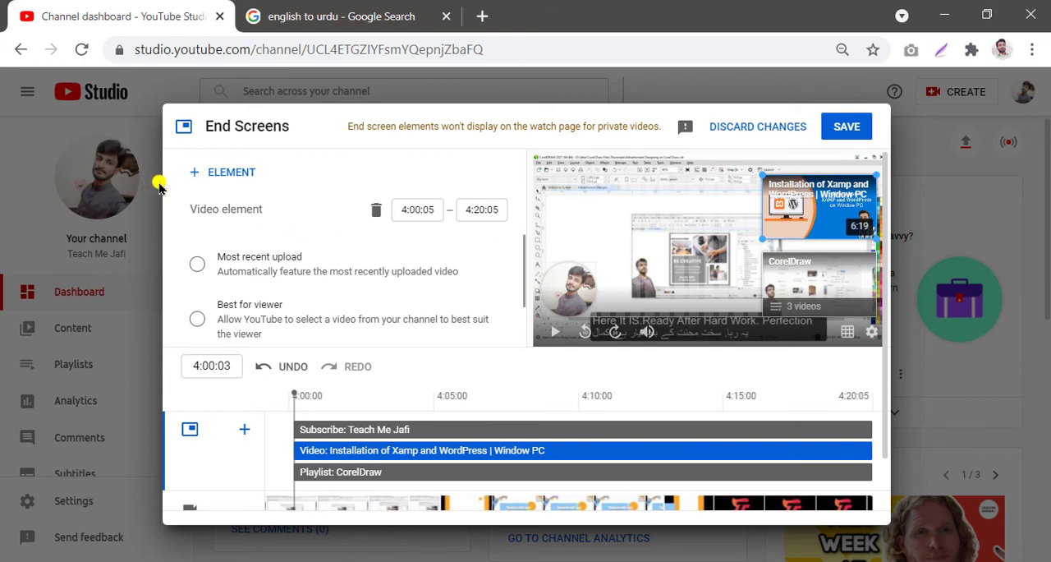
Step: Review the video element's options: most recent upload, best for viewer or a specific video
mouse_move(170, 189)
mouse_down()
mouse_move(383, 205)
mouse_move(497, 336)
mouse_move(520, 345)
mouse_up()
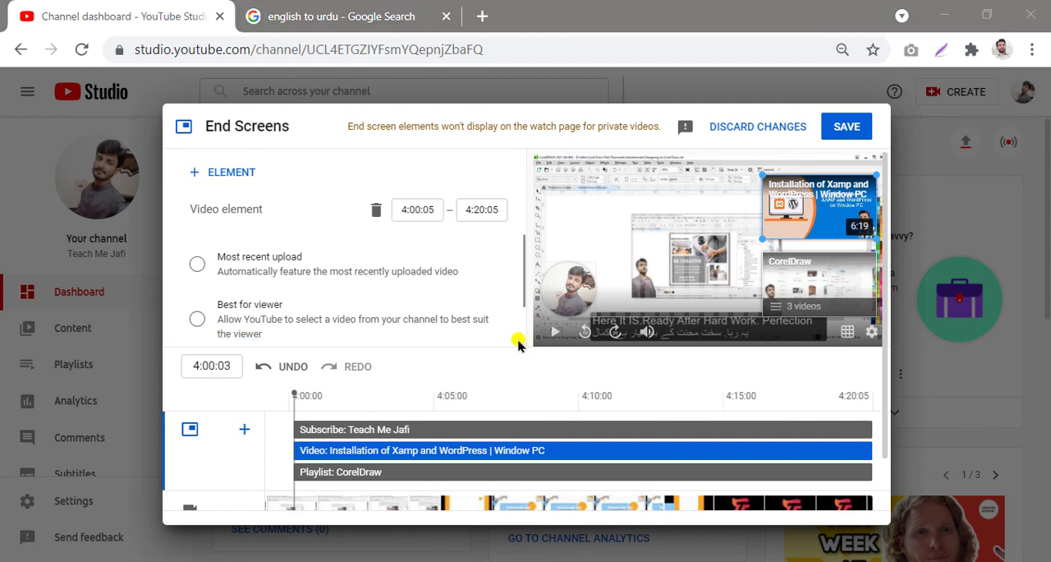
scroll(468, 292, down, 1)
scroll(468, 293, up, 1)
drag(415, 298, 501, 349)
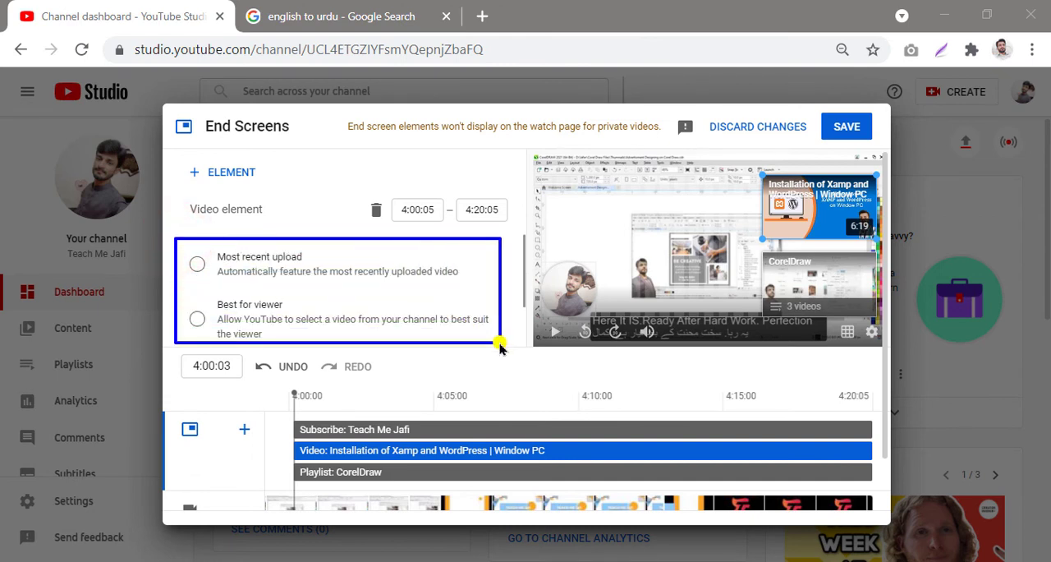
scroll(406, 298, down, 1)
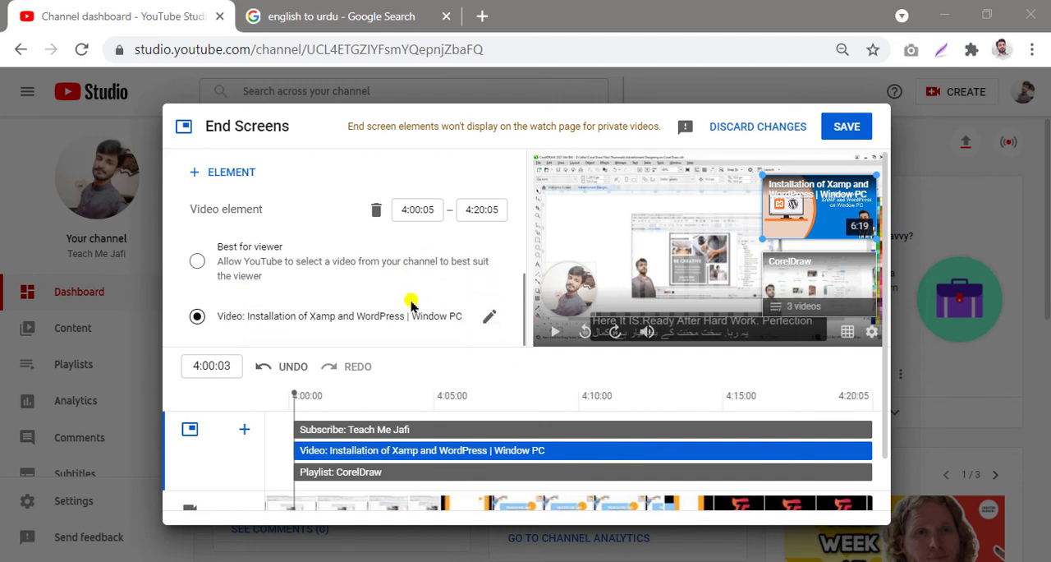
scroll(383, 287, up, 1)
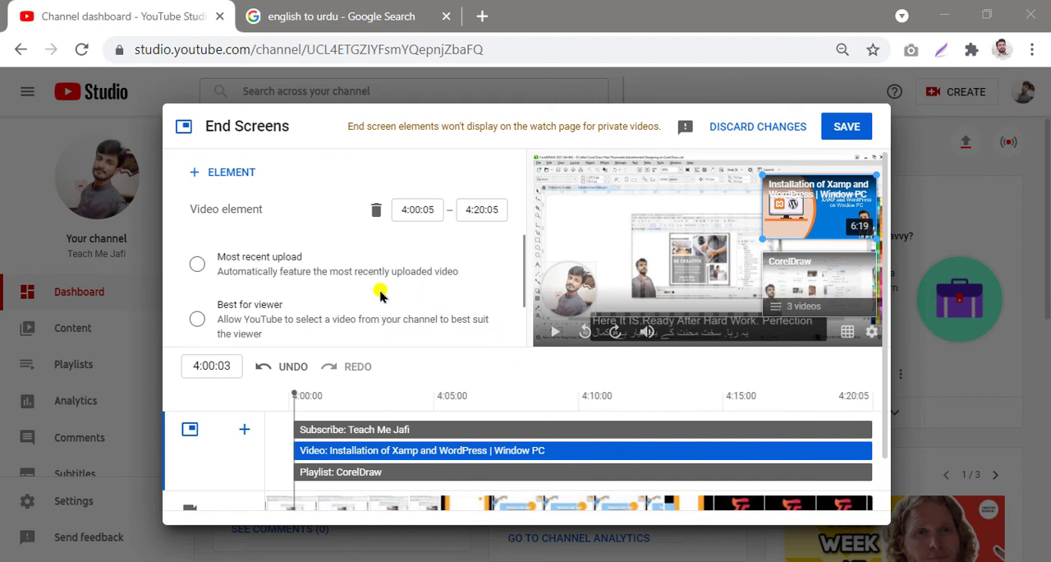
drag(182, 245, 488, 298)
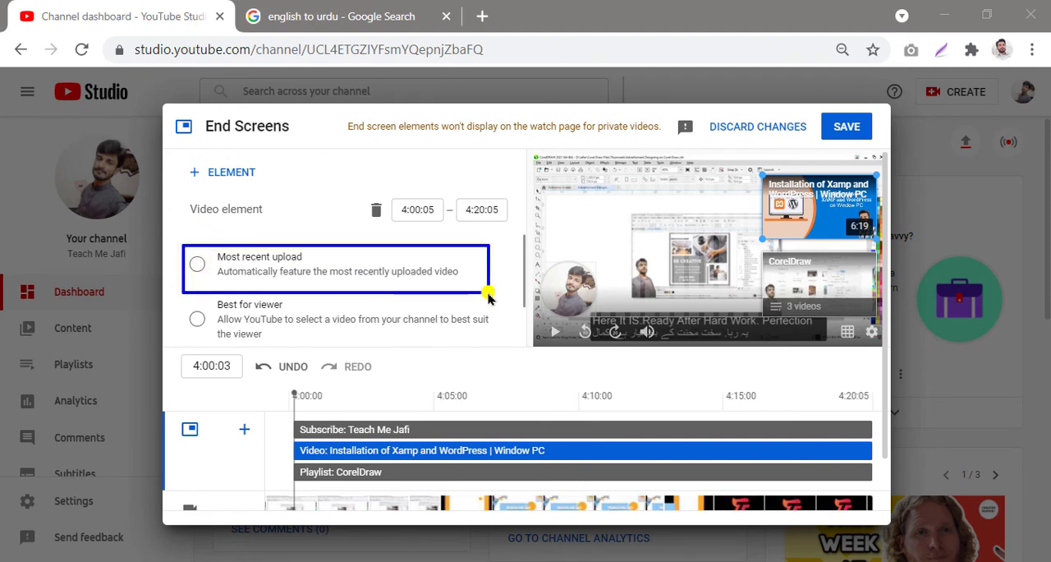
key(Escape)
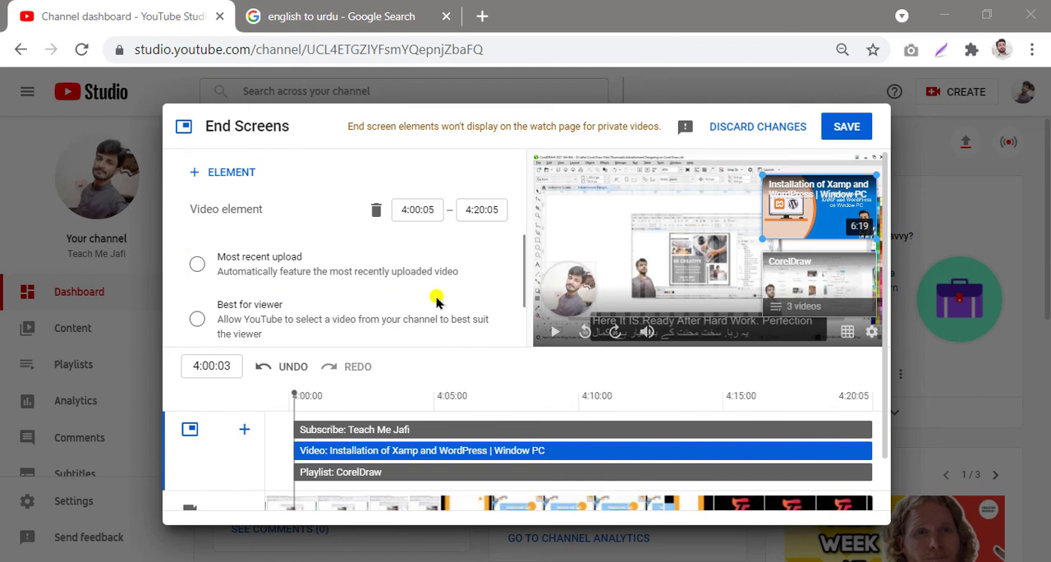
scroll(435, 303, down, 1)
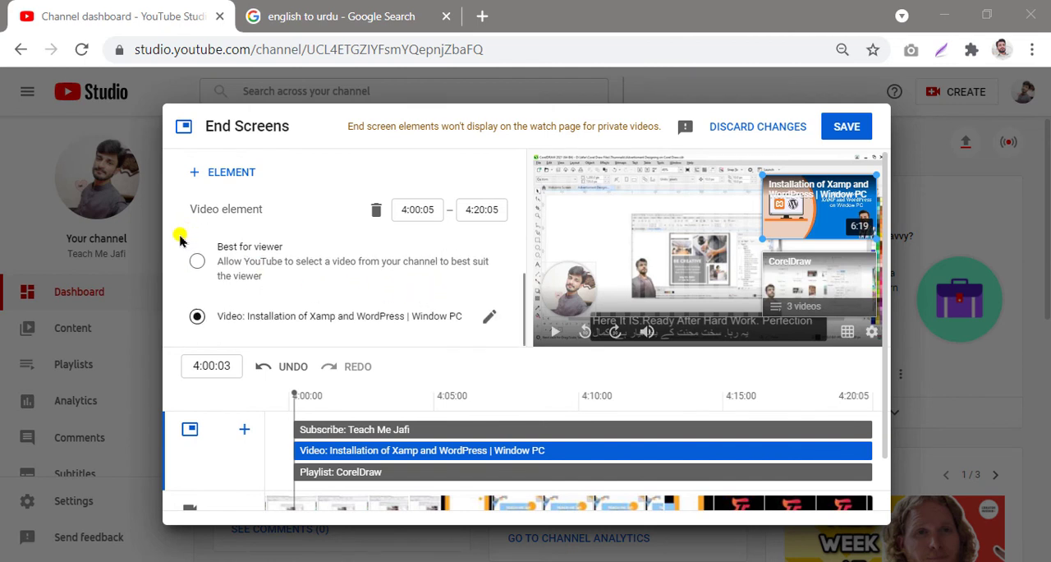
Step: Change the end screen's video element to the specific video 'Designing Workshop Advertisement | CorelDraw'
drag(180, 238, 504, 294)
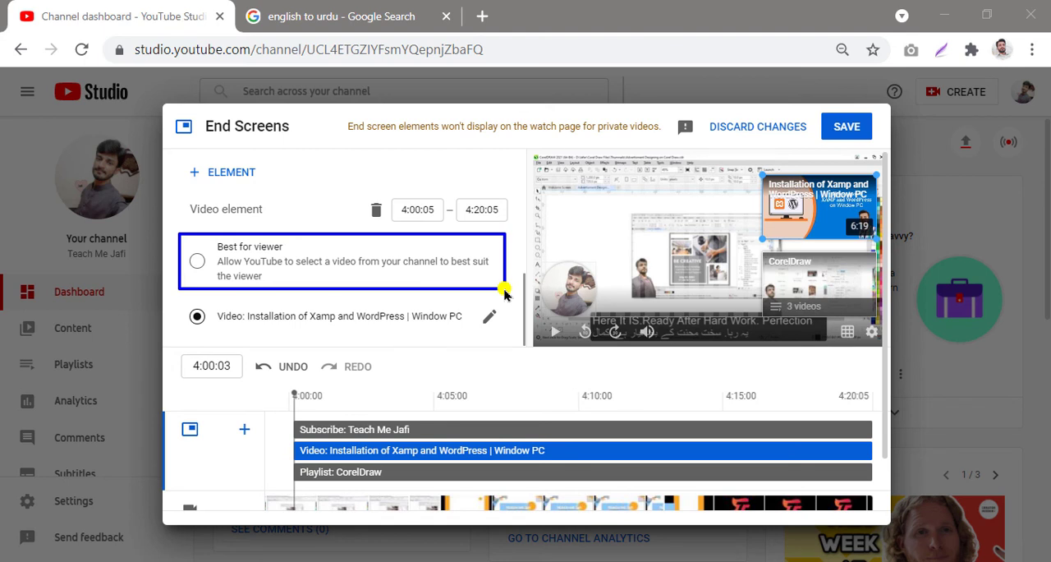
scroll(305, 276, down, 1)
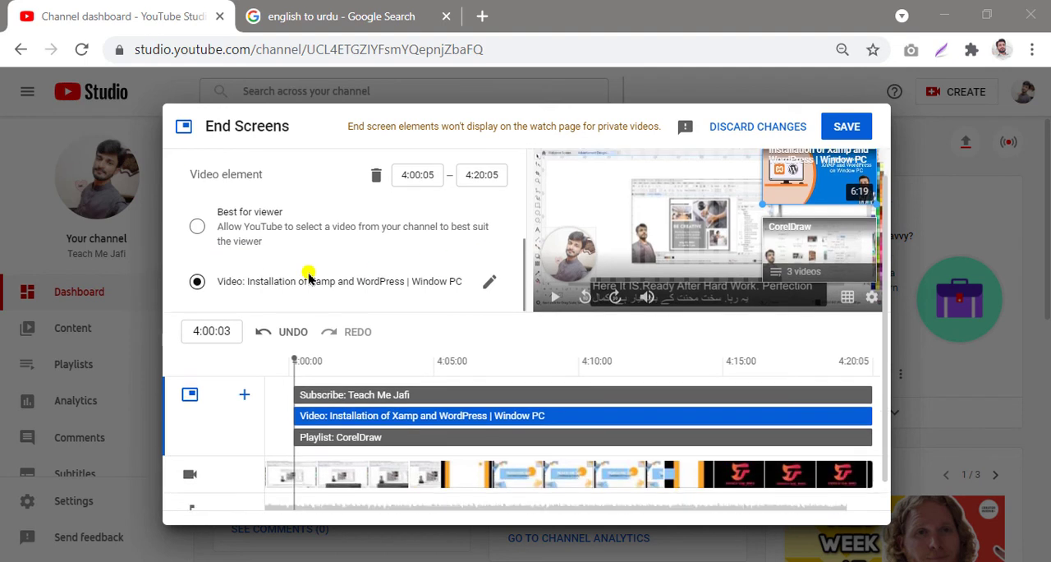
mouse_move(184, 250)
mouse_down()
mouse_move(452, 244)
mouse_move(551, 289)
mouse_move(507, 271)
mouse_move(511, 285)
mouse_up()
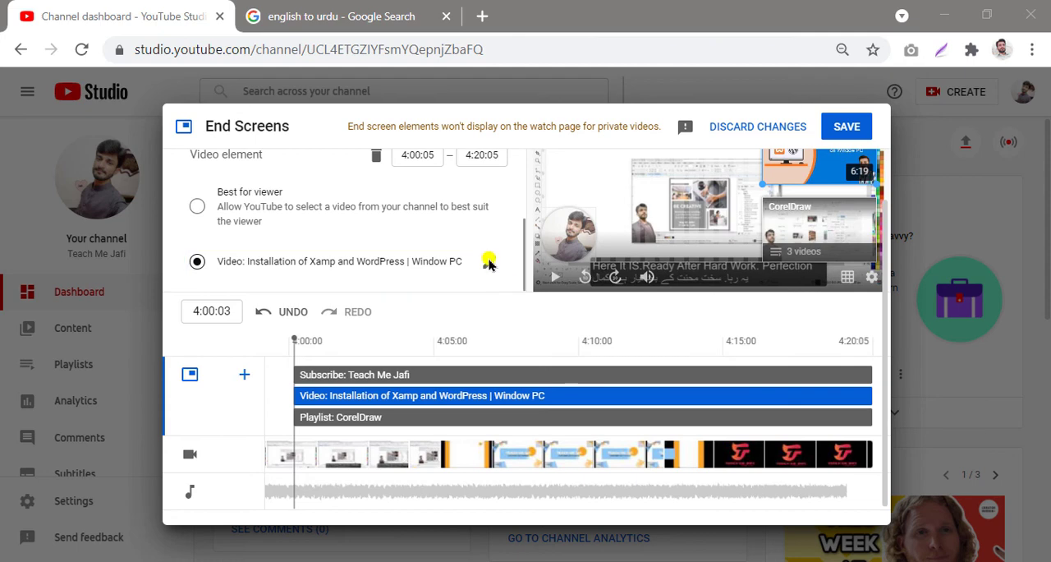
click(489, 261)
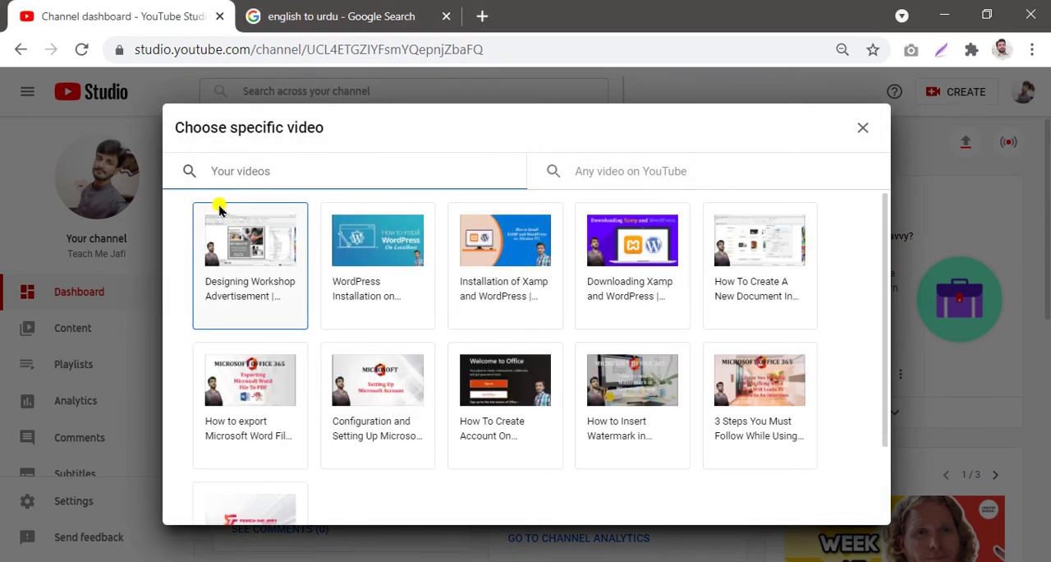
mouse_move(170, 194)
mouse_down()
mouse_move(763, 239)
mouse_move(851, 364)
mouse_move(848, 456)
mouse_move(863, 520)
mouse_up()
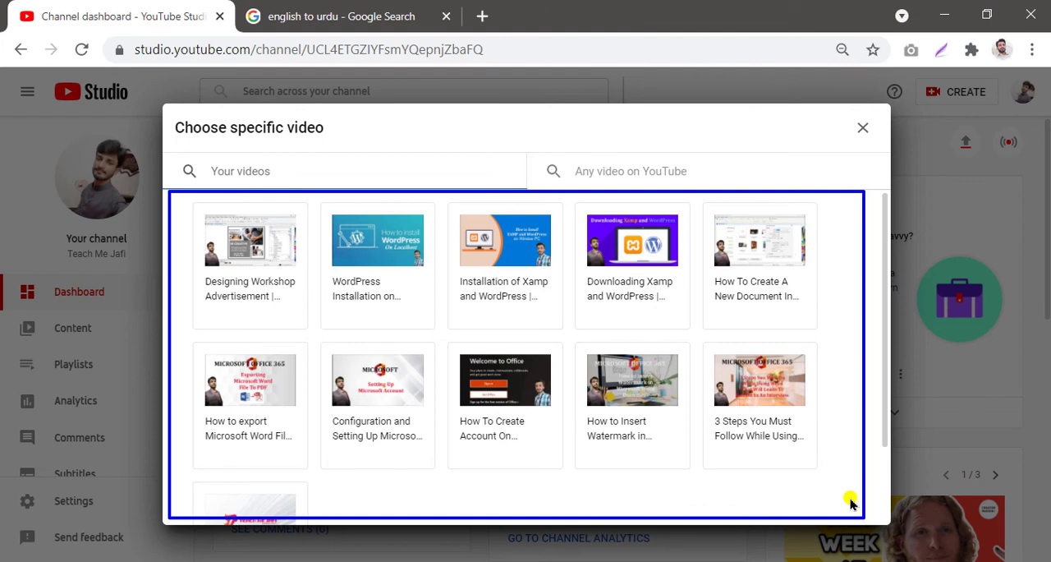
key(Escape)
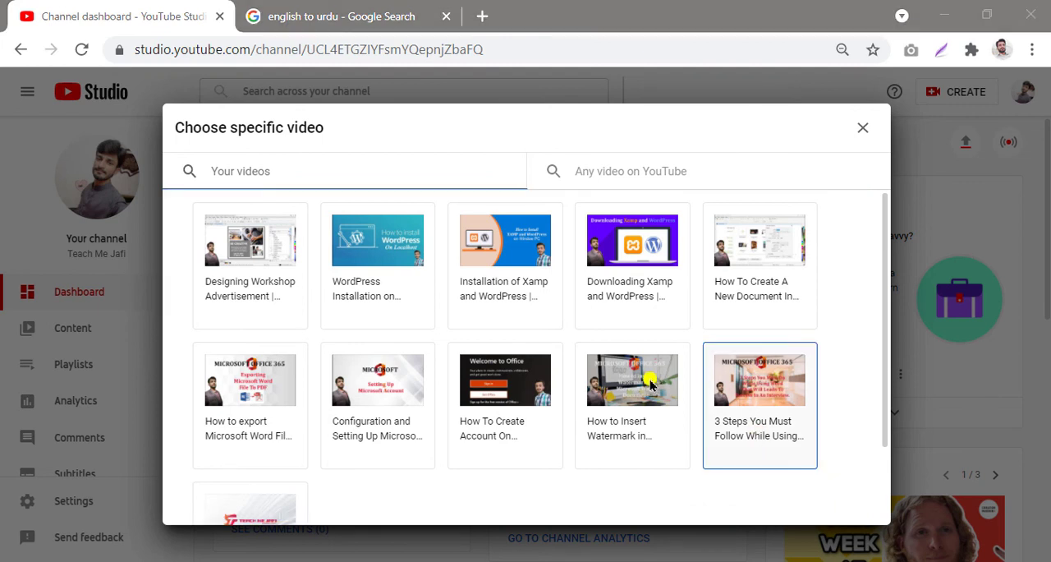
click(234, 243)
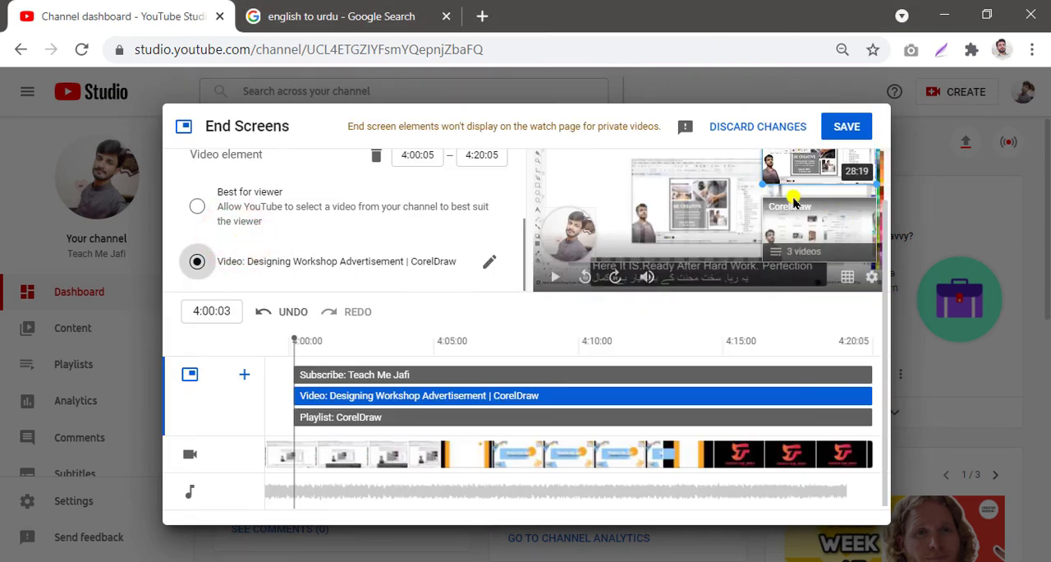
Step: Inspect the playlist element's options, opening the specific-playlist chooser and closing it without a change
scroll(793, 203, up, 2)
mouse_move(739, 158)
mouse_down()
mouse_move(873, 211)
mouse_move(883, 251)
mouse_up()
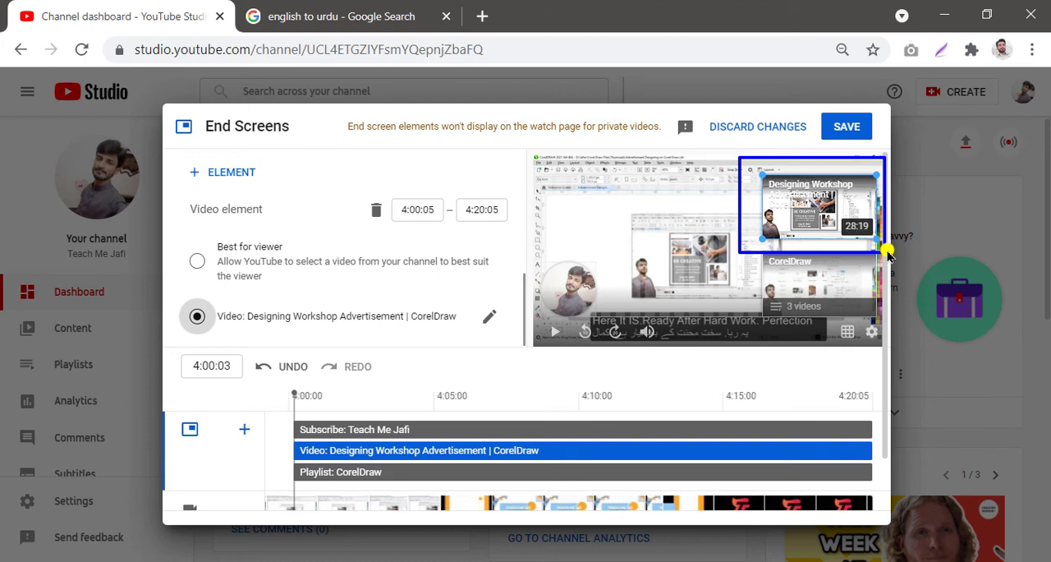
key(Escape)
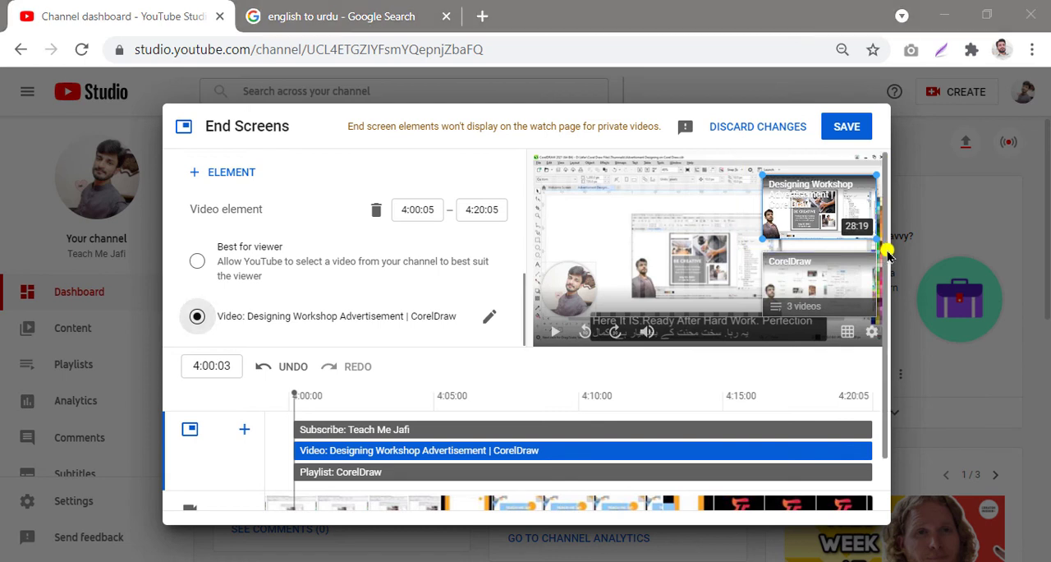
click(826, 294)
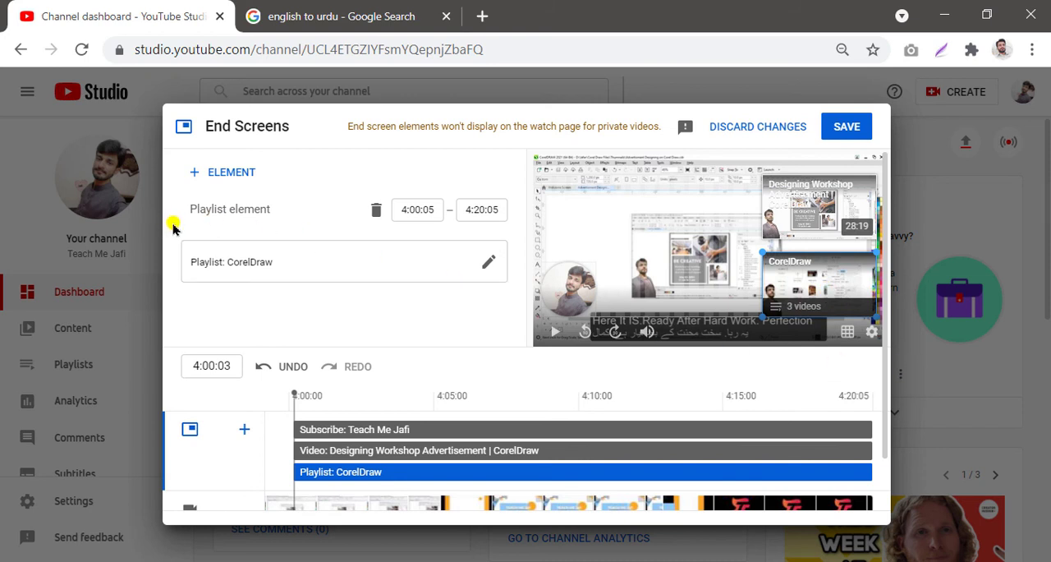
mouse_move(172, 222)
mouse_down()
mouse_move(488, 258)
mouse_move(509, 305)
mouse_move(528, 305)
mouse_up()
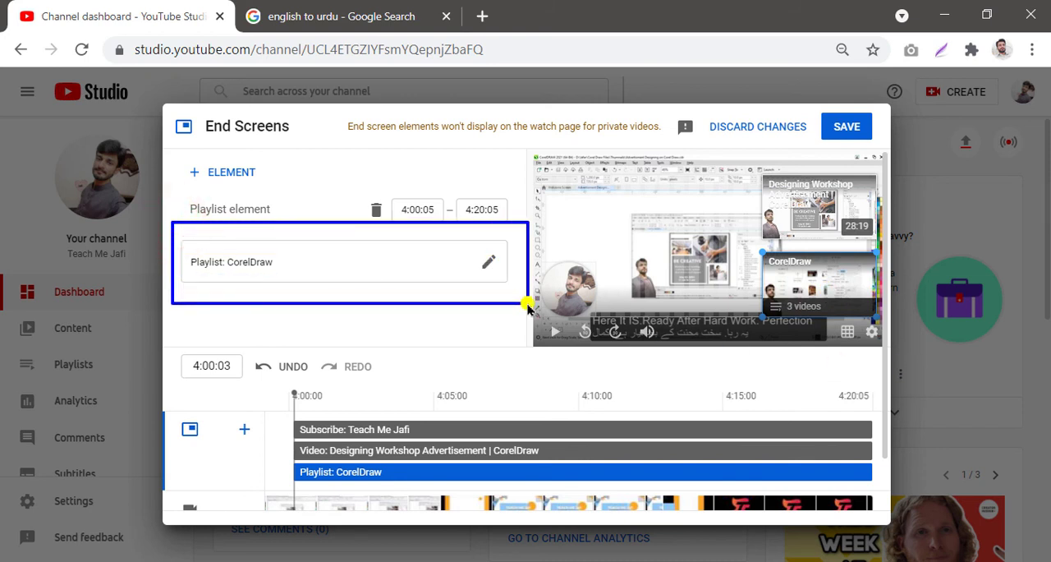
key(Escape)
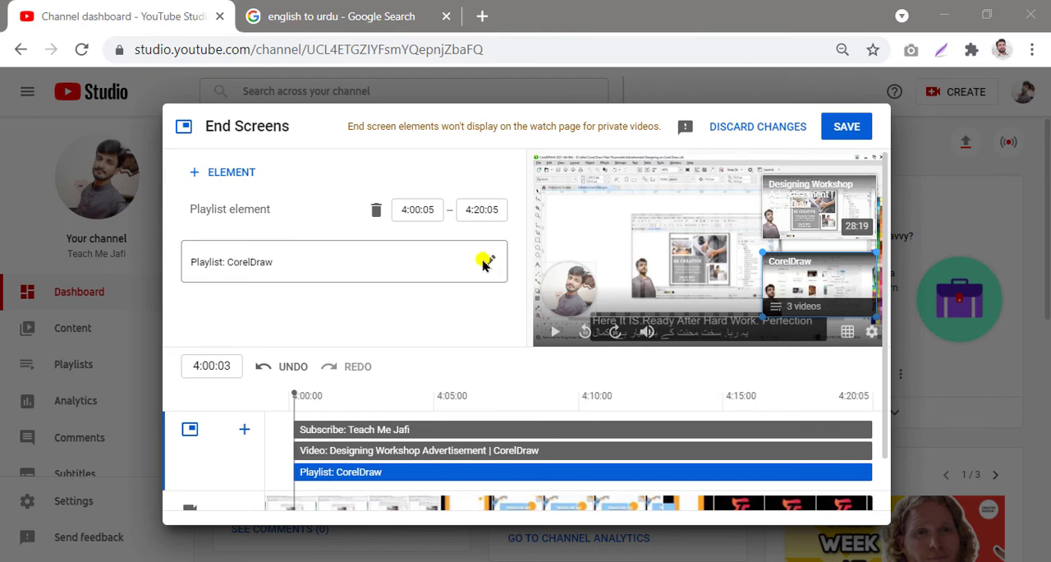
click(483, 261)
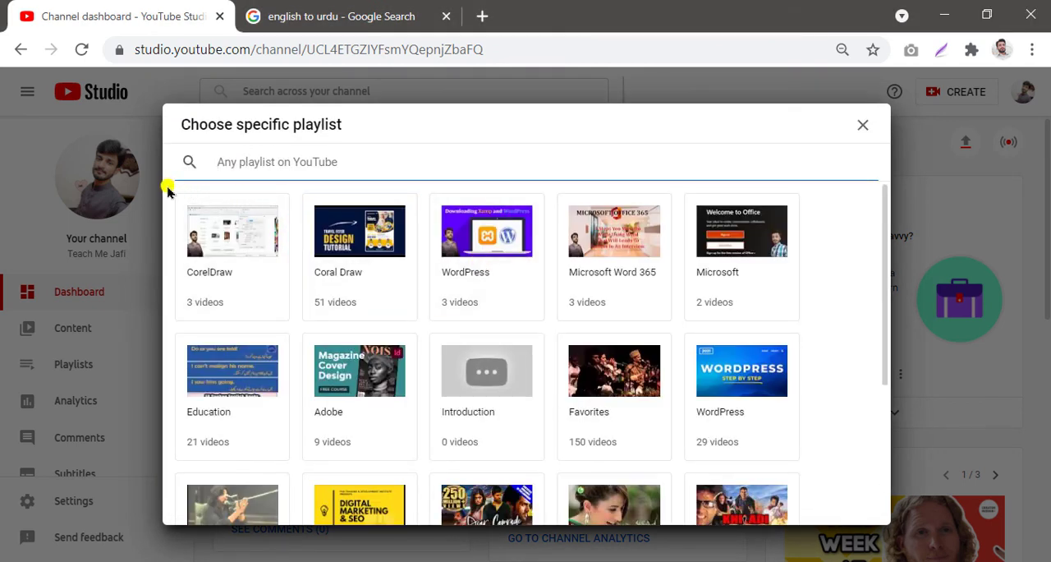
mouse_move(172, 188)
mouse_down()
mouse_move(662, 260)
mouse_move(840, 512)
mouse_move(872, 524)
mouse_up()
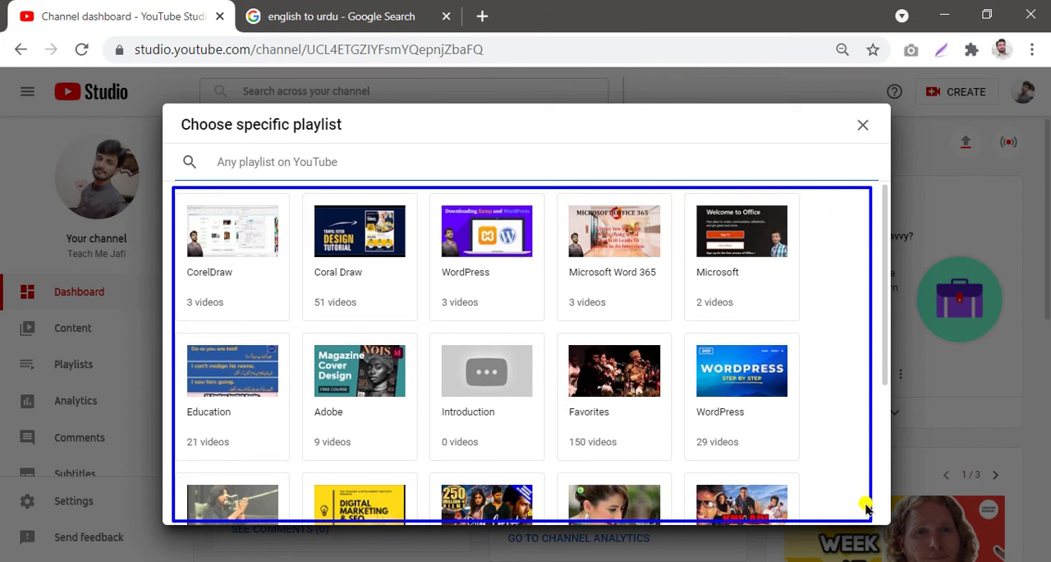
key(Escape)
click(863, 125)
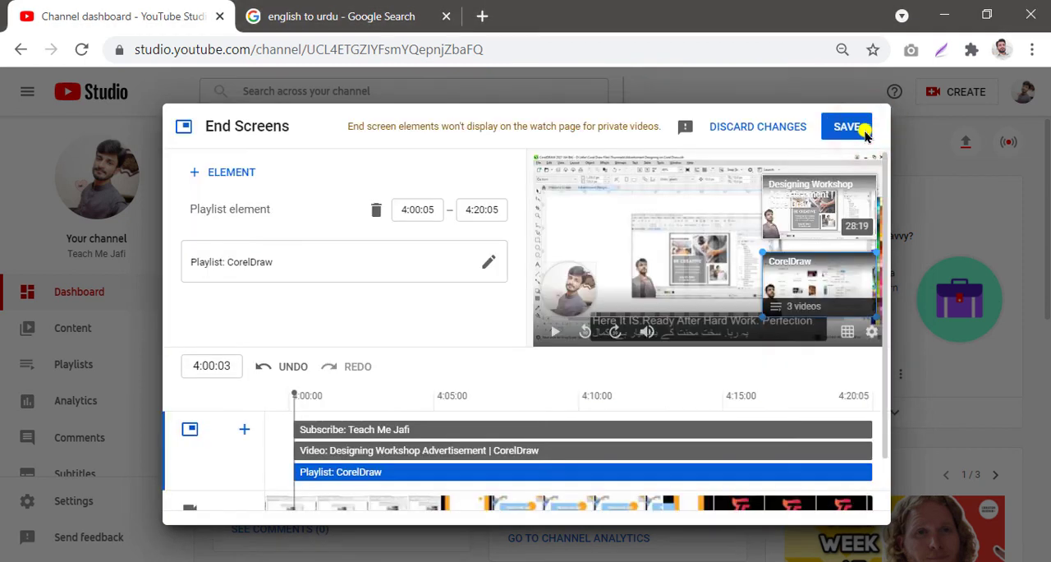
Step: Save the end screen
mouse_move(747, 238)
mouse_down()
mouse_move(906, 314)
mouse_move(894, 340)
mouse_move(879, 331)
mouse_up()
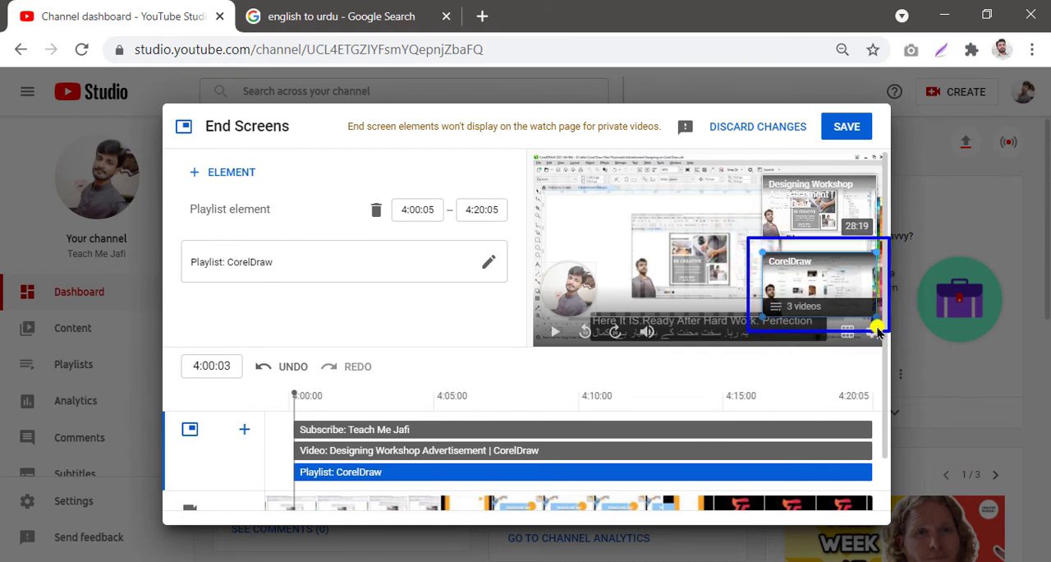
key(Escape)
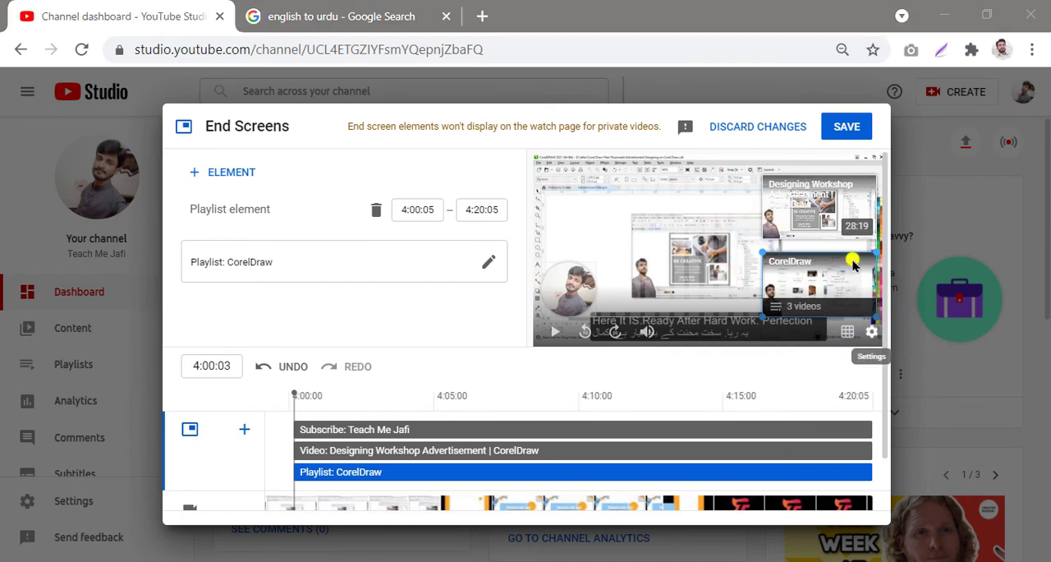
click(846, 127)
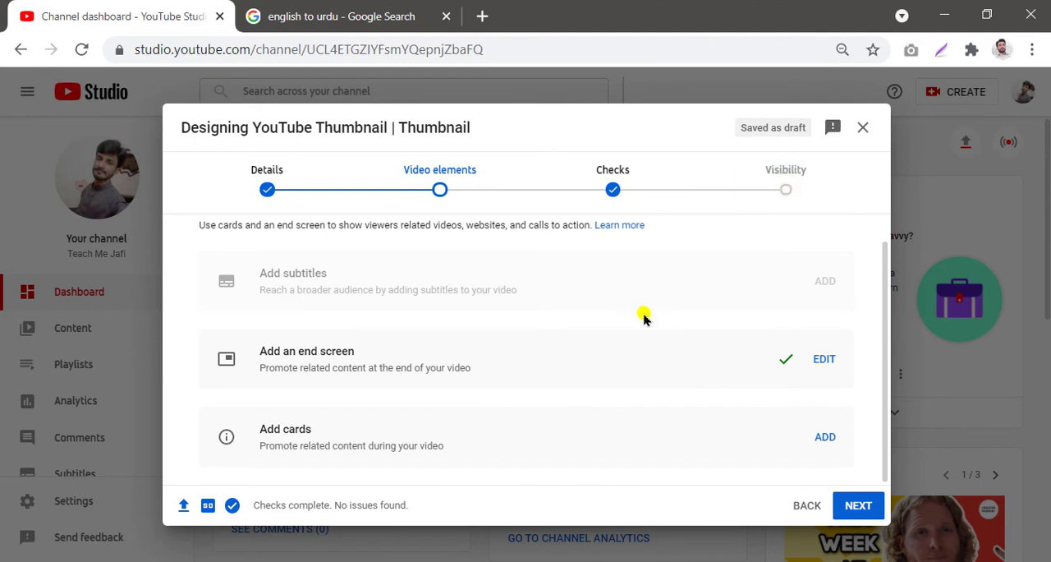
Step: Add a video card linking to 'How To Create A New Document In CorelDraw' from your videos
mouse_move(201, 339)
mouse_down()
mouse_move(763, 364)
mouse_move(857, 391)
mouse_up()
key(Escape)
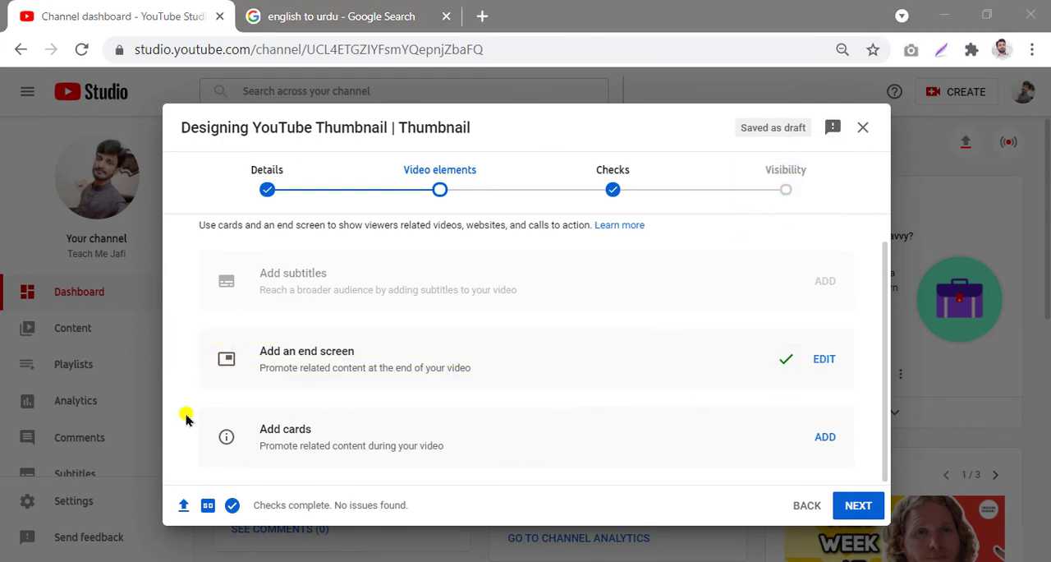
mouse_move(206, 403)
mouse_down()
mouse_move(905, 496)
mouse_move(861, 470)
mouse_up()
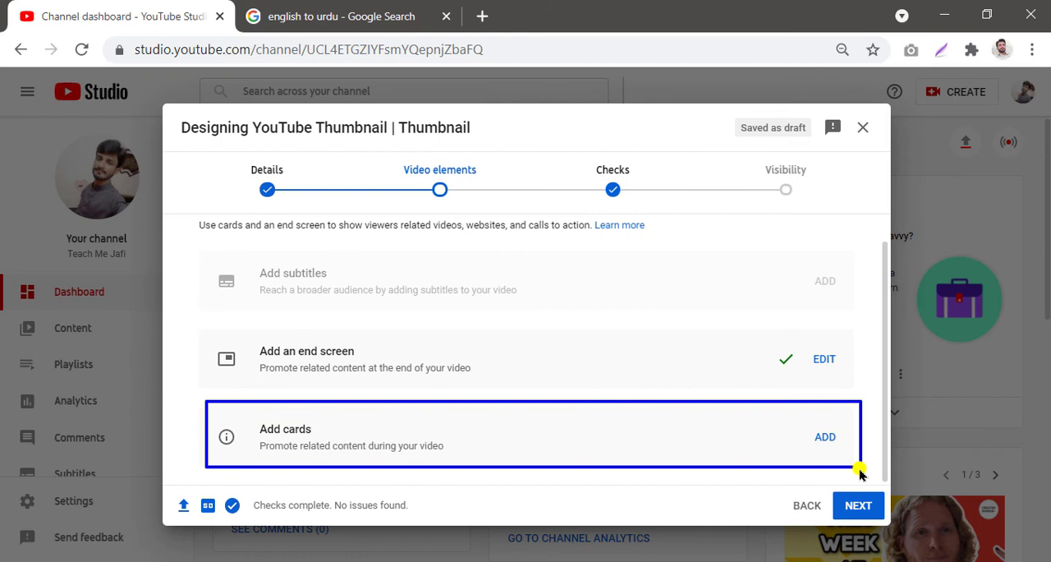
click(825, 441)
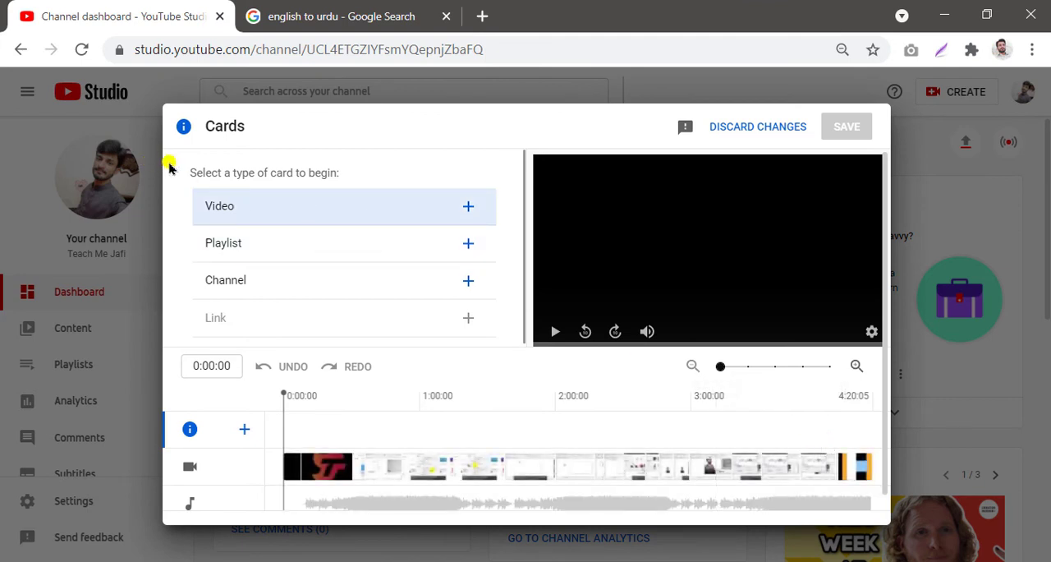
mouse_move(169, 162)
mouse_down()
mouse_move(322, 206)
mouse_move(504, 340)
mouse_up()
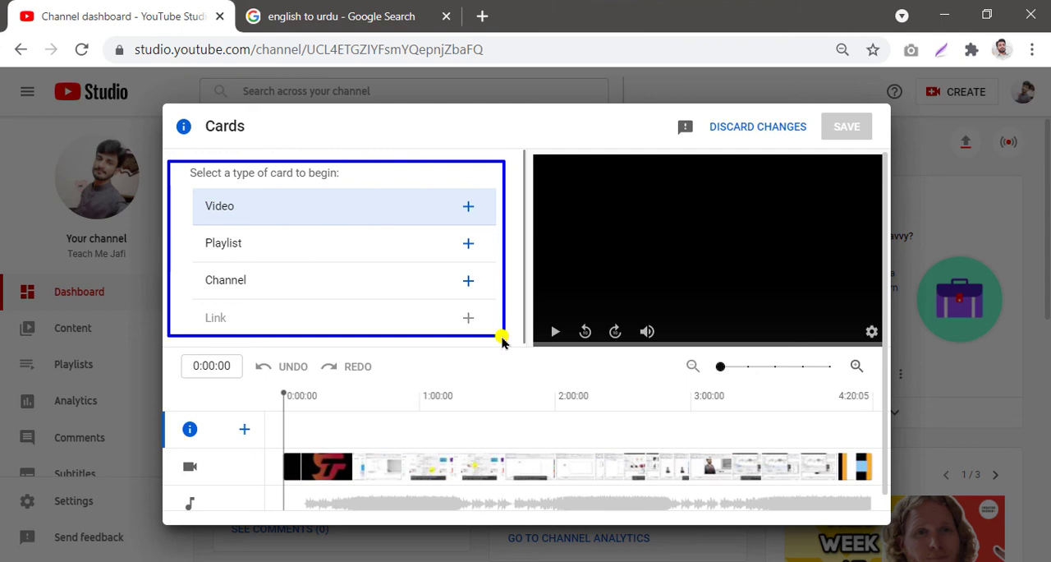
click(469, 212)
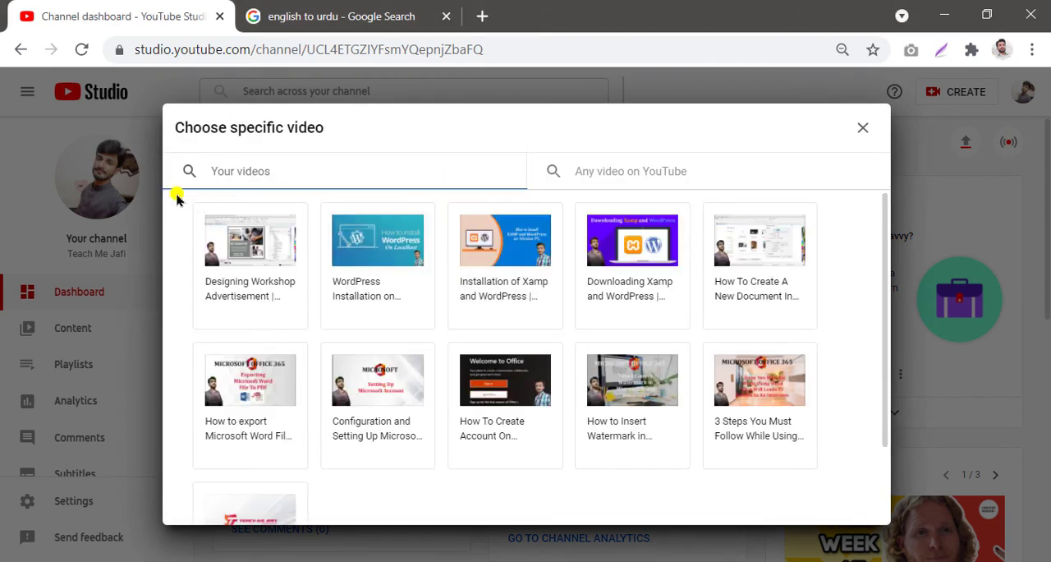
mouse_move(176, 195)
mouse_down()
mouse_move(749, 274)
mouse_move(863, 464)
mouse_move(848, 515)
mouse_up()
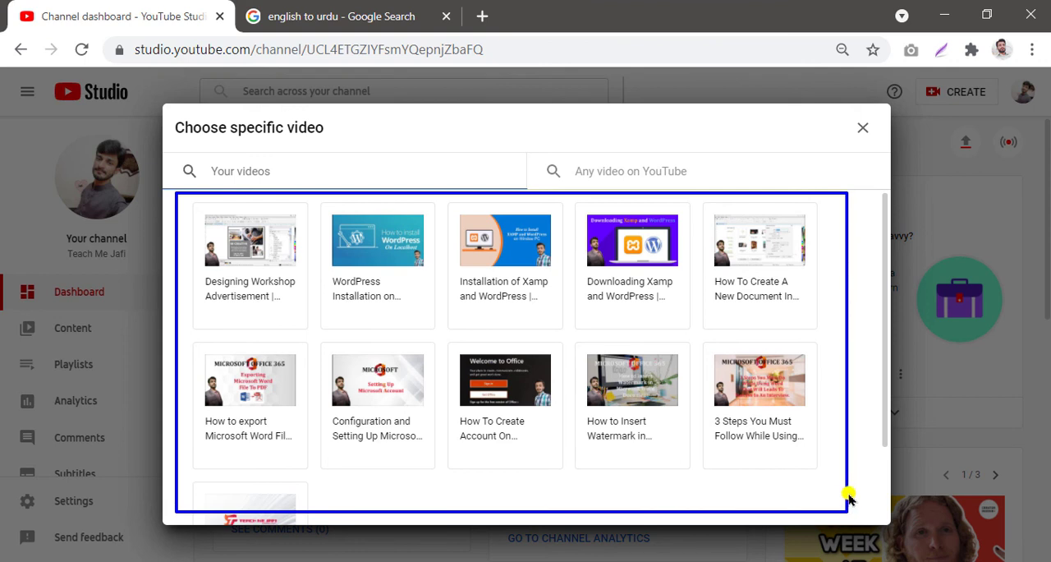
key(Escape)
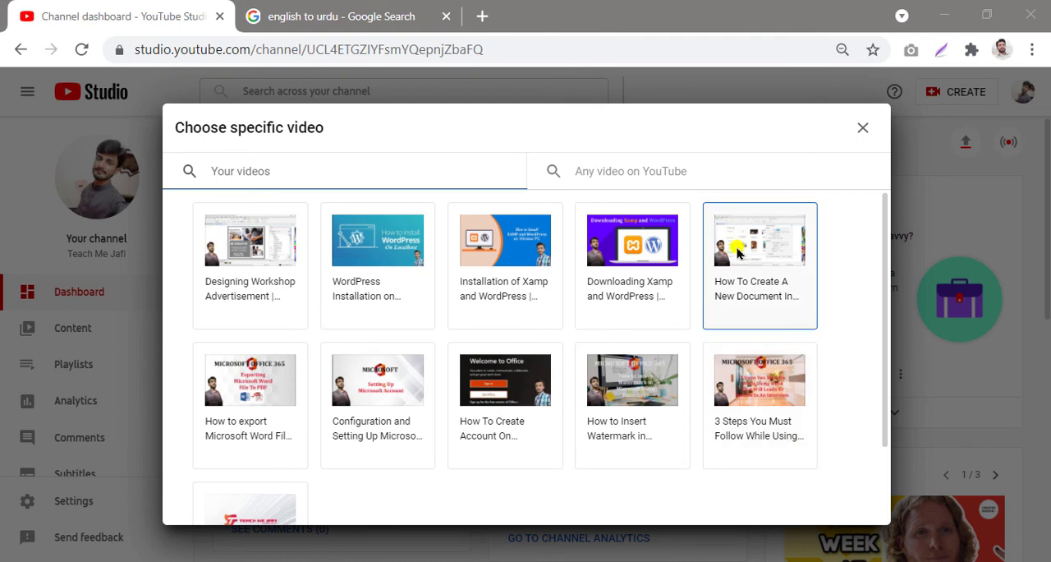
click(762, 249)
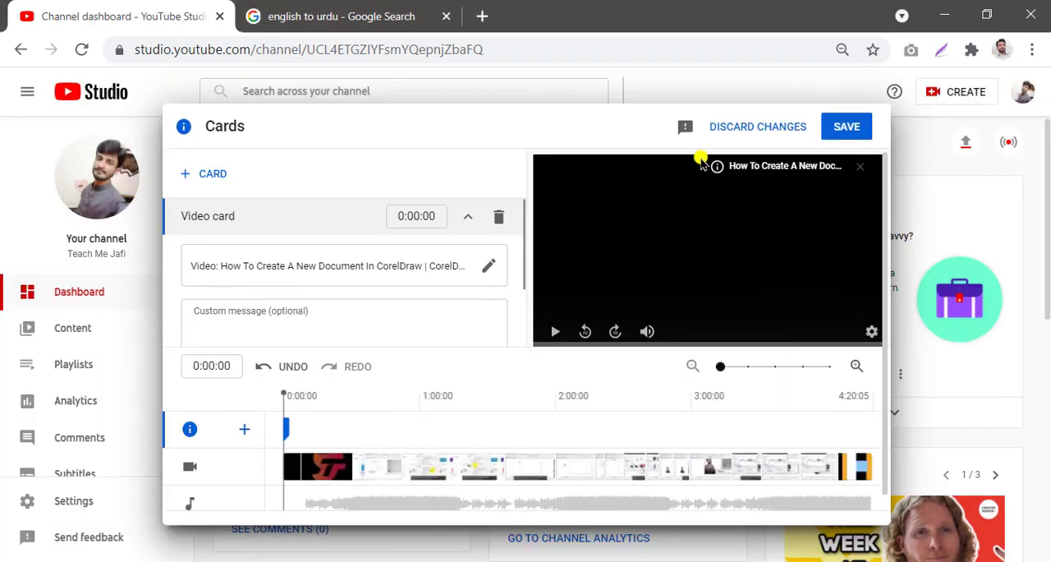
Step: Set the video card's start time to 1:00:00 and save the cards
mouse_move(692, 149)
mouse_down()
mouse_move(812, 160)
mouse_move(877, 191)
mouse_up()
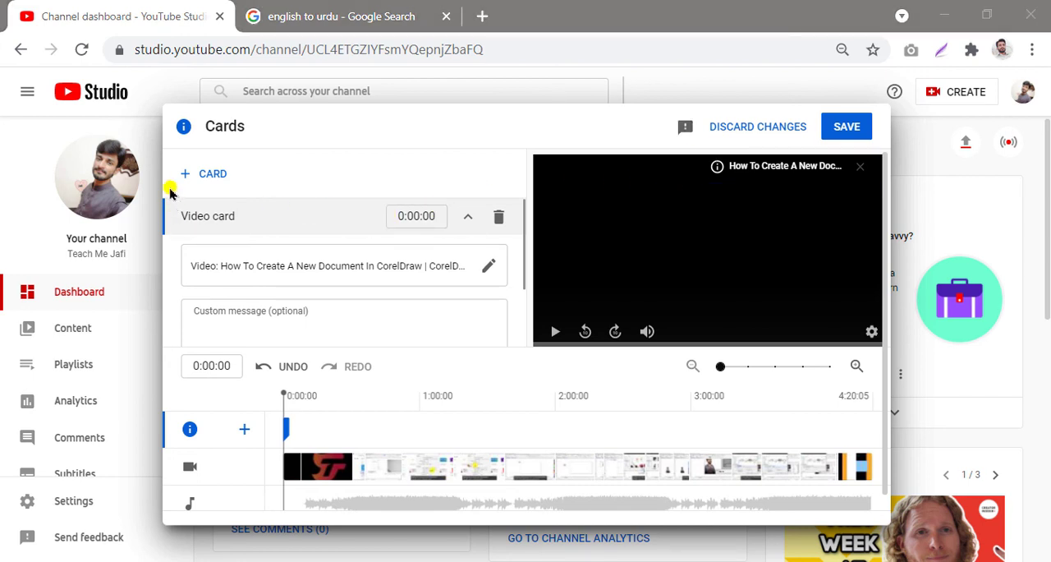
mouse_move(168, 189)
mouse_down()
mouse_move(267, 182)
mouse_move(535, 240)
mouse_move(522, 244)
mouse_up()
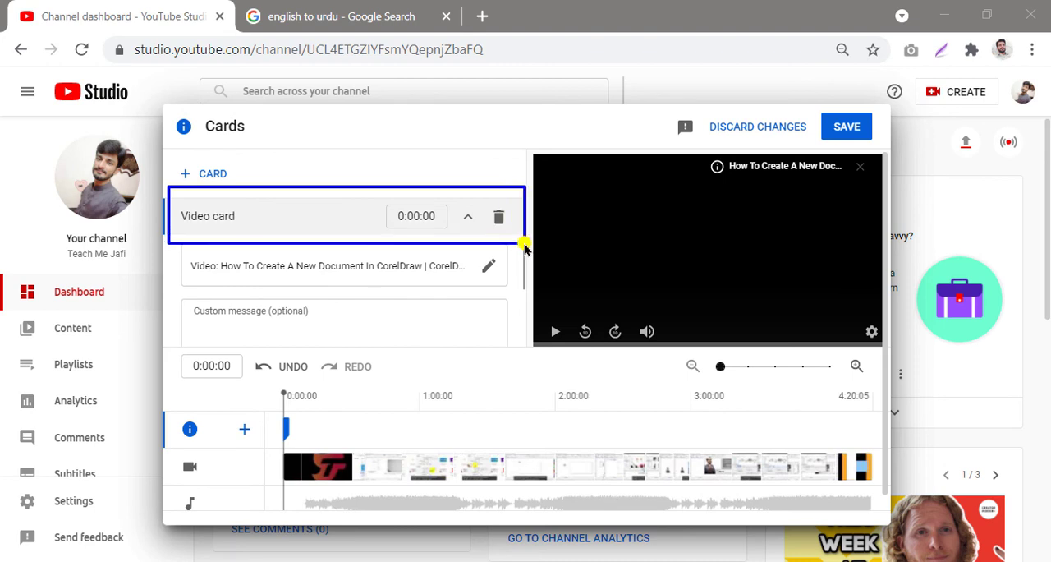
click(400, 217)
text(1)
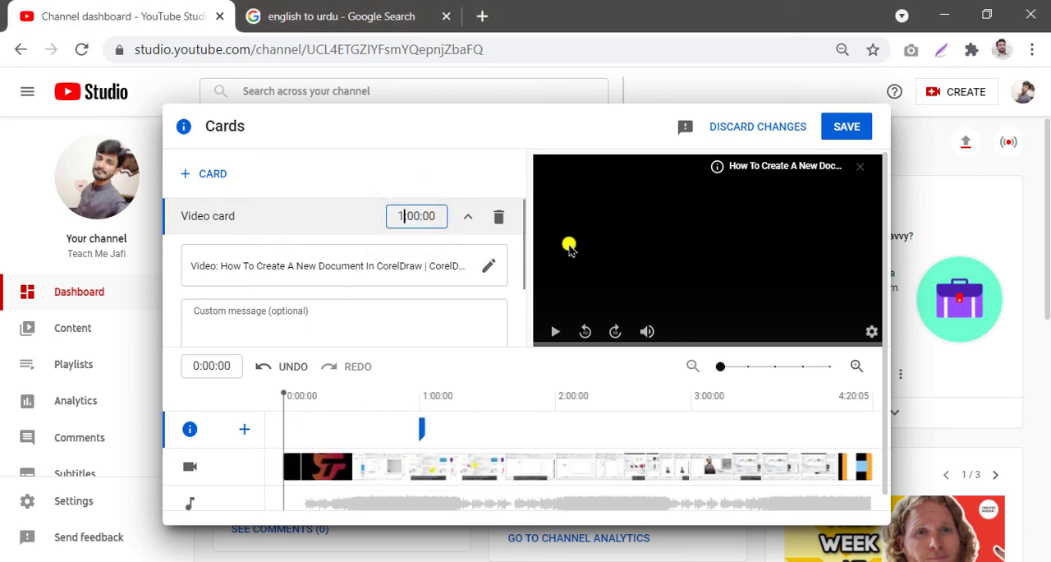
click(452, 161)
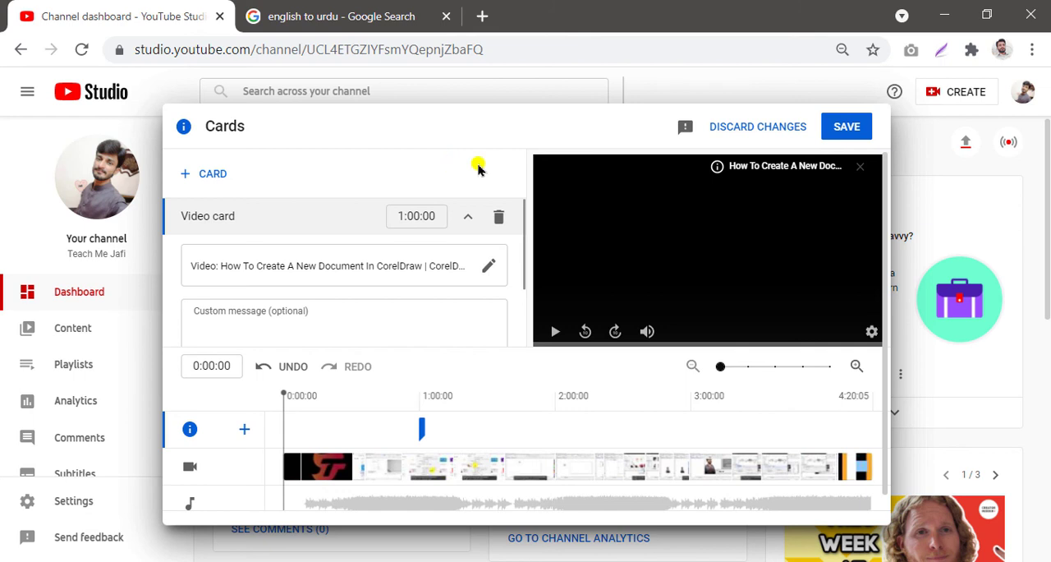
click(841, 129)
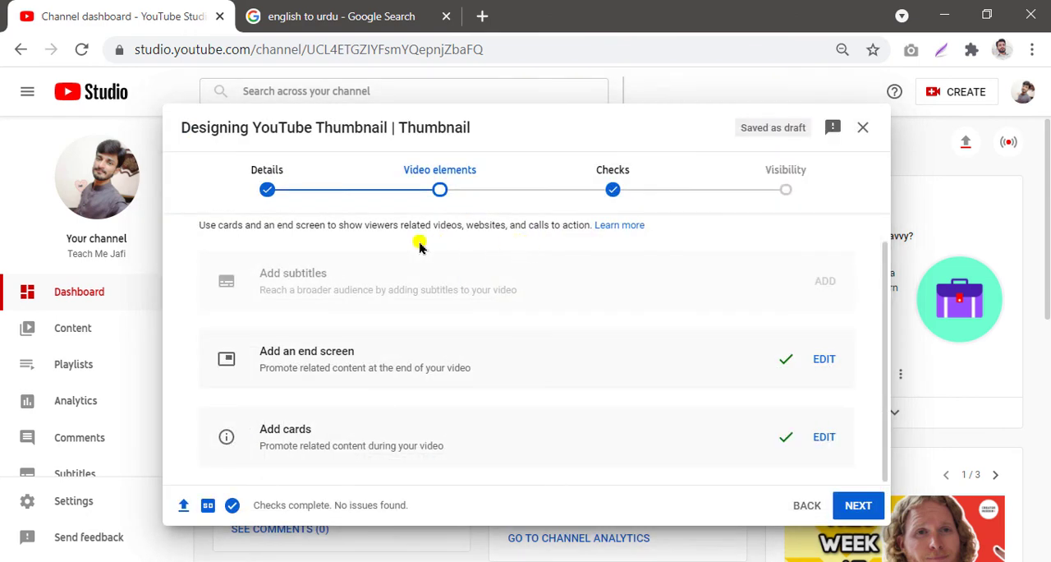
Step: Advance the upload dialog through the Checks step to the Visibility step
mouse_move(199, 319)
mouse_down()
mouse_move(827, 392)
mouse_move(864, 473)
mouse_up()
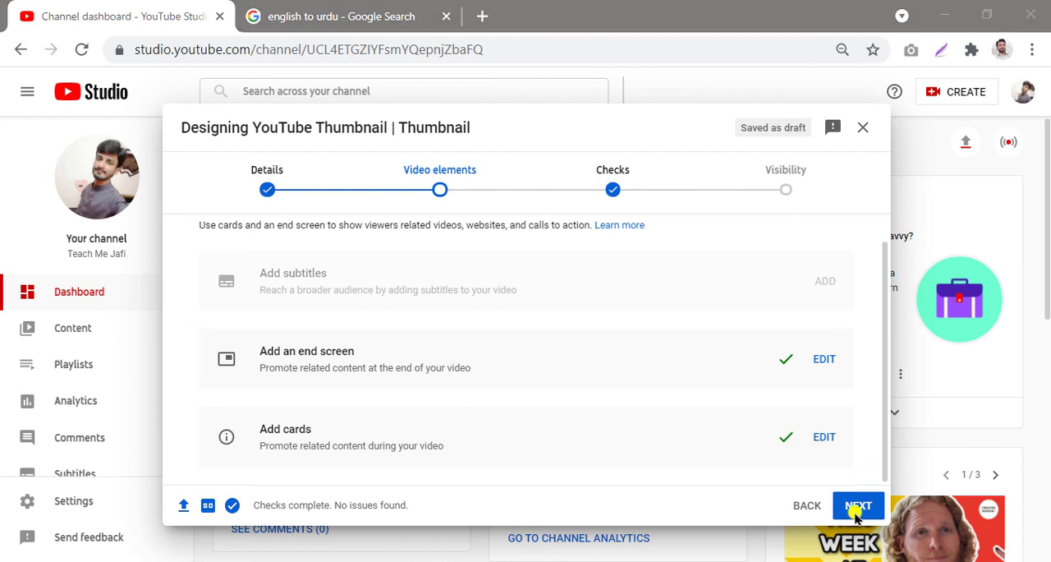
click(855, 506)
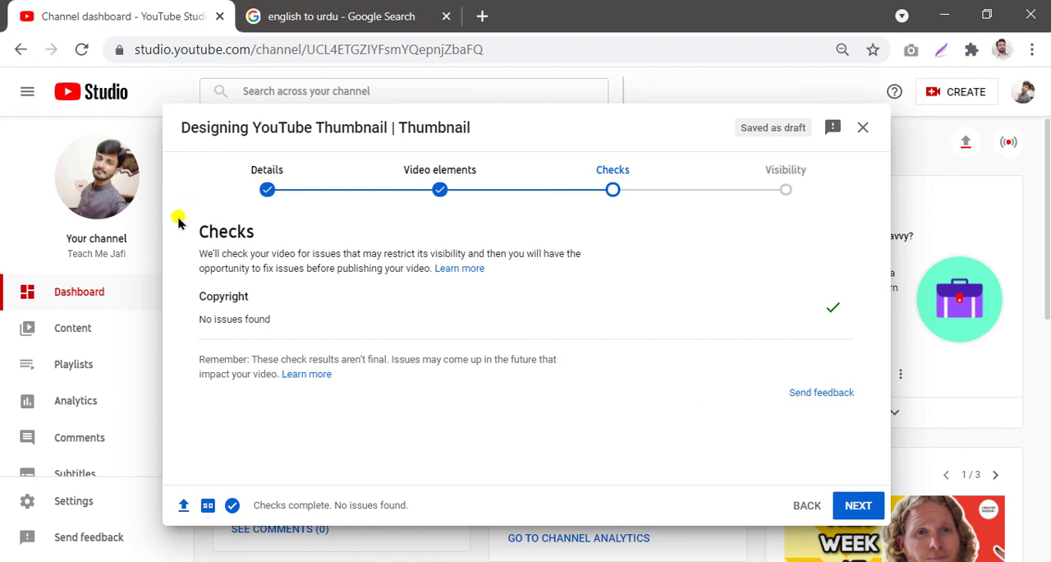
drag(179, 214, 706, 254)
mouse_move(815, 267)
mouse_down()
mouse_move(862, 343)
mouse_move(872, 423)
mouse_up()
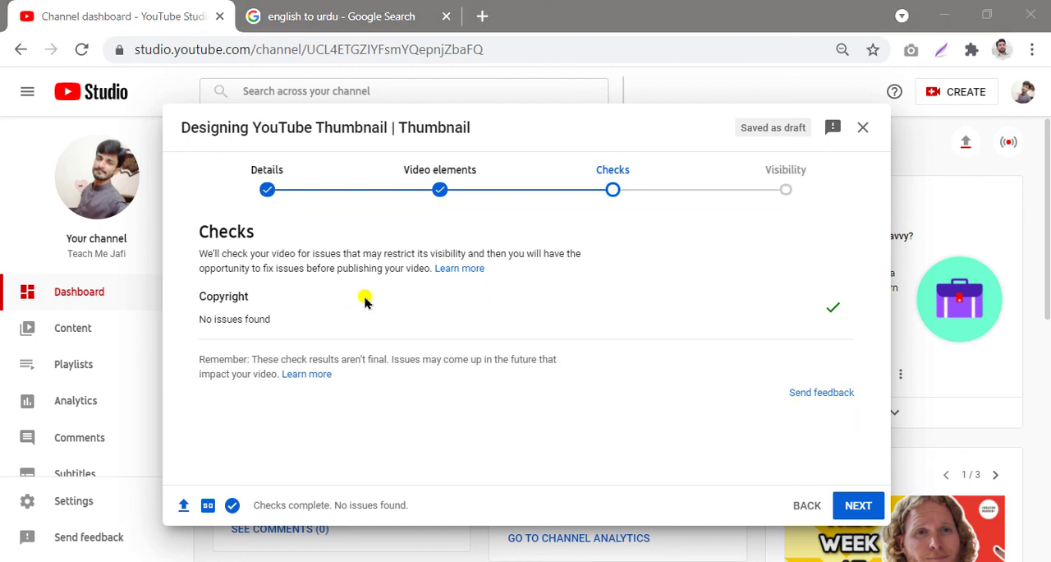
mouse_move(184, 283)
mouse_down()
mouse_move(868, 377)
mouse_move(899, 352)
mouse_move(865, 351)
mouse_up()
click(860, 506)
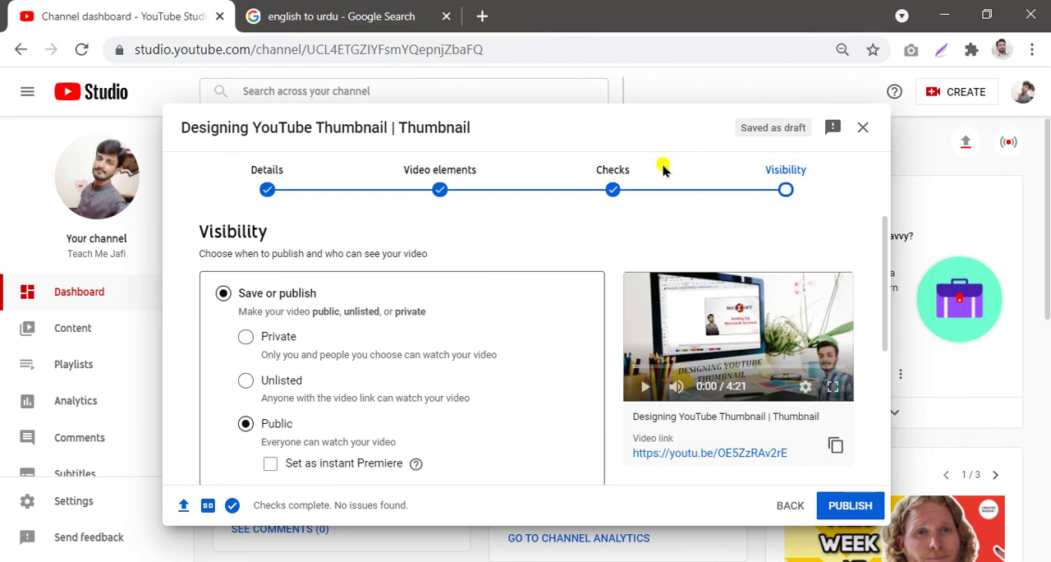
Step: Examine the Save or publish visibility options for the video: Private, Unlisted and Public
mouse_move(224, 159)
mouse_down()
mouse_move(879, 205)
mouse_move(840, 226)
mouse_move(850, 226)
mouse_up()
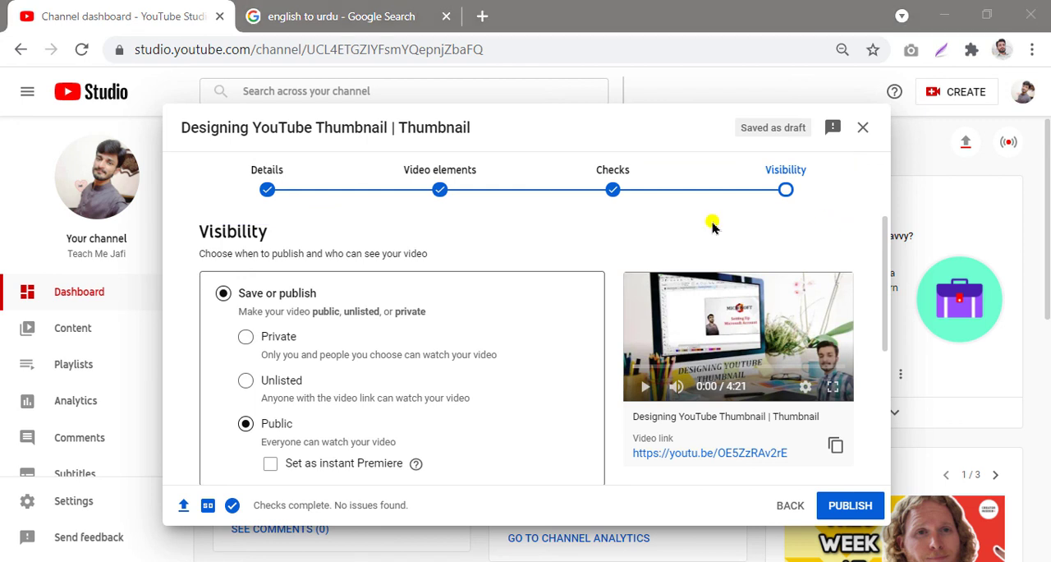
scroll(382, 232, down, 1)
scroll(382, 233, up, 1)
drag(187, 265, 436, 294)
mouse_move(493, 322)
mouse_down()
mouse_move(556, 498)
mouse_move(630, 507)
mouse_move(620, 497)
mouse_up()
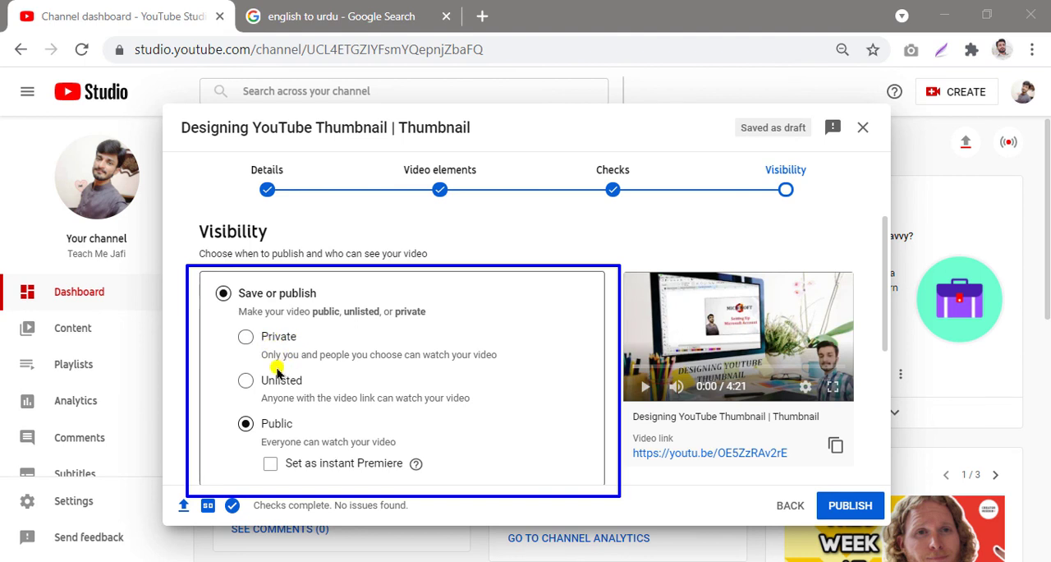
key(ctrl+z)
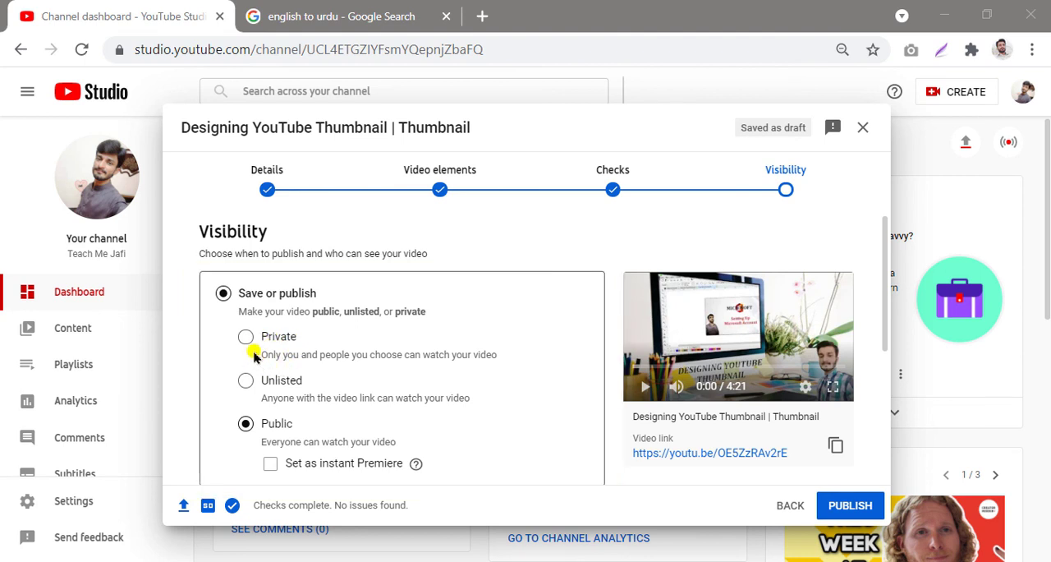
mouse_move(257, 345)
mouse_down()
mouse_move(544, 381)
mouse_move(521, 364)
mouse_move(505, 374)
mouse_up()
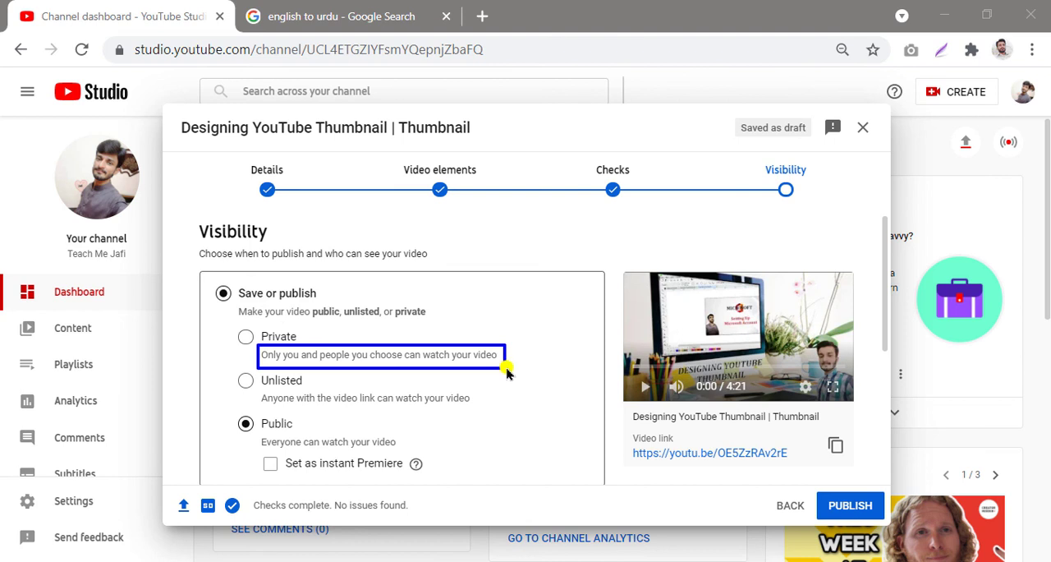
key(ctrl+z)
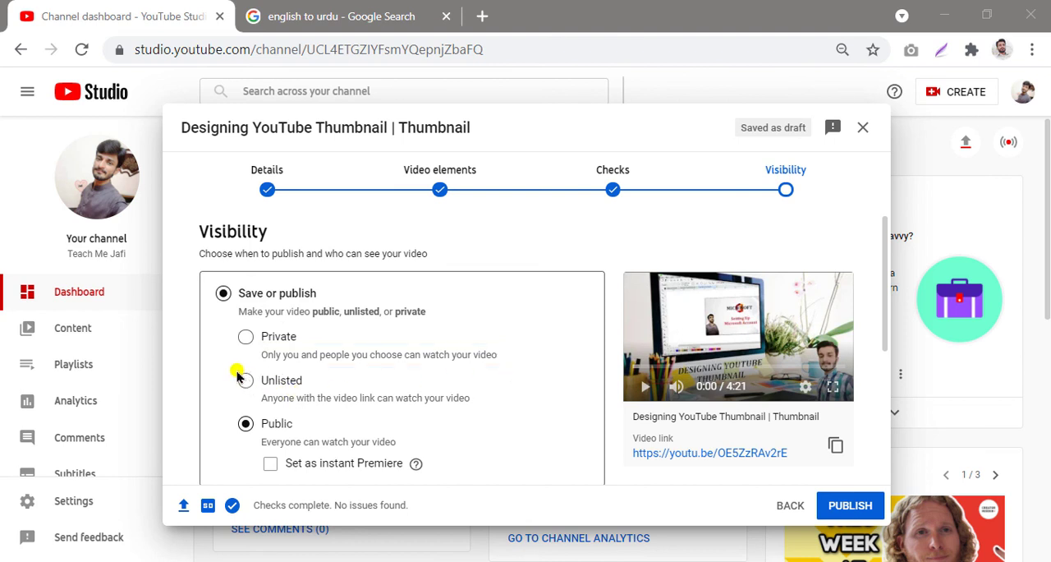
Step: Publish the video with Public visibility
mouse_move(222, 365)
mouse_down()
mouse_move(392, 369)
mouse_move(488, 402)
mouse_move(488, 420)
mouse_up()
mouse_move(210, 413)
mouse_down()
mouse_move(394, 441)
mouse_move(472, 485)
mouse_up()
mouse_move(806, 487)
mouse_down()
mouse_move(812, 522)
mouse_move(902, 532)
mouse_up()
click(858, 512)
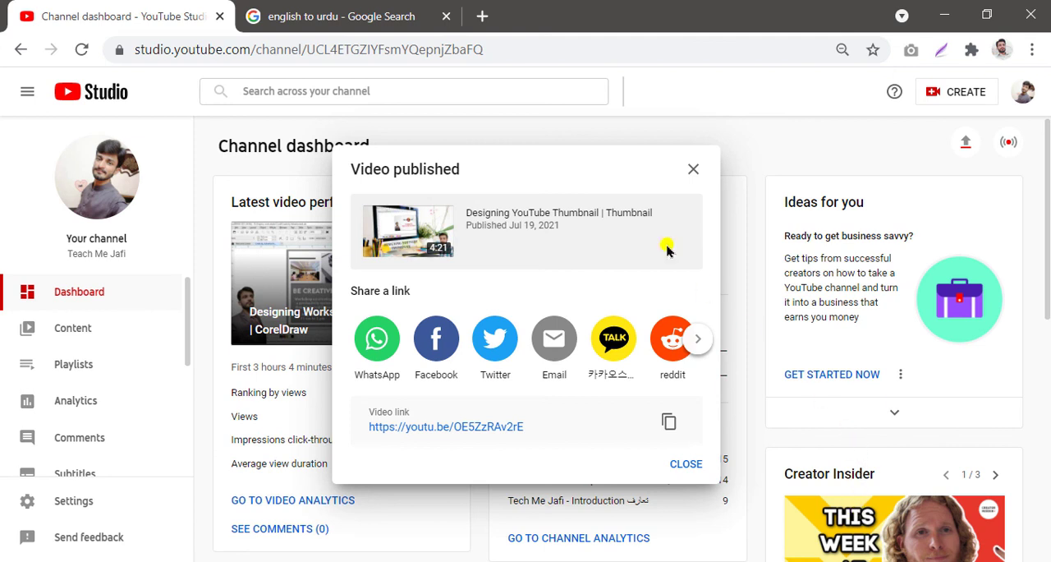
Step: Close the Video published dialog with its share link
mouse_move(313, 136)
mouse_down()
mouse_move(453, 158)
mouse_move(728, 251)
mouse_move(772, 424)
mouse_move(734, 501)
mouse_move(745, 504)
mouse_up()
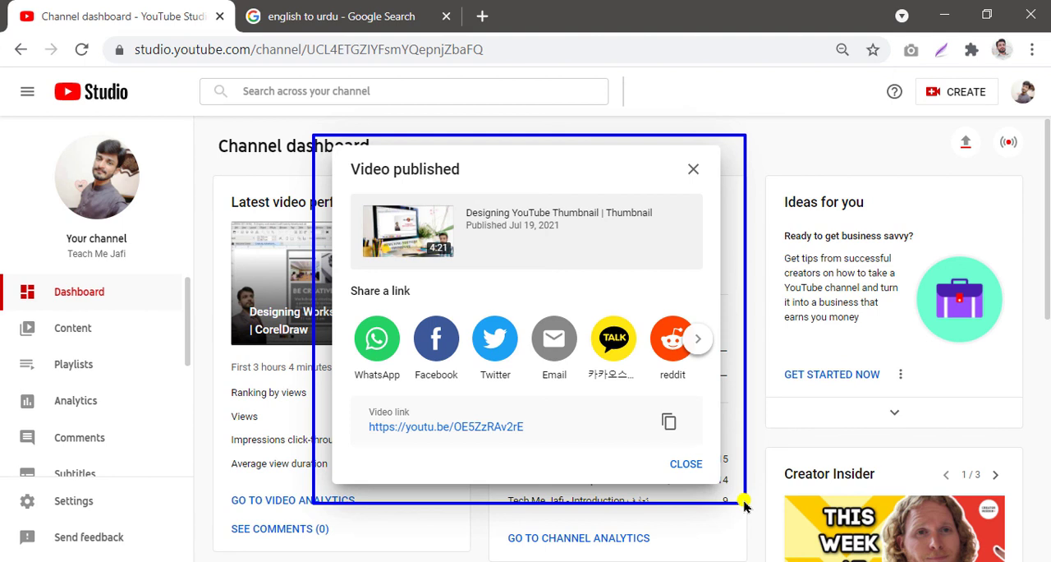
key(Escape)
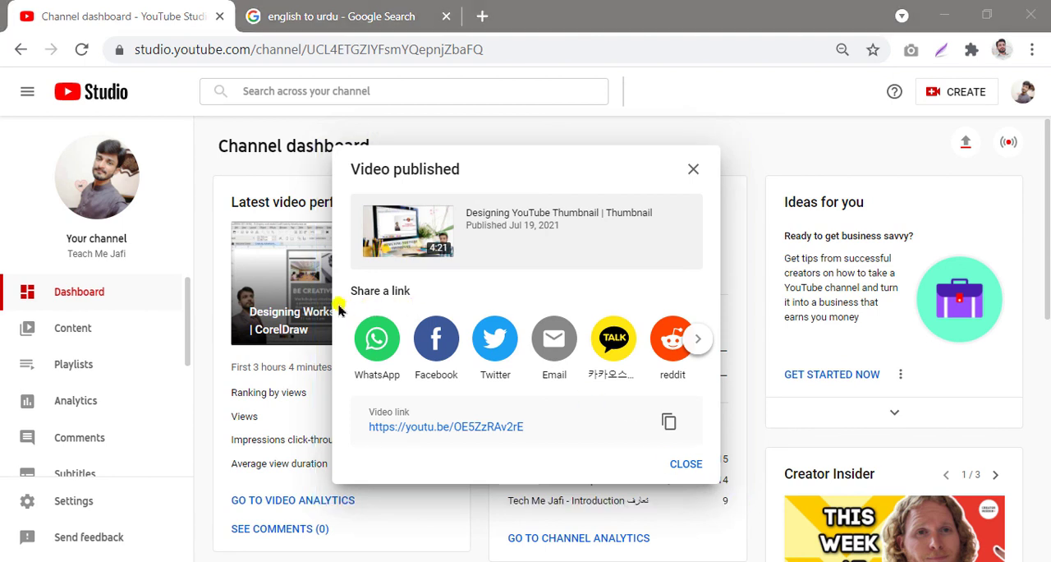
mouse_move(341, 305)
mouse_down()
mouse_move(698, 375)
mouse_move(720, 385)
mouse_move(721, 397)
mouse_up()
click(686, 464)
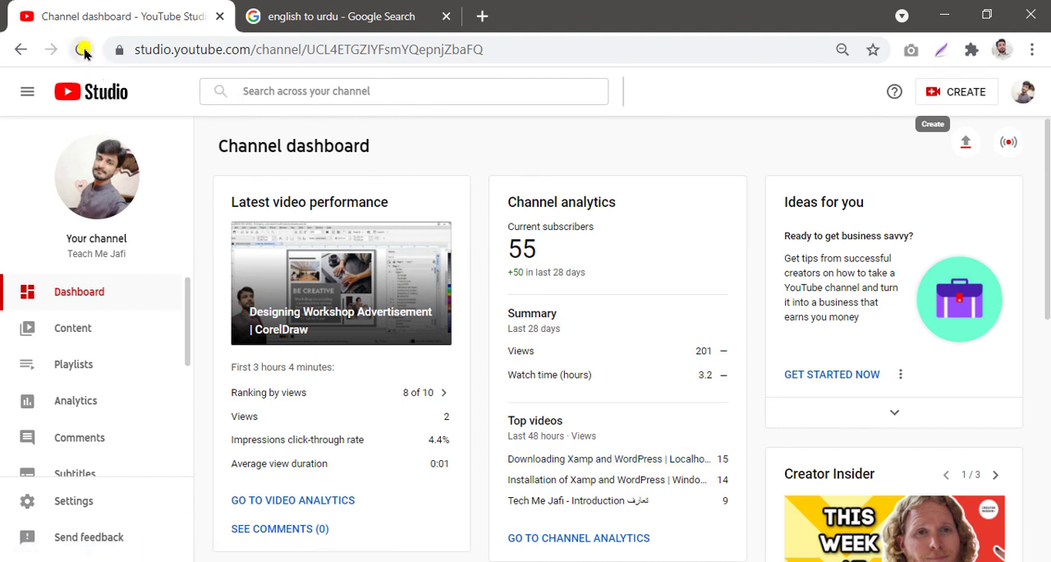
Step: Reload the channel dashboard and close the Google Search tab
click(83, 50)
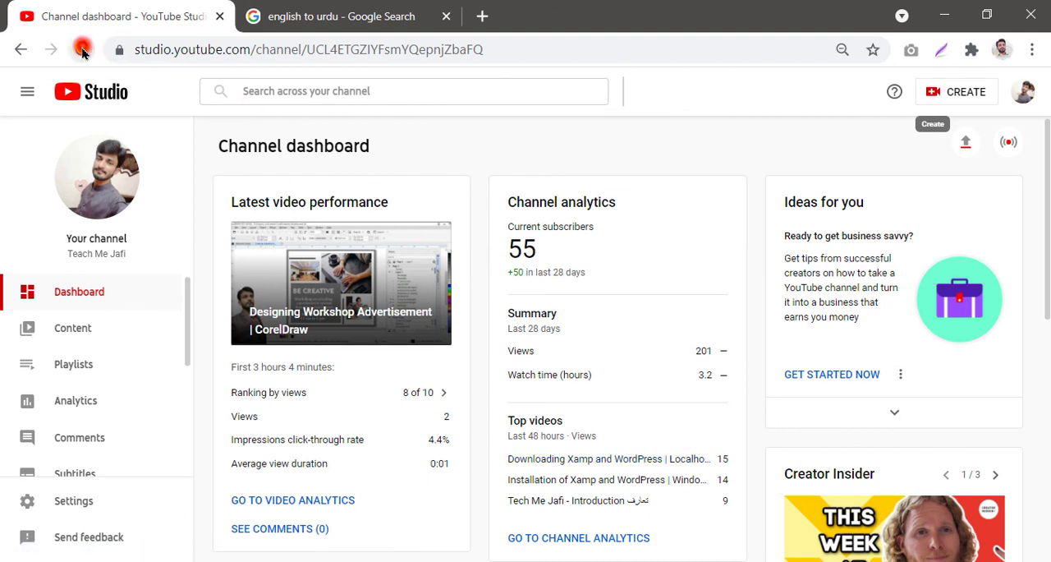
click(445, 16)
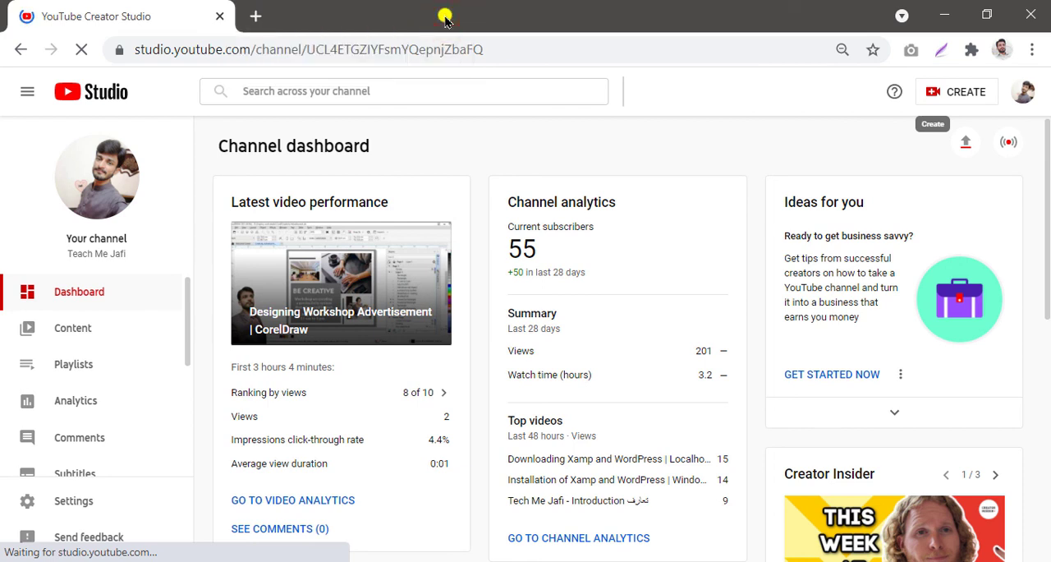